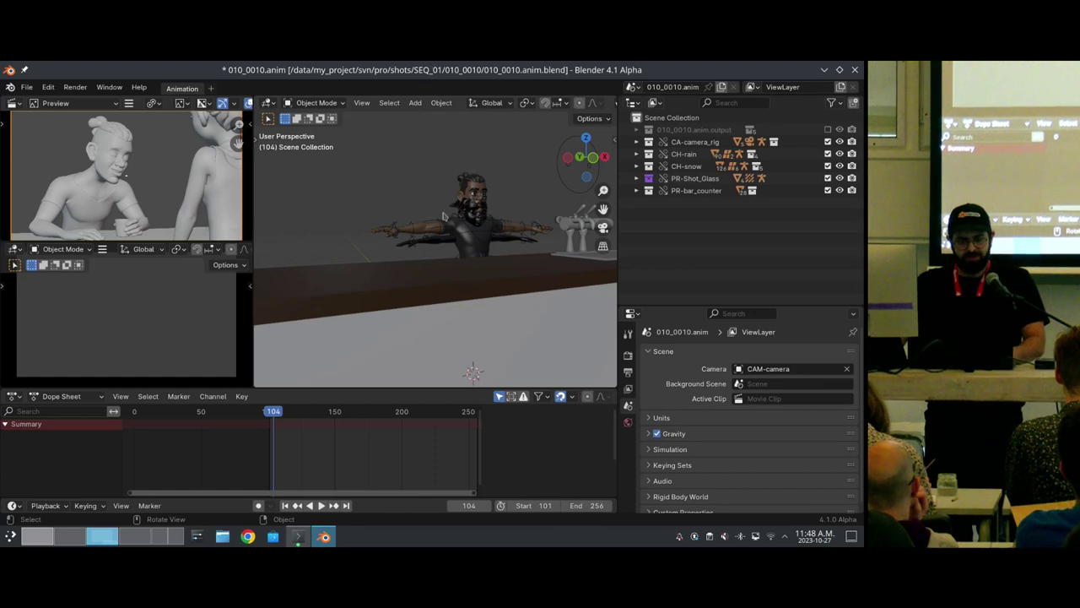
Save the shot file, switch to the Konsole terminal and run ./anim_update.sh.
key(ctrl+s)
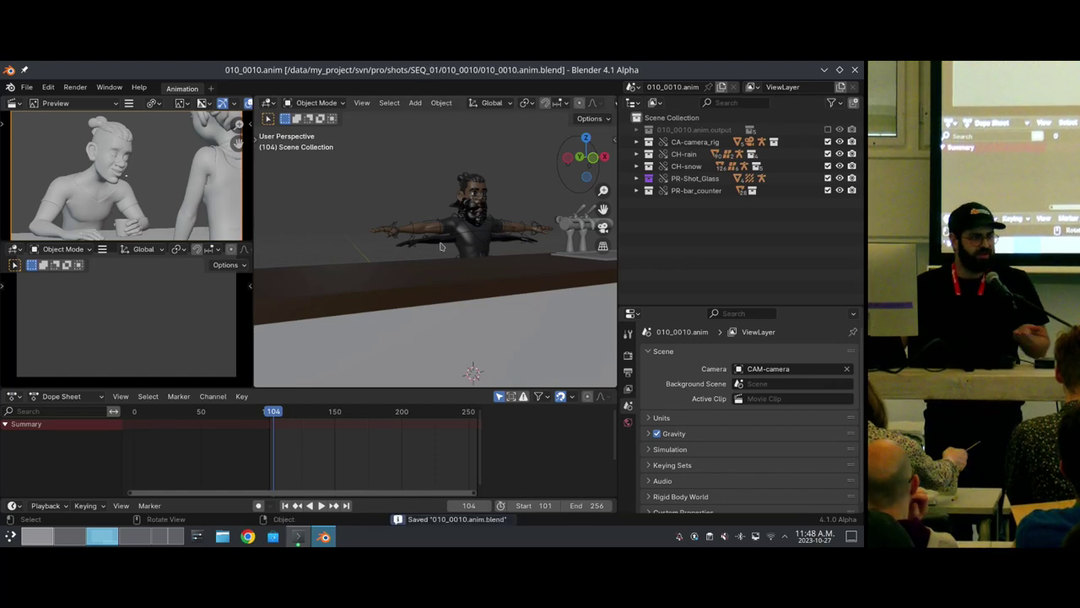
mouse_move(306, 538)
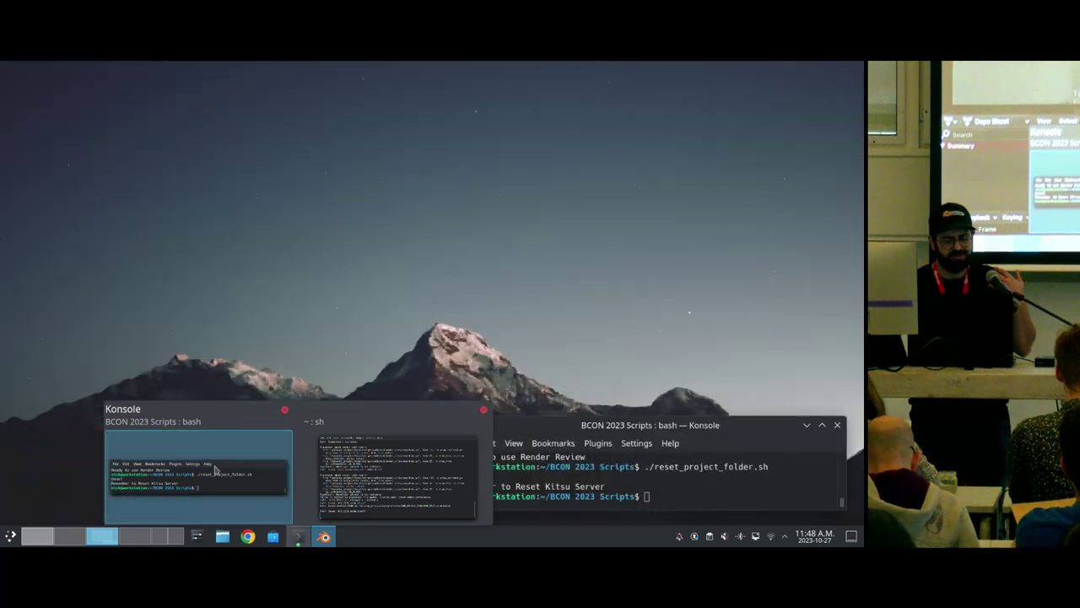
click(199, 477)
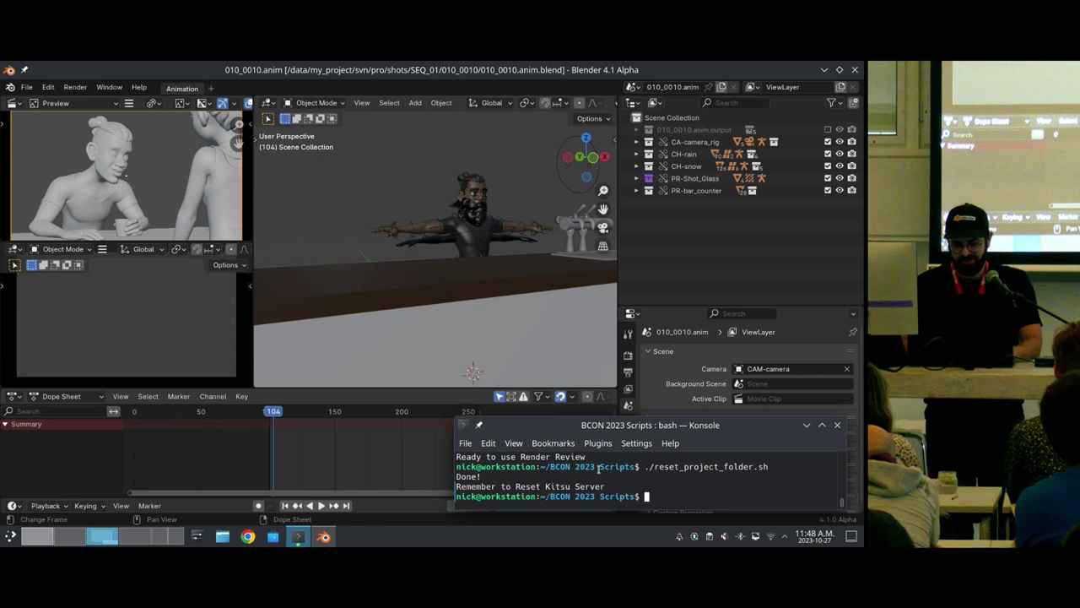
text(./anim)
key(Tab)
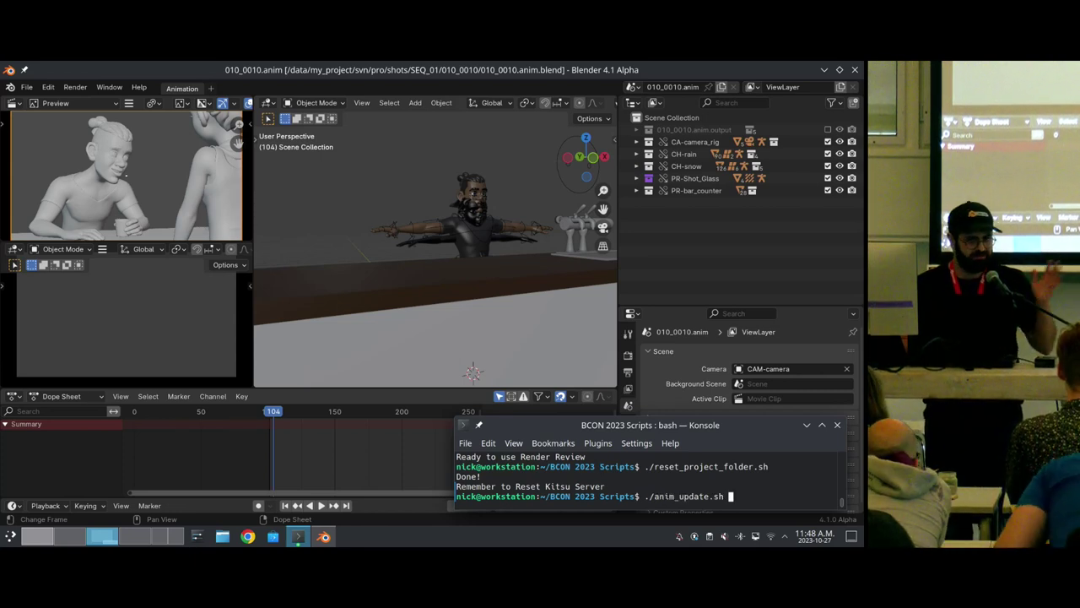
key(Return)
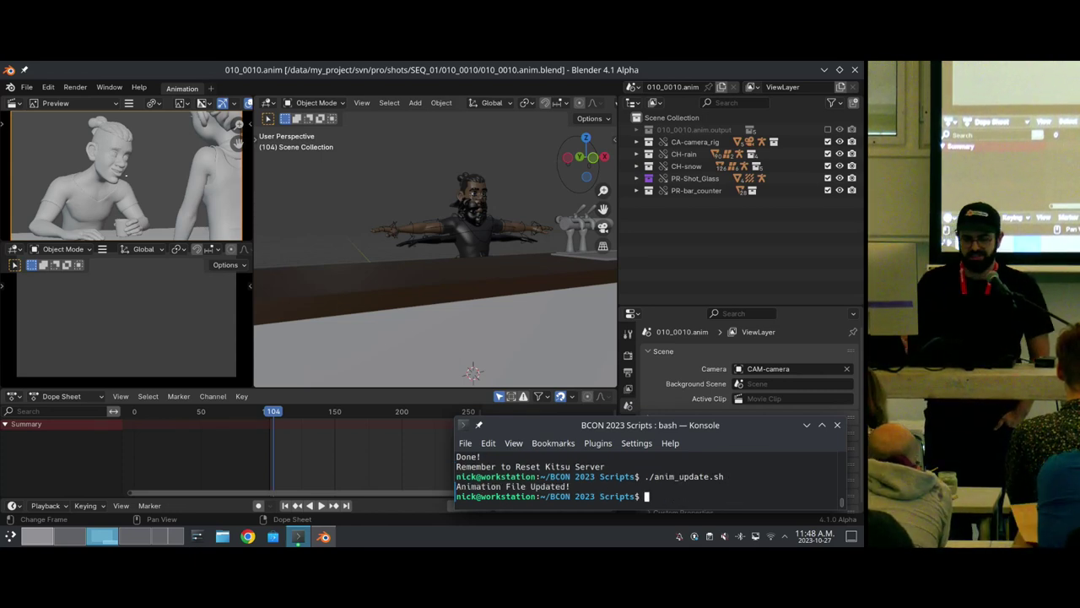
Switch back to Blender and revert the 010_0010.anim file to its saved version on disk.
click(557, 73)
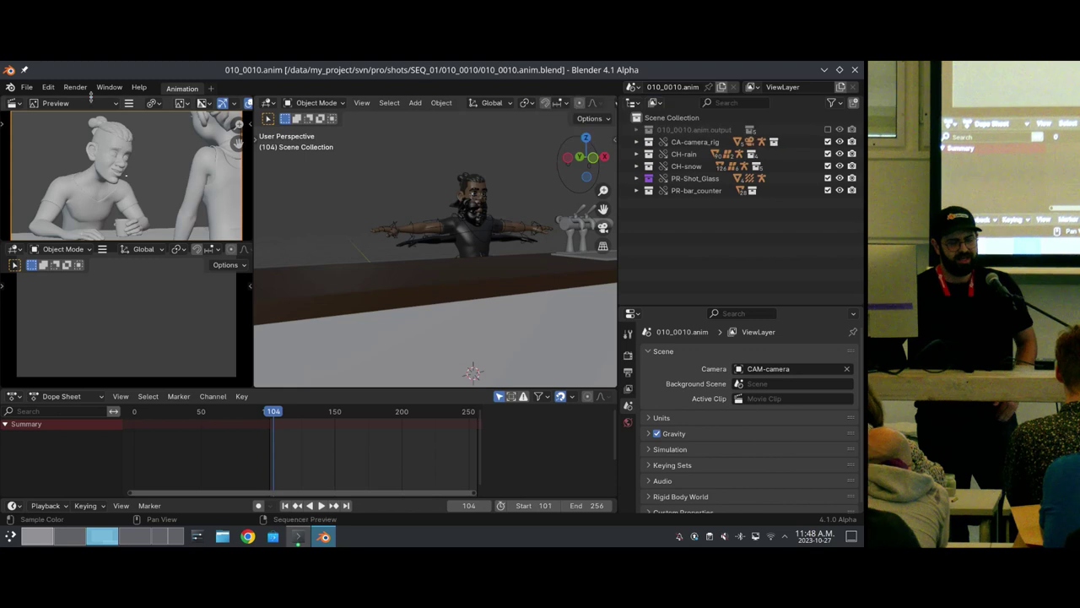
click(27, 87)
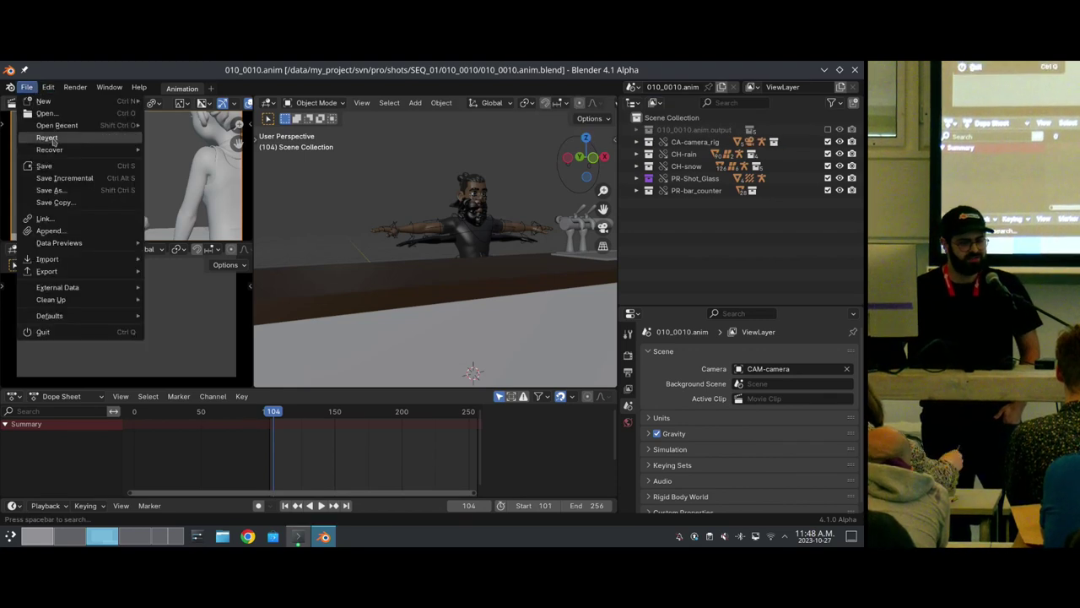
click(48, 139)
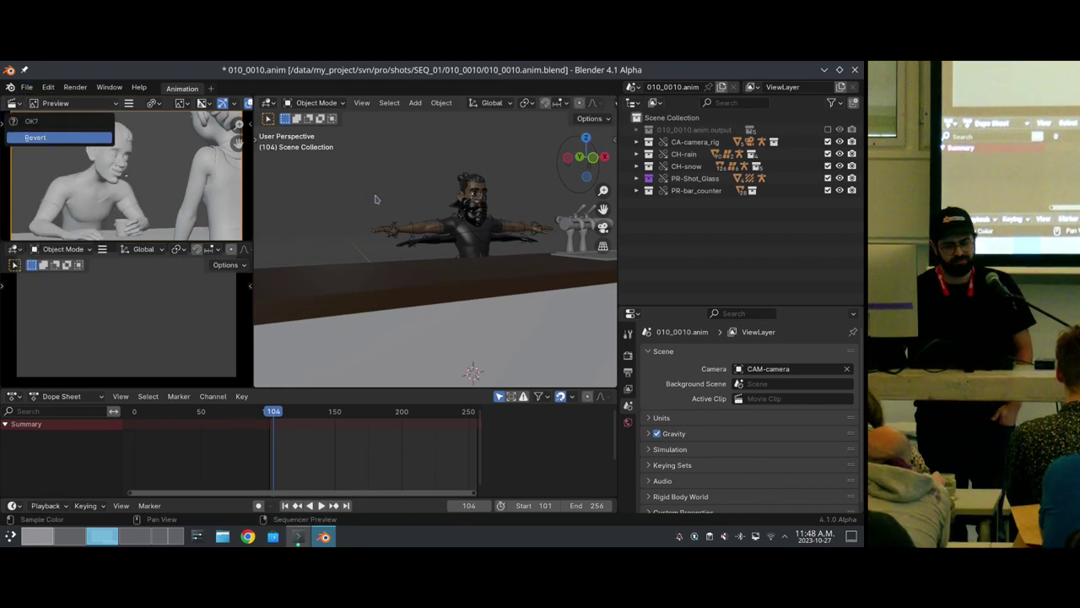
key(Return)
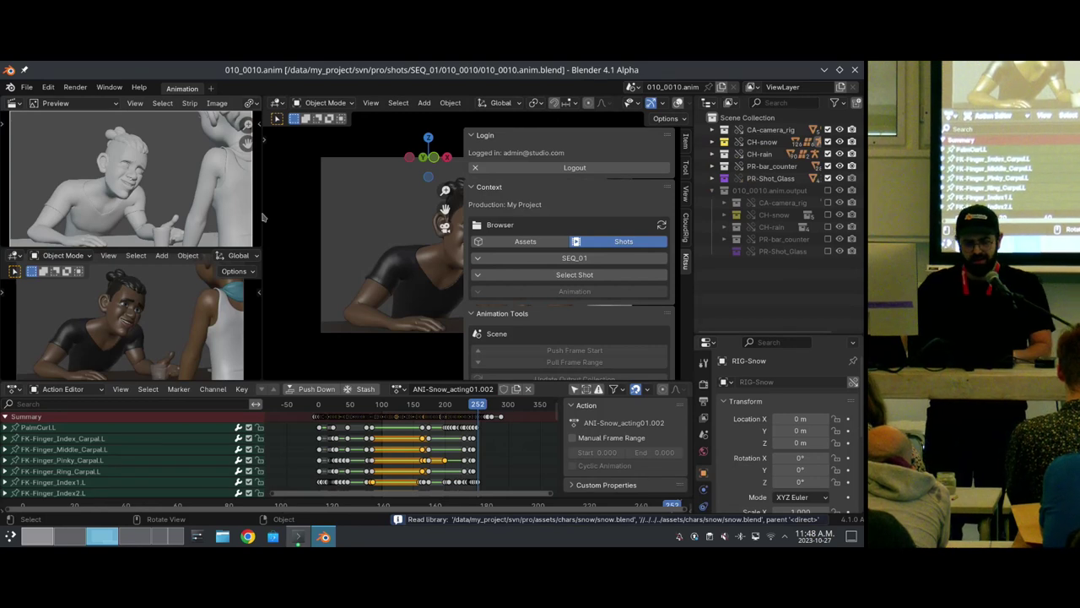
Enlarge the 3D viewport and scrub through the shot's animation, stopping at frame 224.
drag(265, 219, 157, 219)
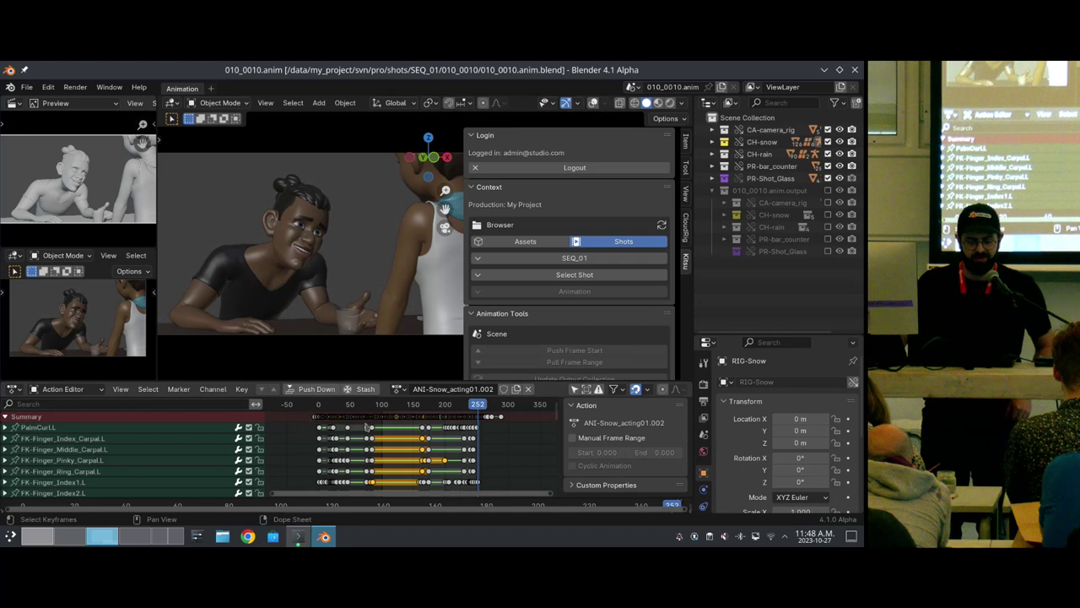
click(397, 406)
drag(396, 408, 463, 408)
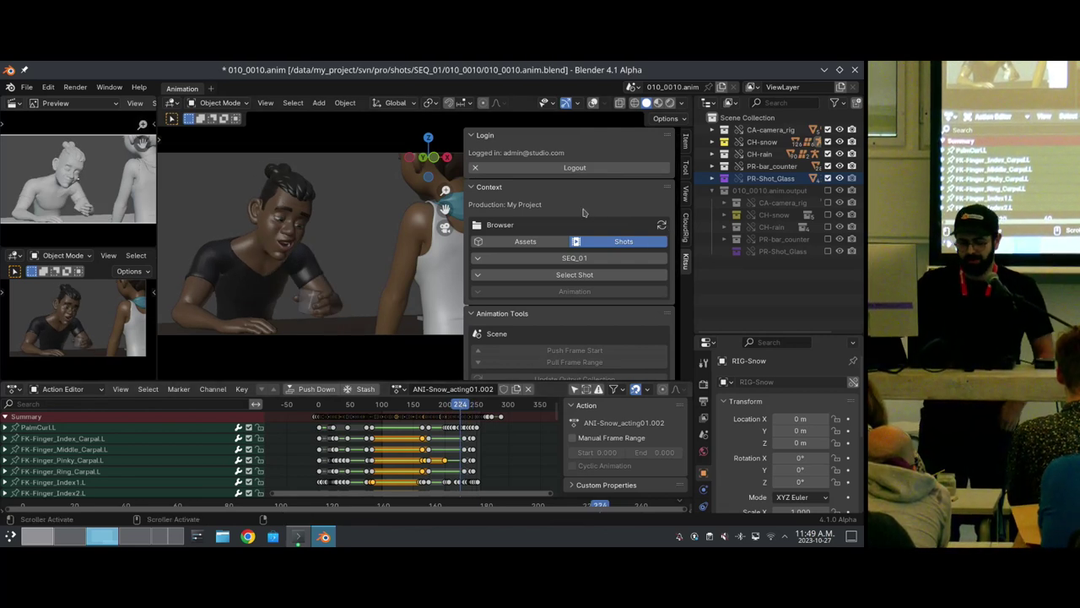
Switch to the presentation and advance past the "Build Animation File" slide.
key(ctrl+super+Left)
key(ctrl+super+Left)
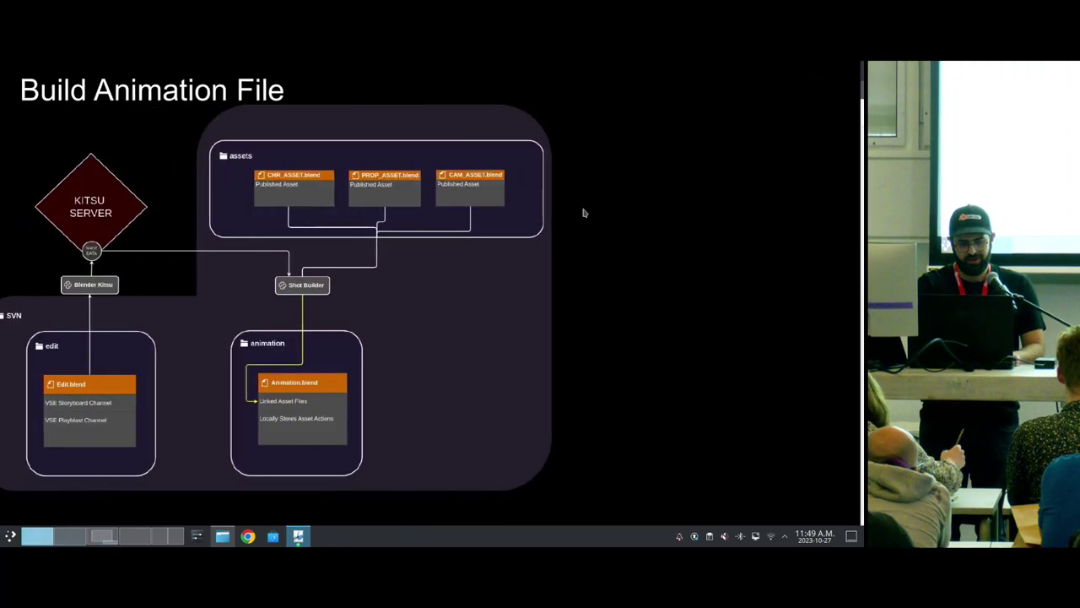
key(Right)
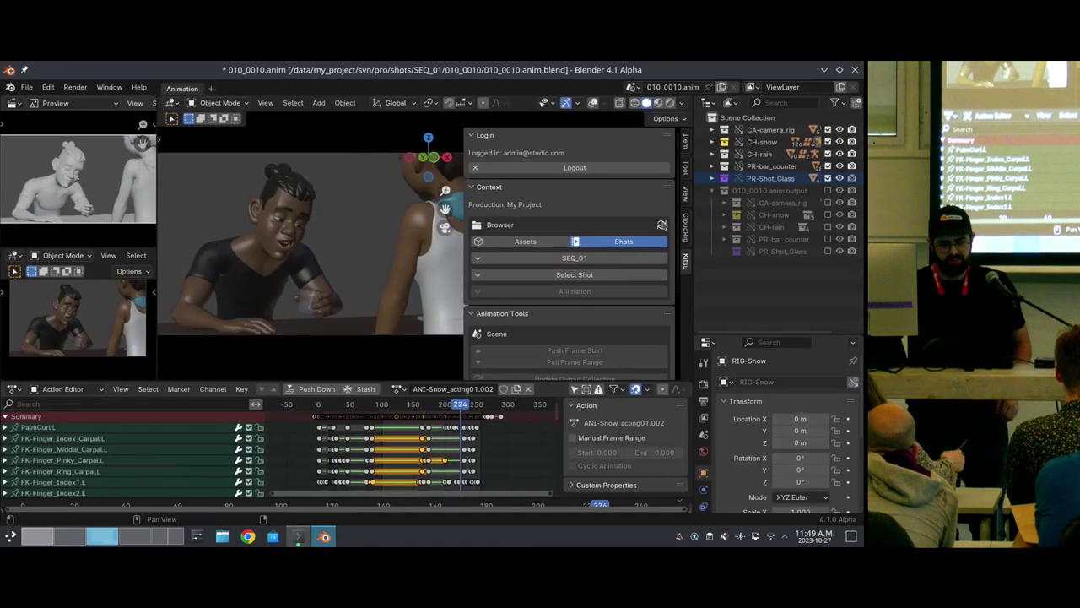
Set the Kitsu context in Blender to shot 010_0010 with the Animation task, and open the playblast creation settings.
click(635, 272)
scroll(598, 243, down, 4)
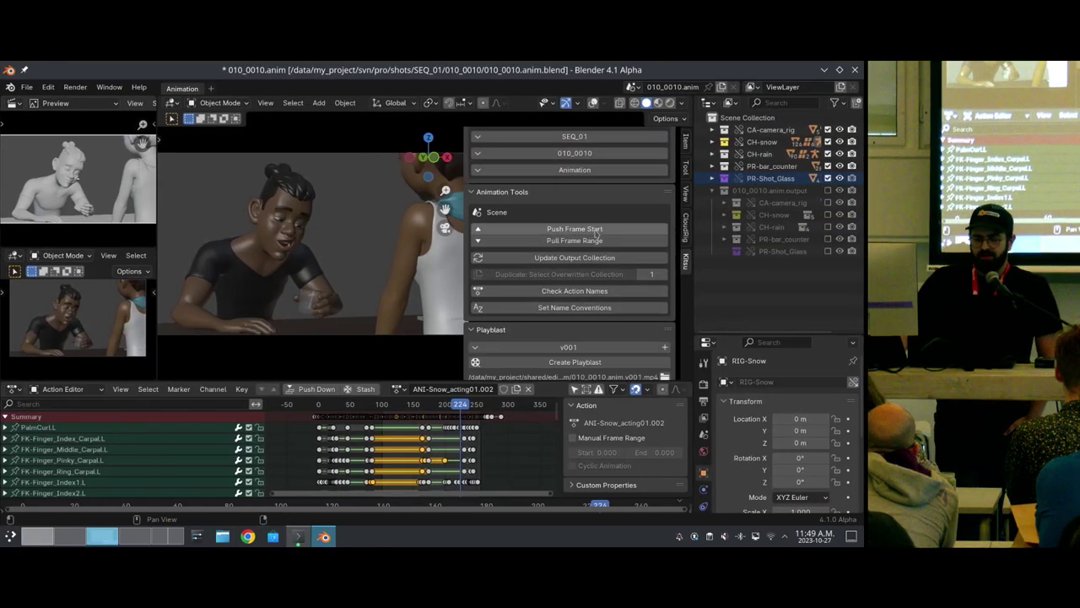
scroll(583, 211, up, 4)
scroll(594, 223, down, 4)
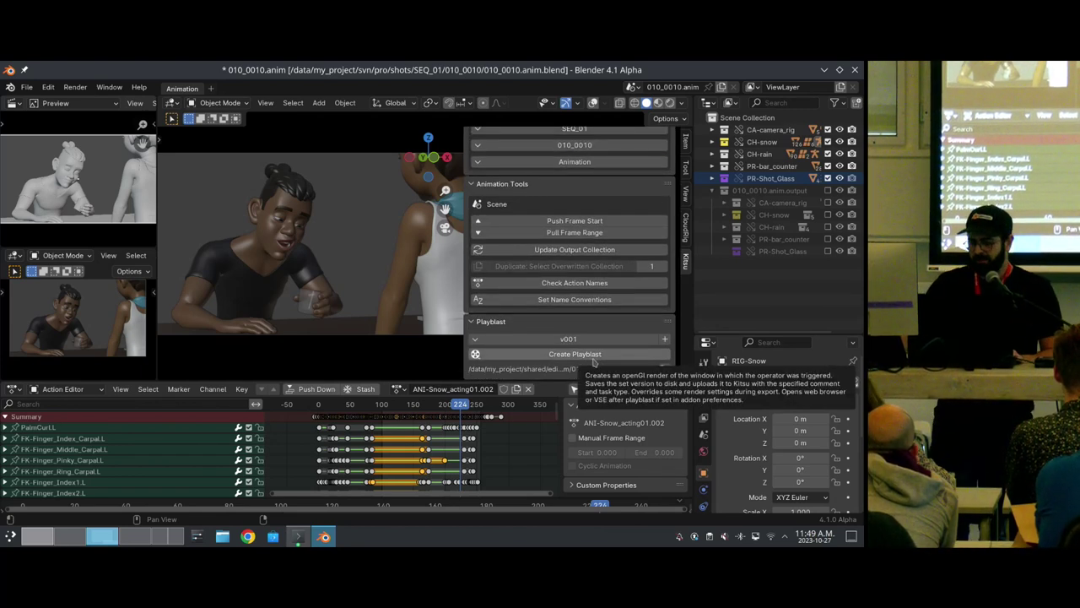
click(593, 360)
drag(595, 363, 306, 220)
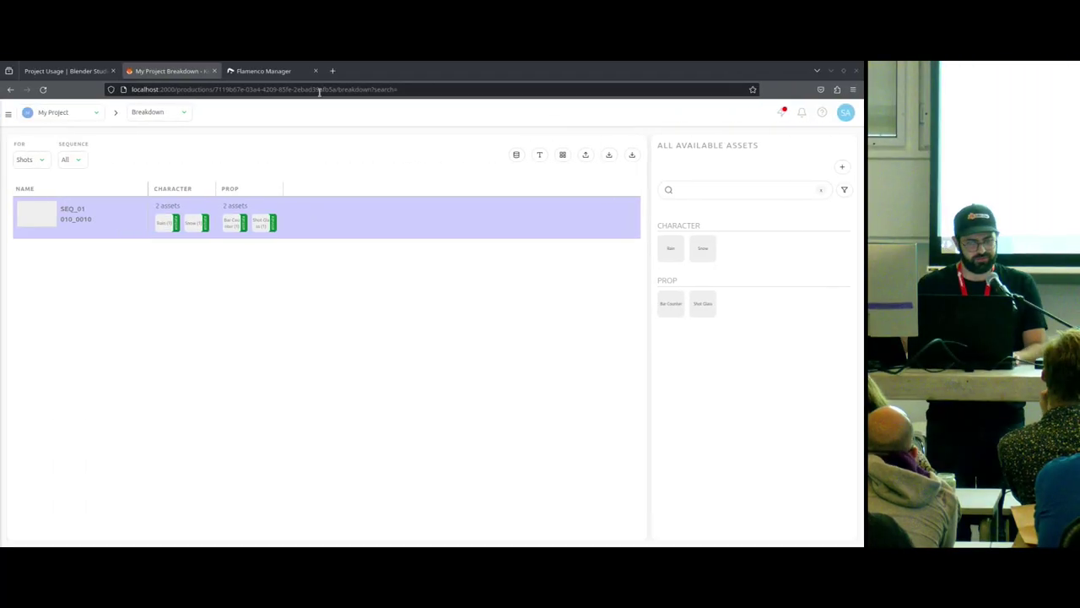
Switch to Kitsu in the browser, open My Project's shots and select the Animation task of 010_0010.
click(174, 116)
click(165, 145)
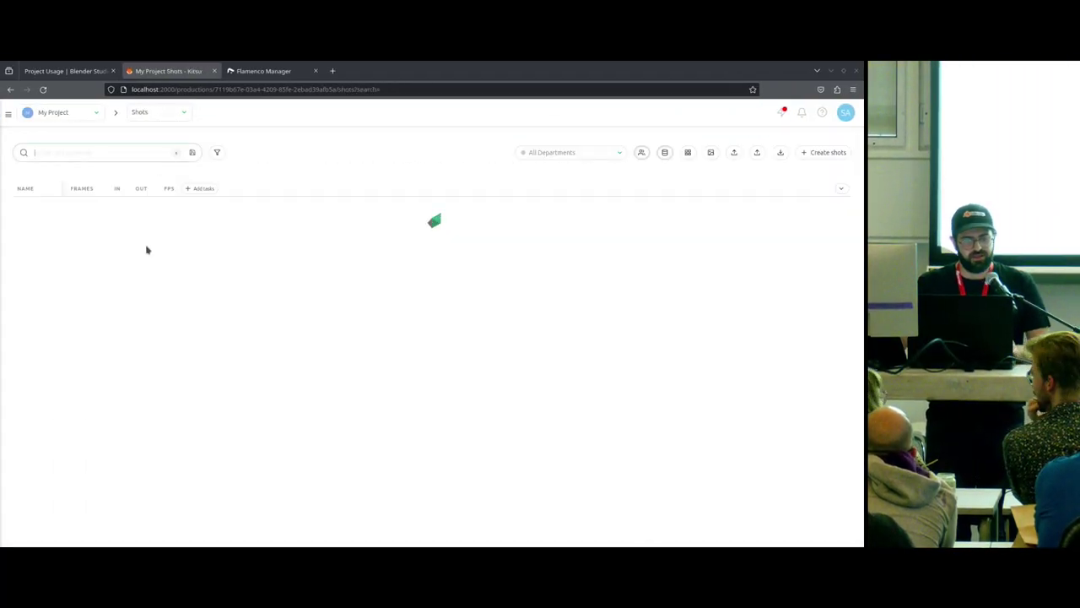
click(219, 248)
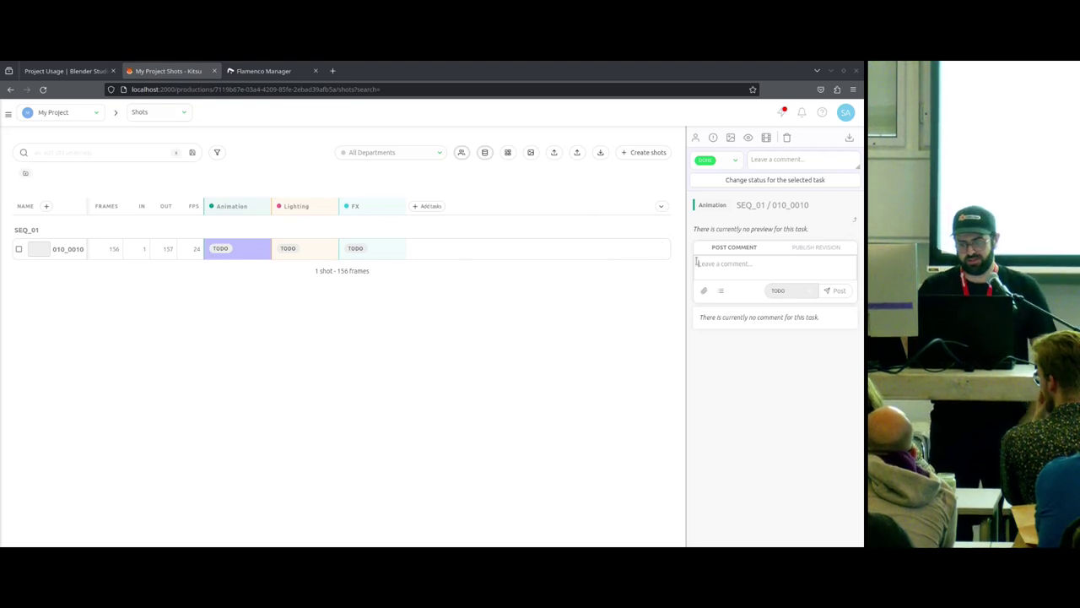
Draft the comment "Animation is done" on the Animation task and view the available task statuses.
text(Animati)
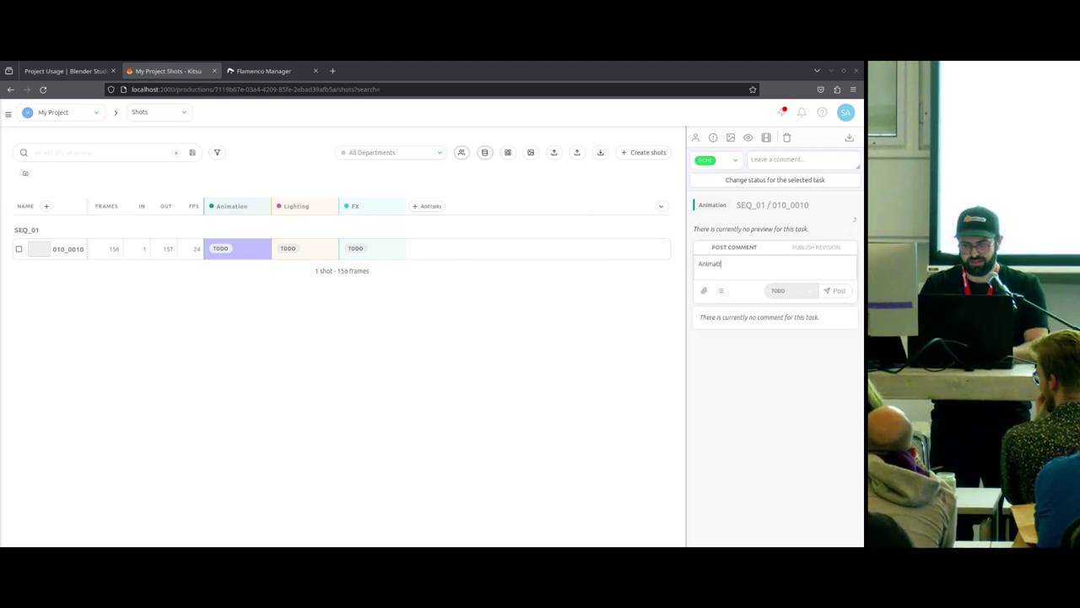
text(on is done)
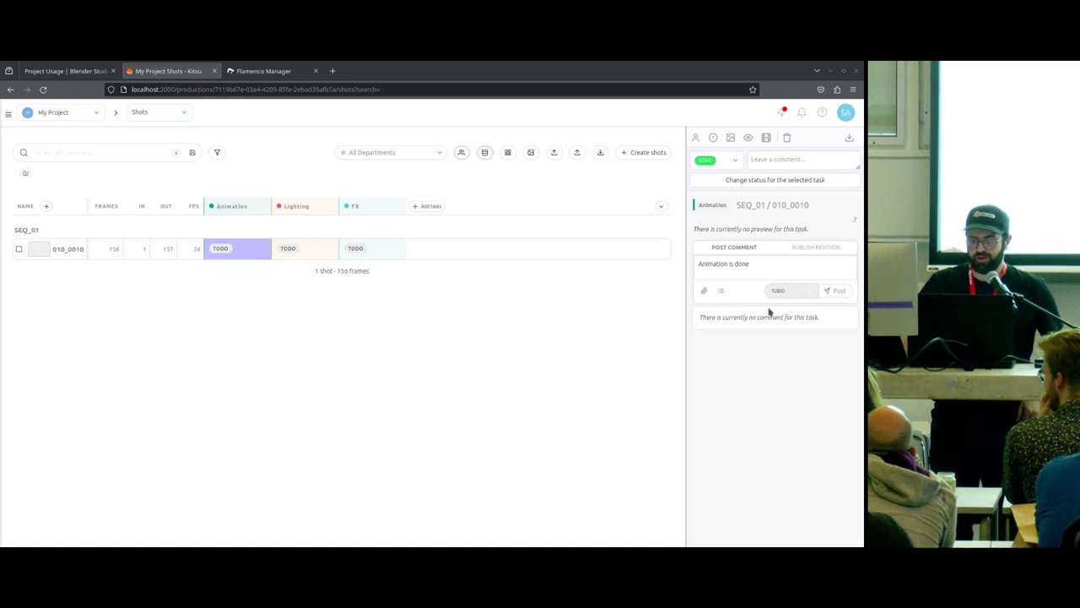
click(792, 290)
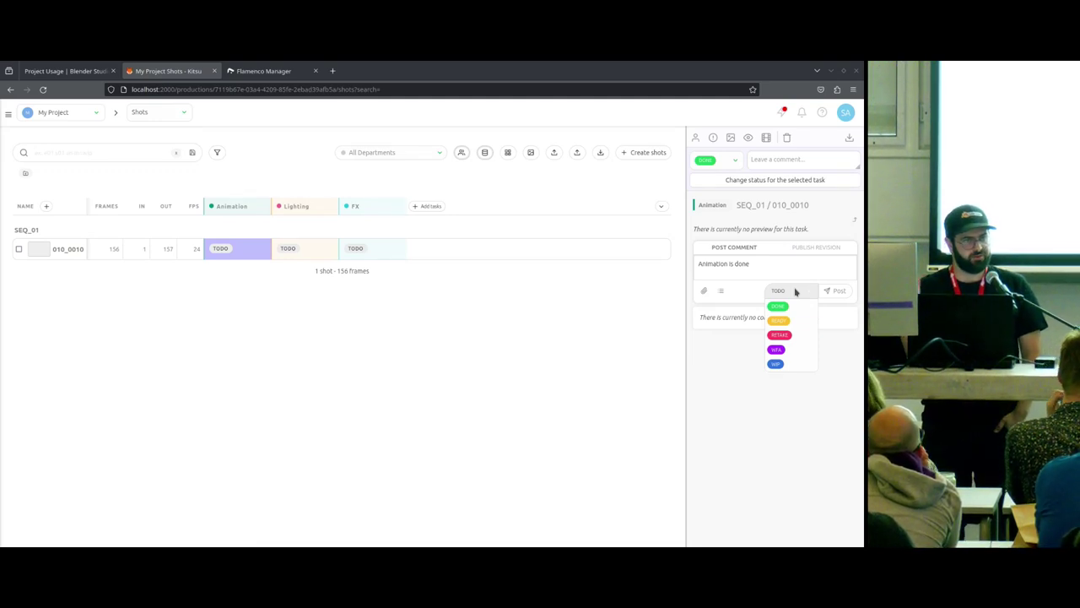
click(795, 290)
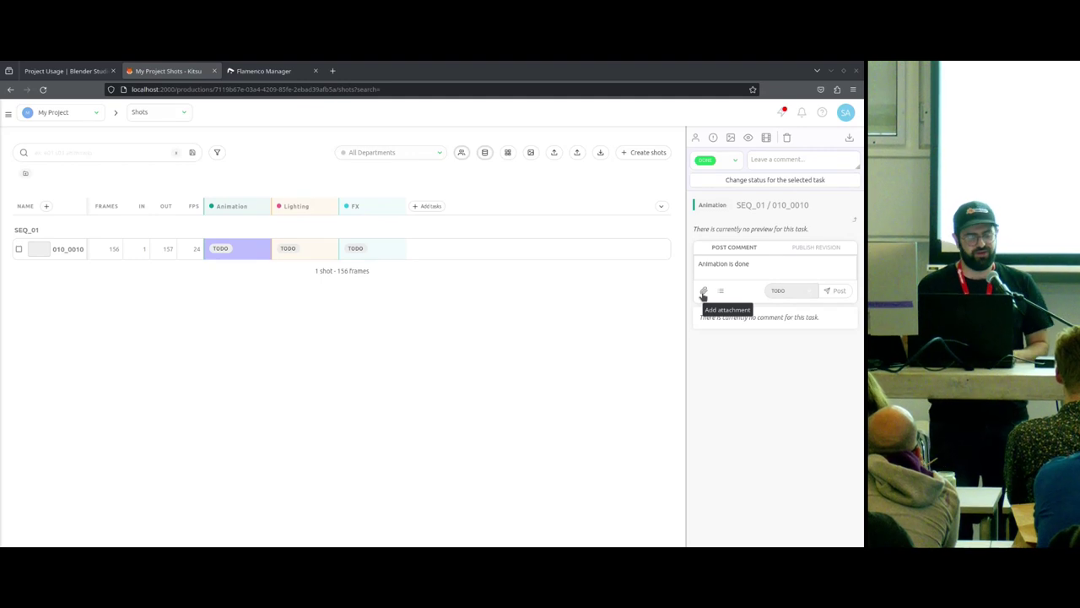
Switch back to Blender and set the playblast's status to Done with the comment "Animation is done".
key(ctrl+super+Right)
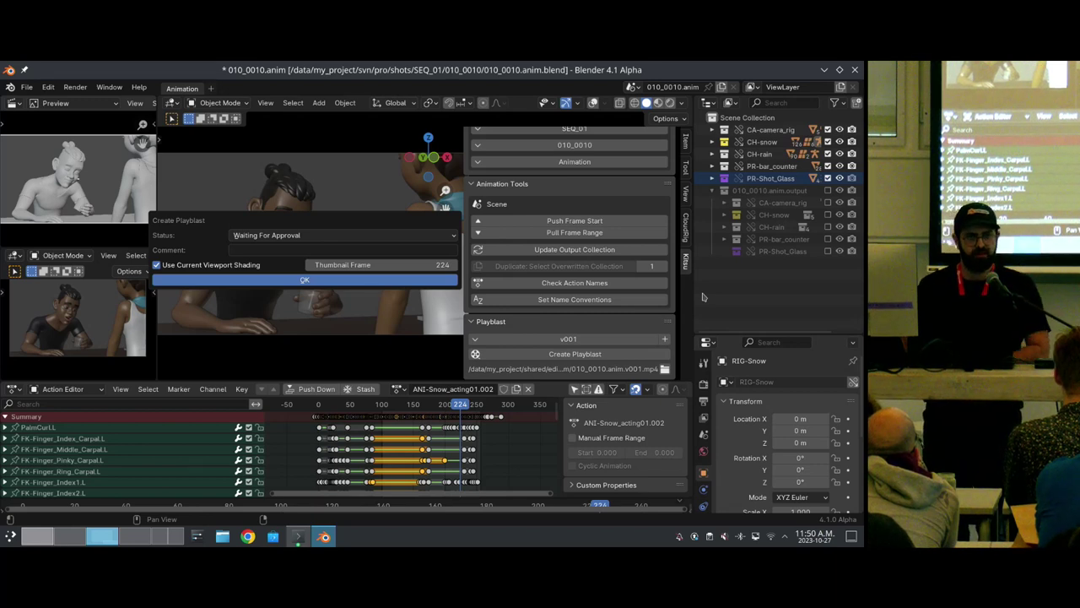
click(290, 235)
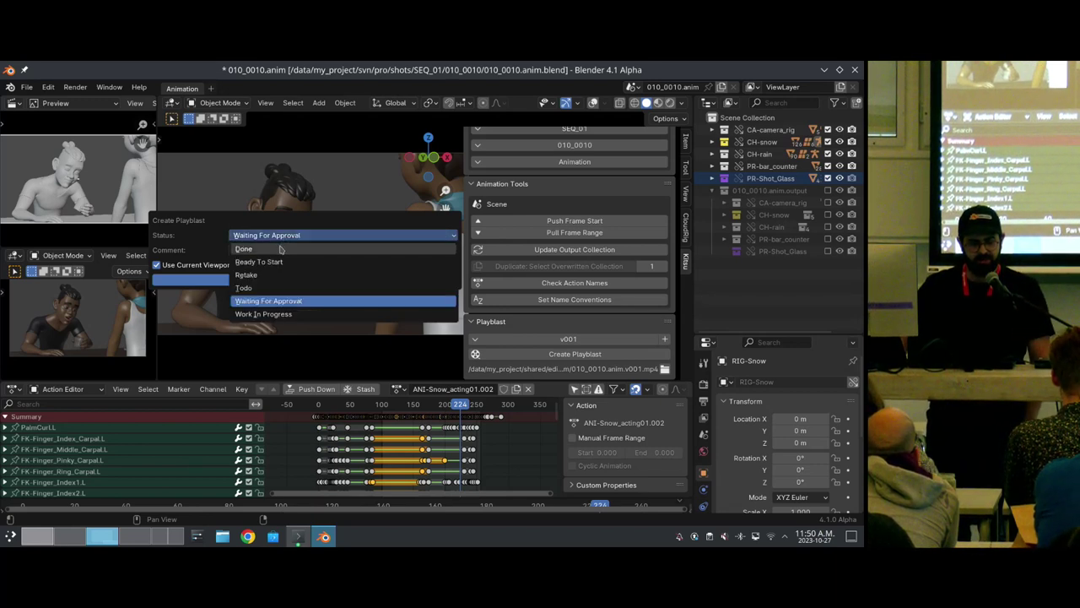
click(282, 250)
click(278, 250)
text(Animation is done)
Set the playblast's thumbnail frame to 101 and create the playblast.
drag(325, 221, 243, 327)
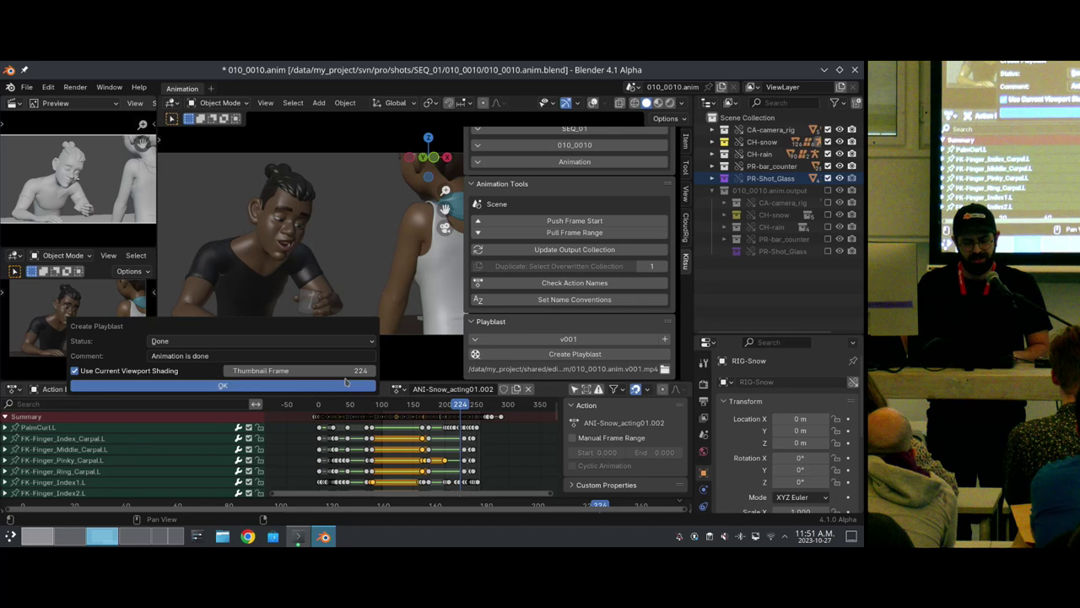
click(343, 373)
text(101)
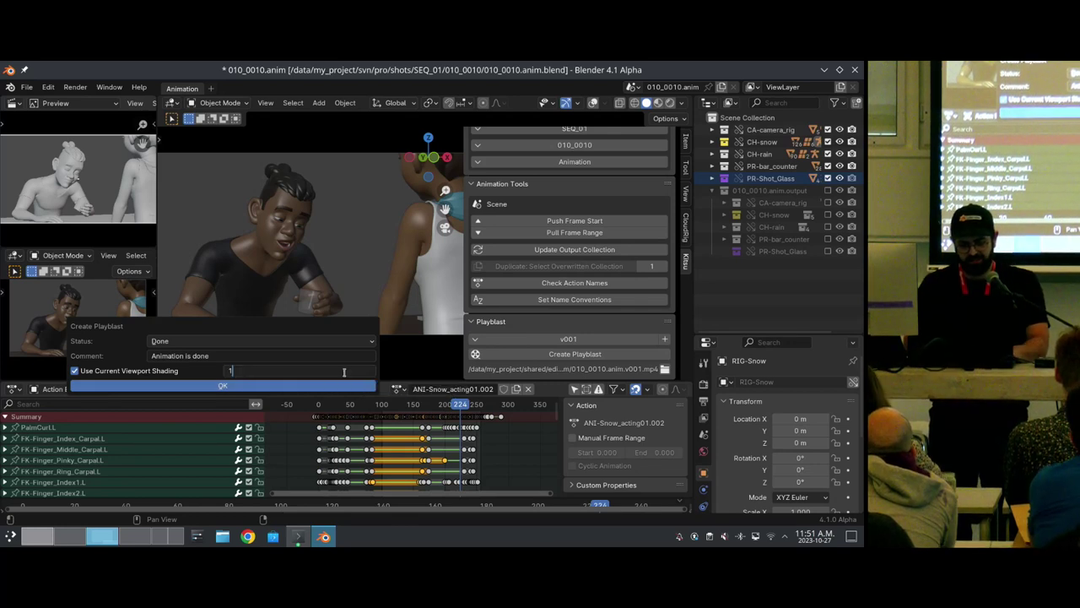
key(Return)
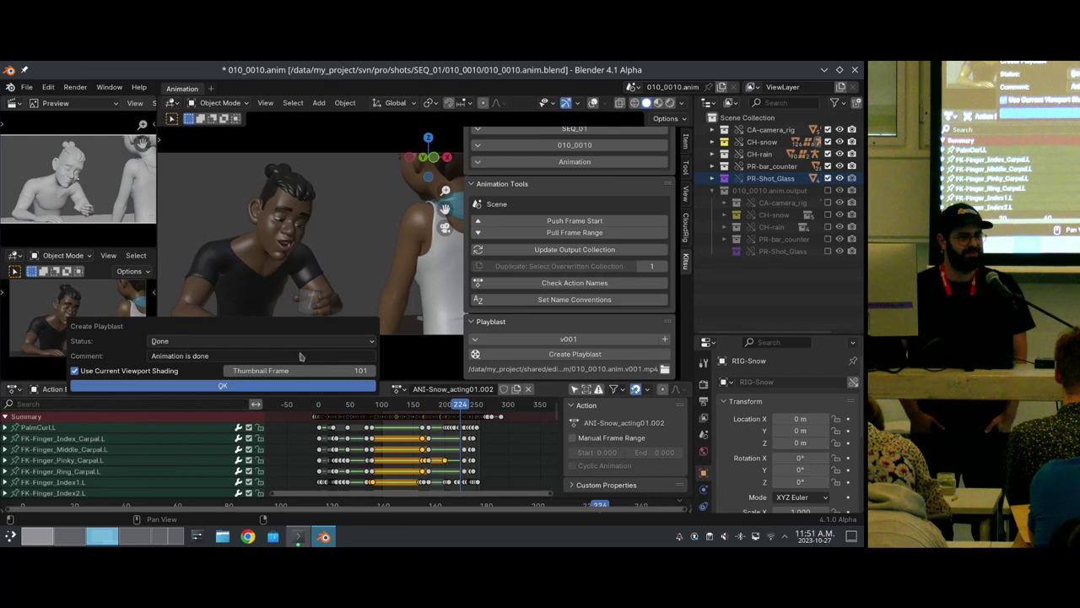
key(Return)
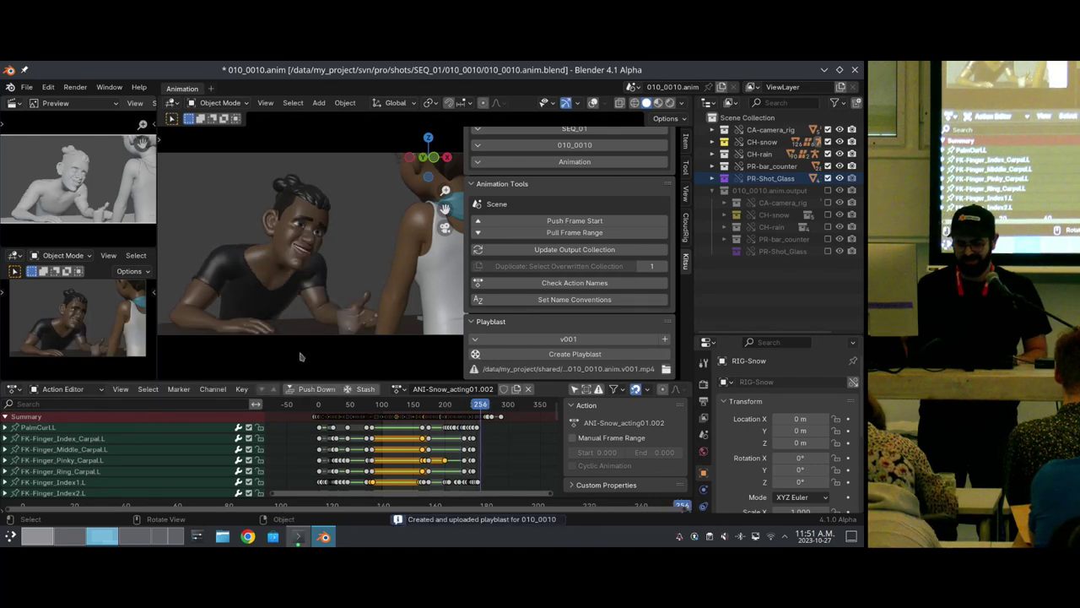
Switch to Kitsu, reload the shot list and view the enlarged thumbnail of shot 010_0010.
key(alt+Tab)
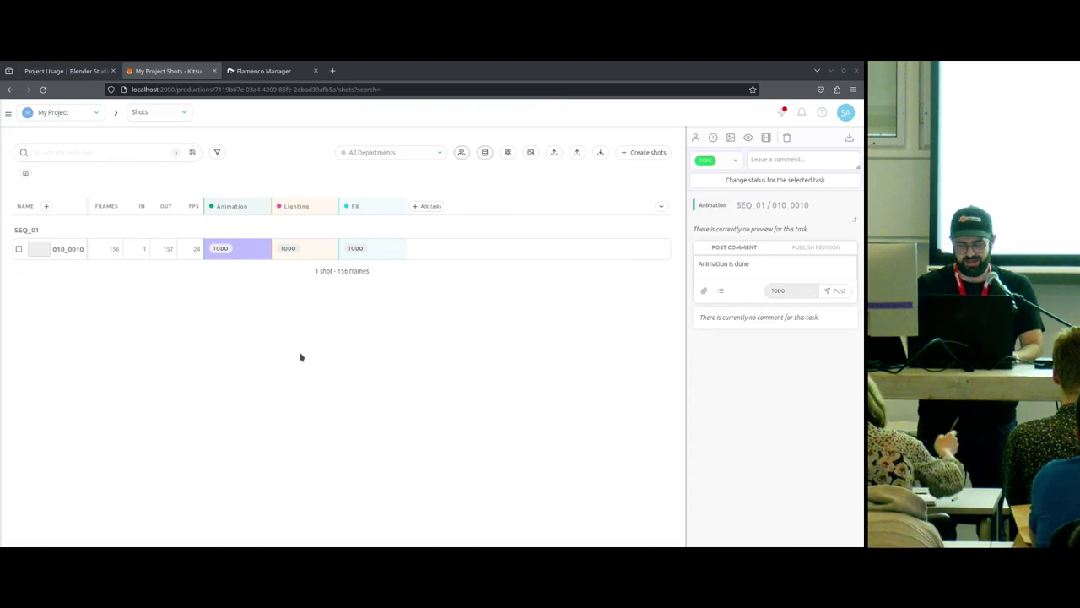
key(F5)
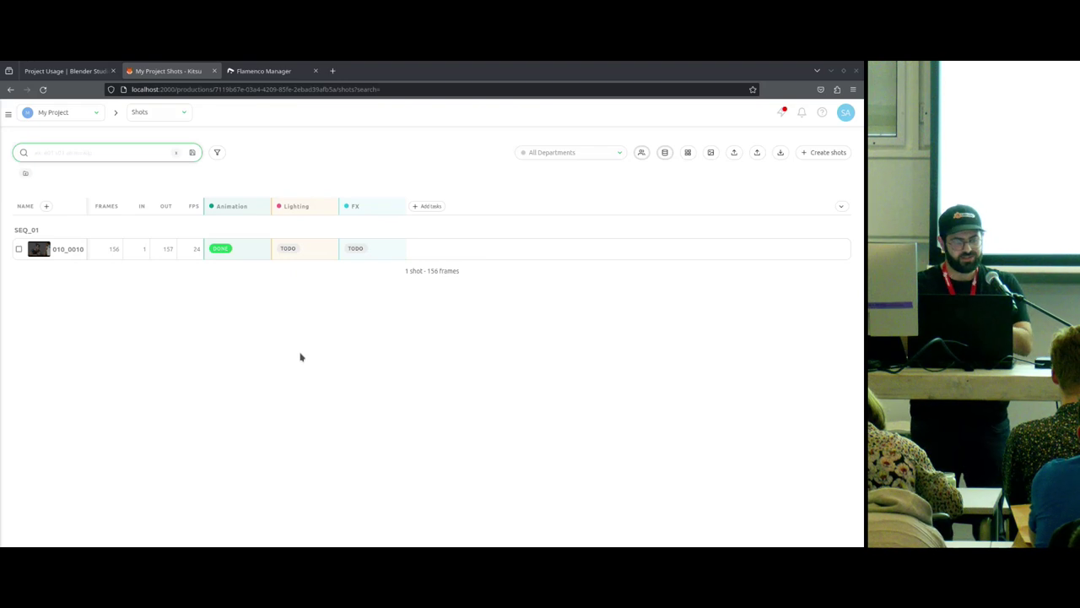
click(30, 250)
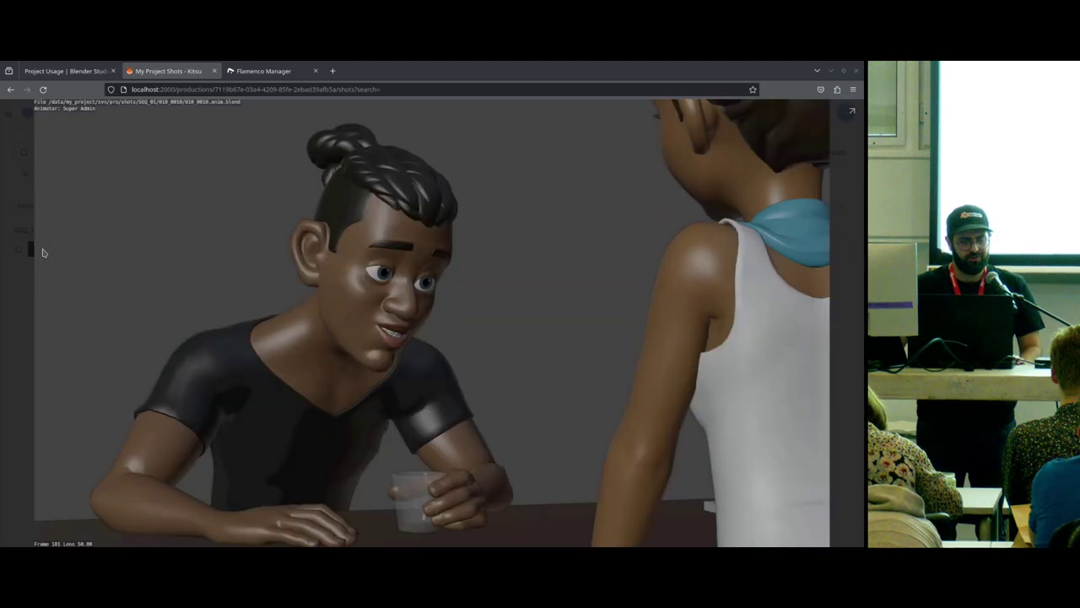
click(17, 265)
Review the playblast and posted comment on the Animation task of 010_0010, and like the comment.
click(221, 249)
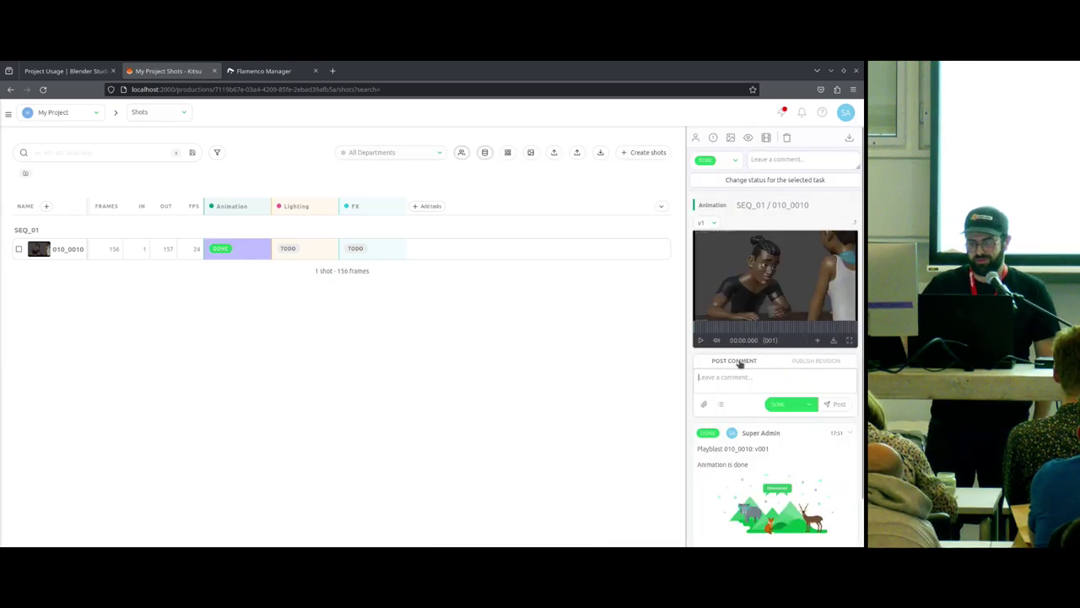
click(756, 330)
click(800, 338)
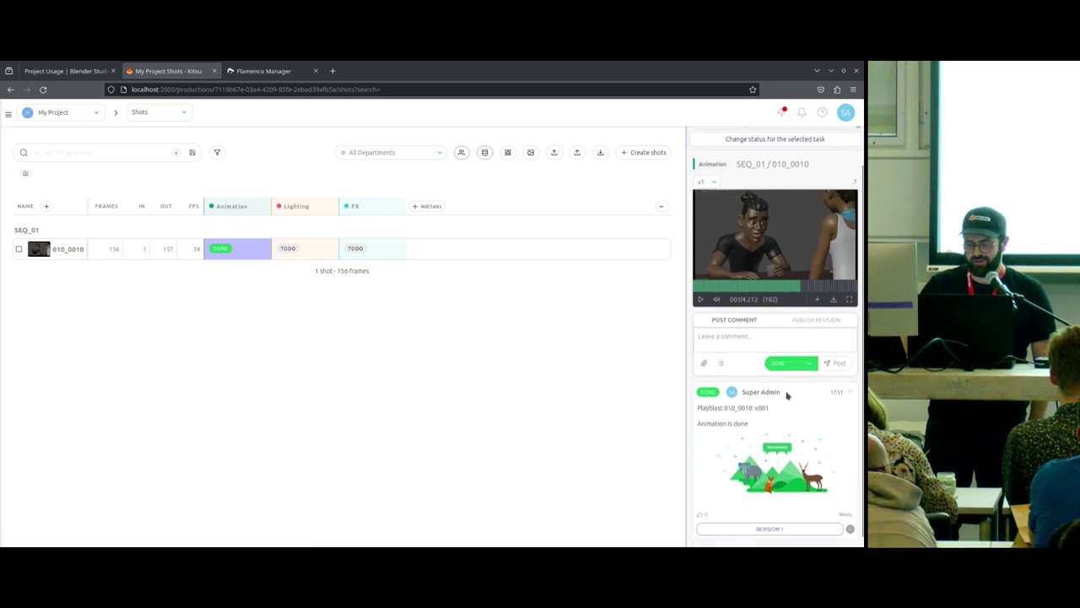
scroll(786, 394, down, 1)
triple_click(722, 412)
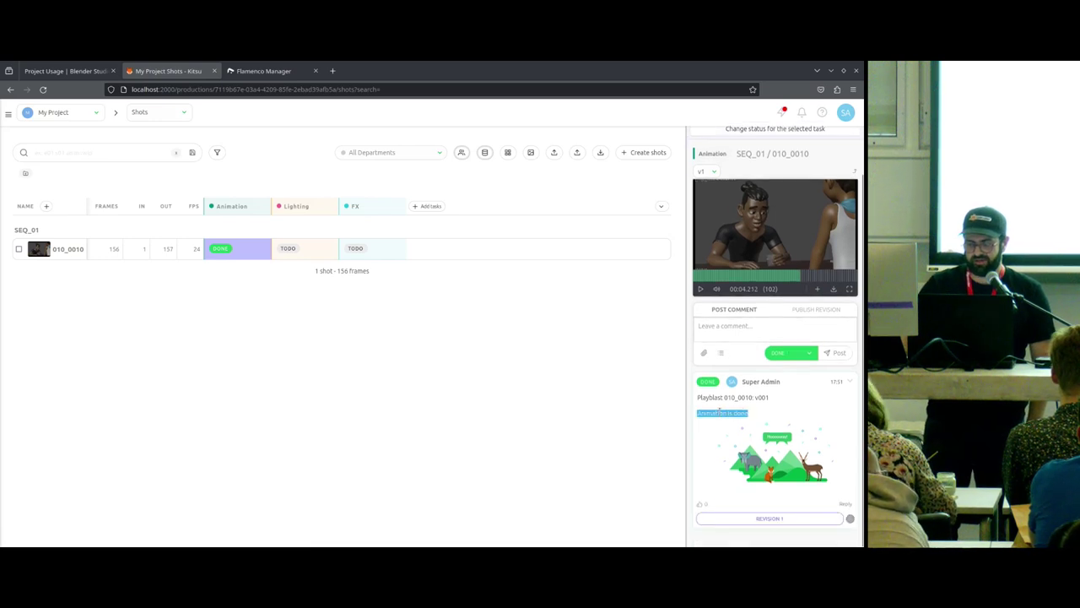
click(701, 504)
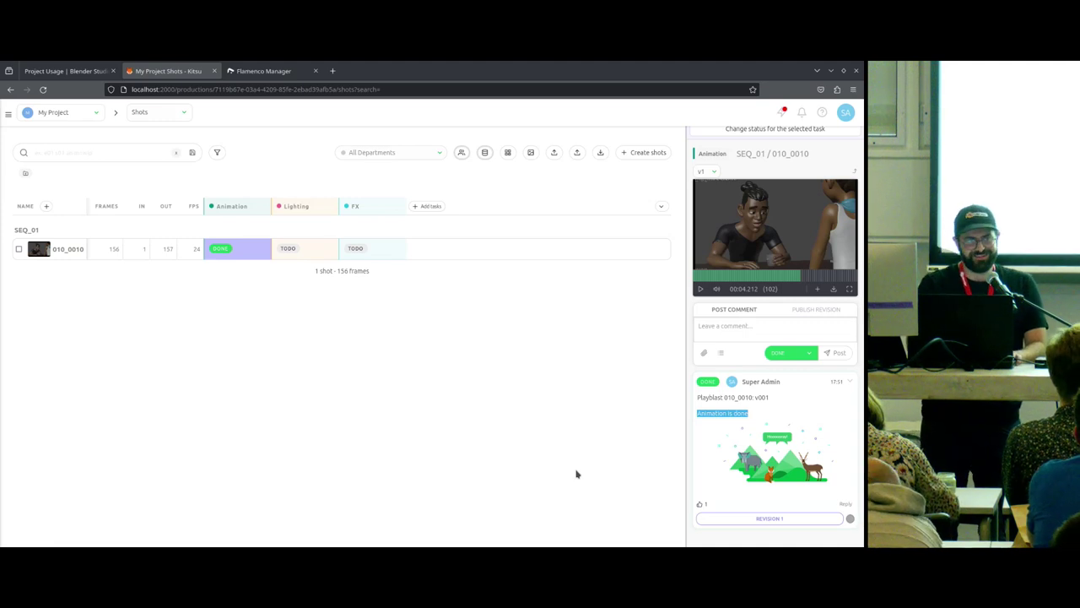
Switch back to Blender and open the recent edit file Test_Production_Edit_v001.blend, saving the changes to the animation file.
key(alt+Tab)
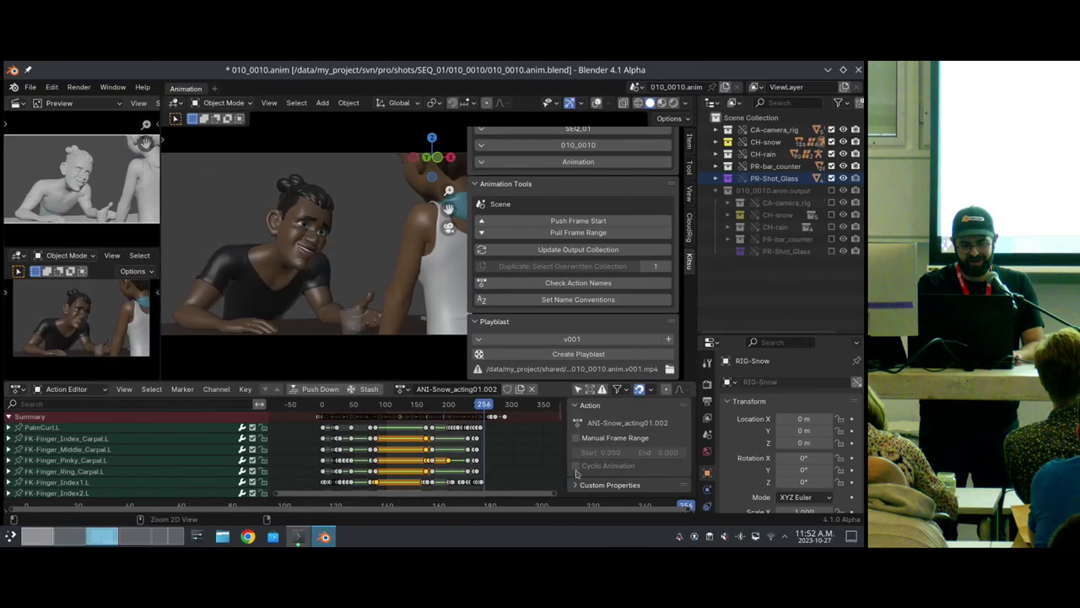
click(27, 87)
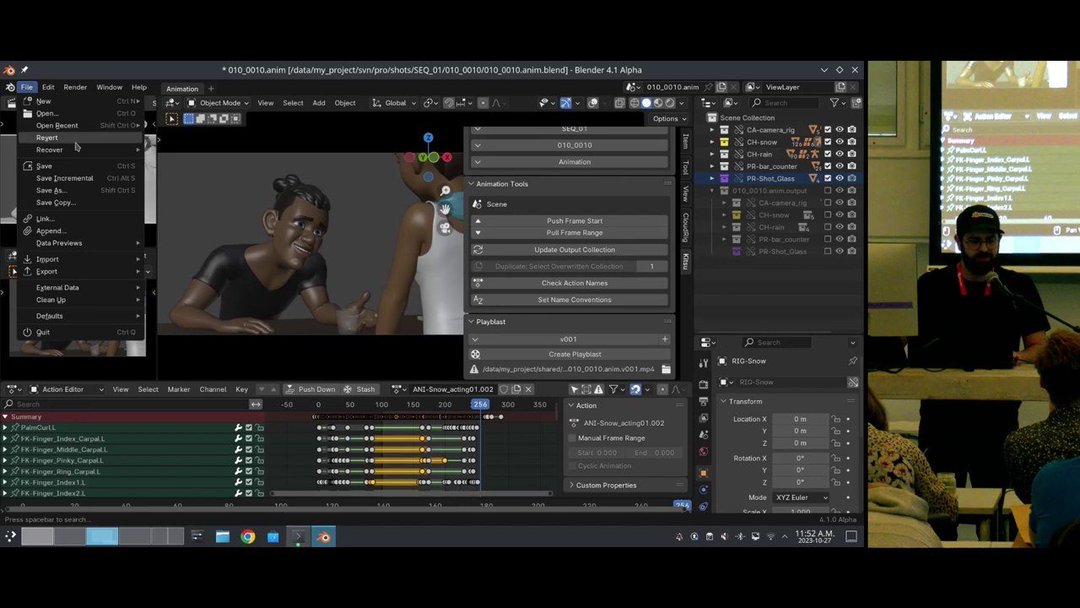
mouse_move(59, 124)
click(214, 138)
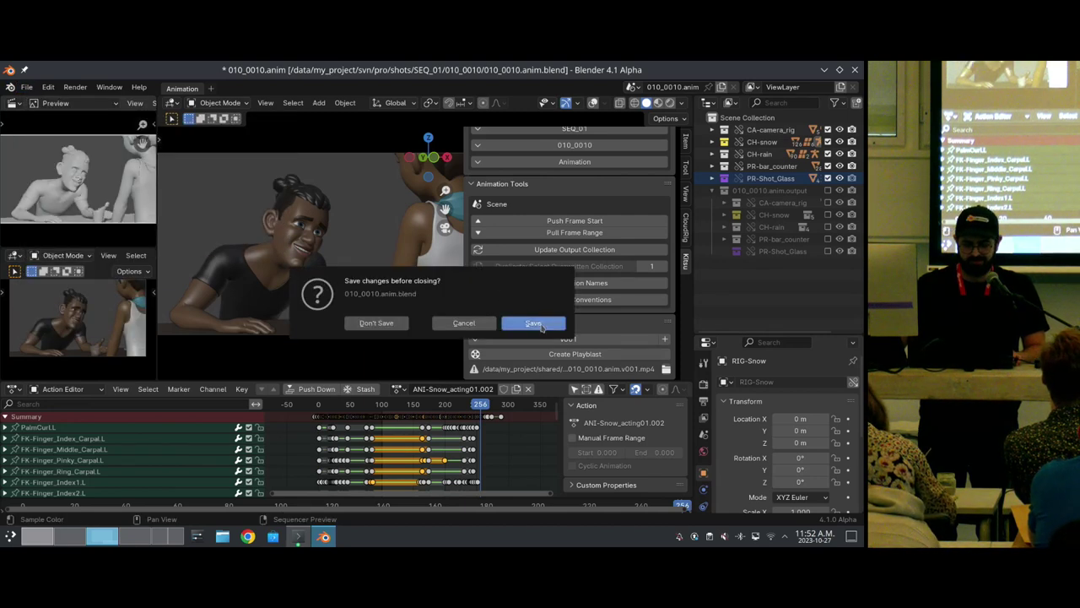
click(535, 322)
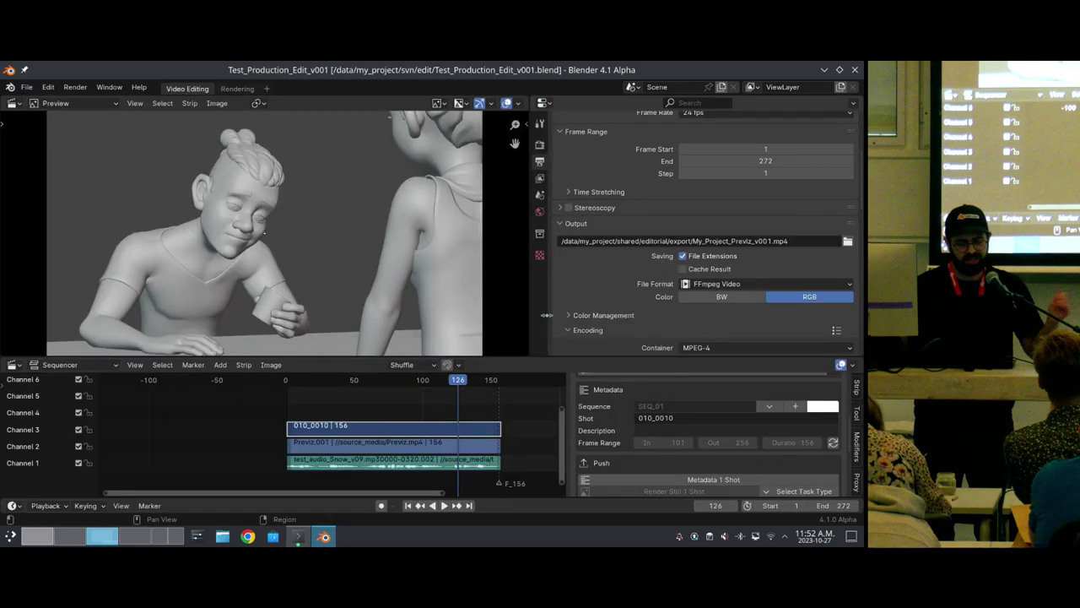
Move the 010_0010 strip up to channel 4 and set the current frame to 1.
drag(372, 423, 371, 408)
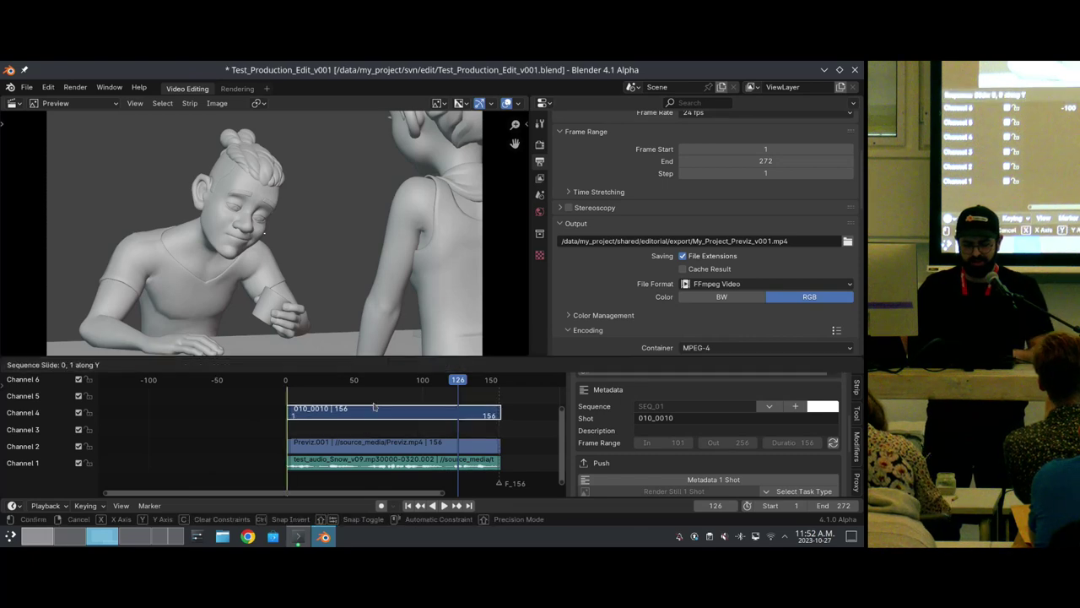
click(289, 385)
key(space)
key(space)
key(Left)
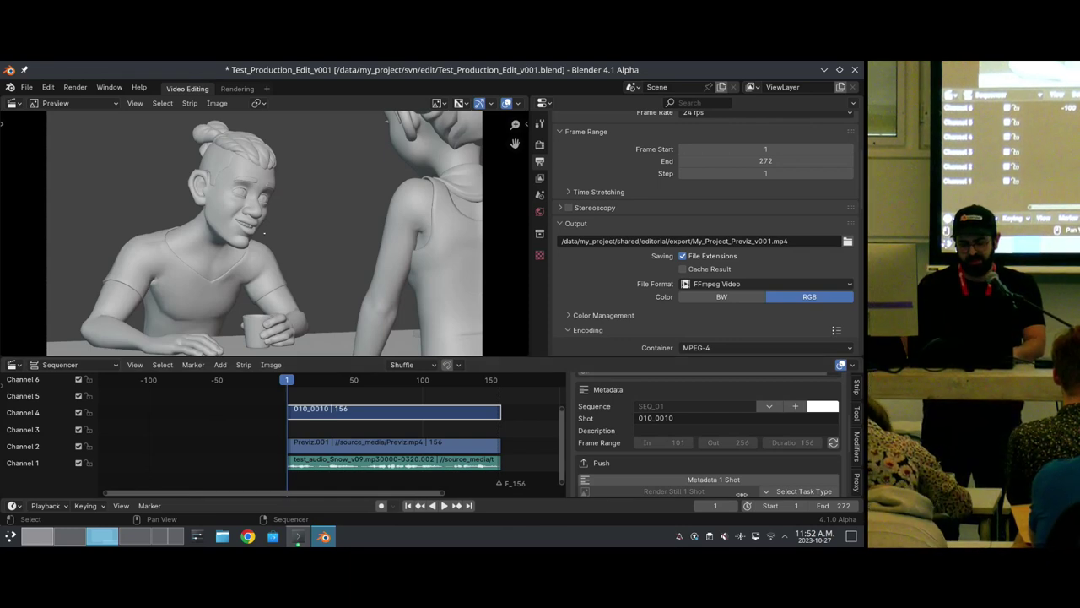
Start adding a movie strip to the sequencer and go to the project root folder /data/my_project.
scroll(741, 494, down, 3)
key(shift+a)
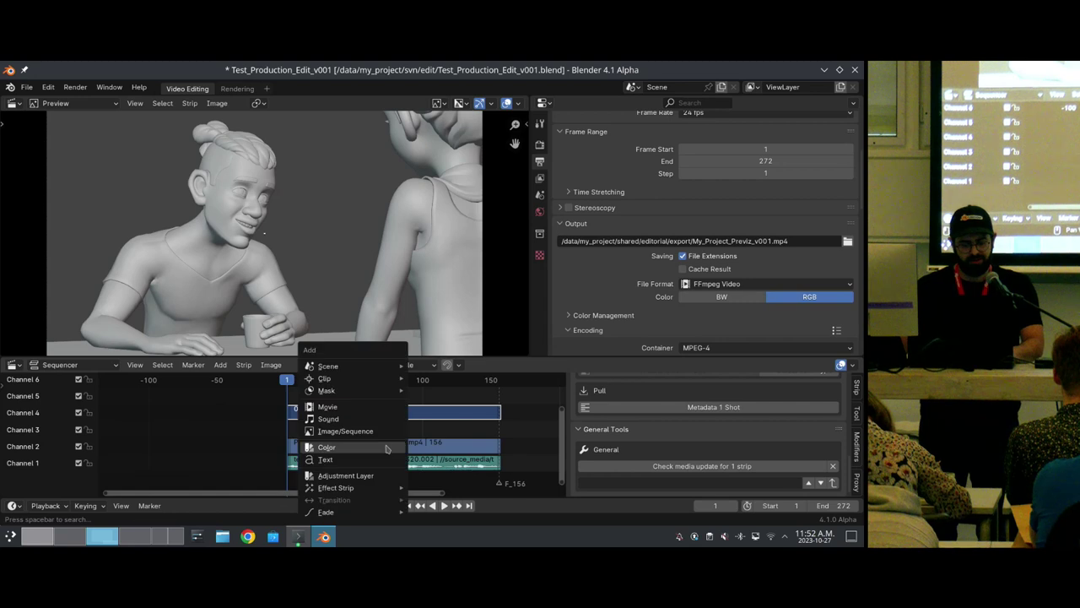
click(347, 406)
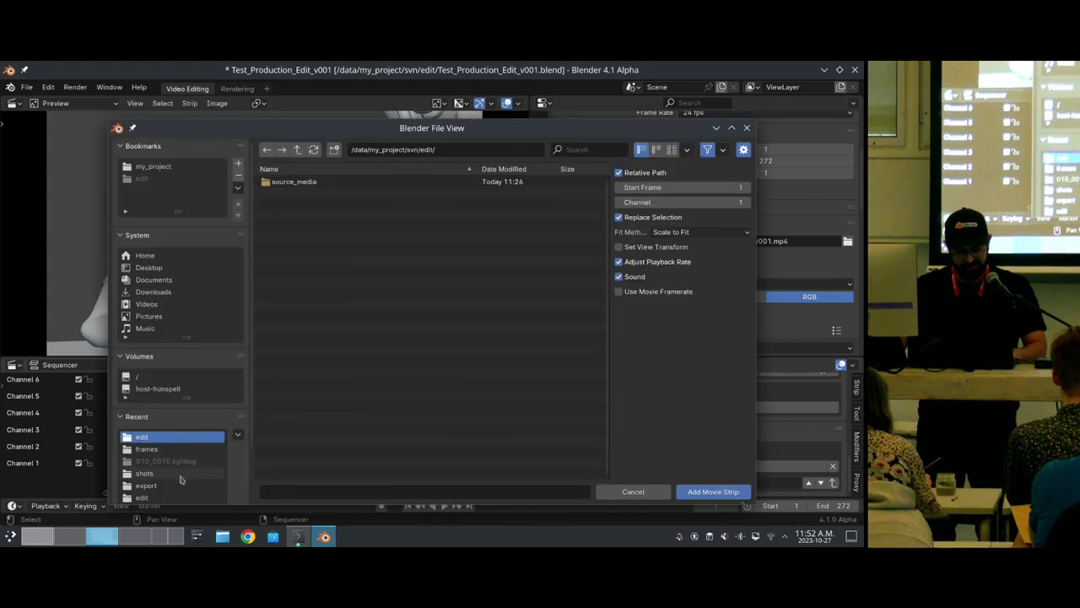
click(145, 473)
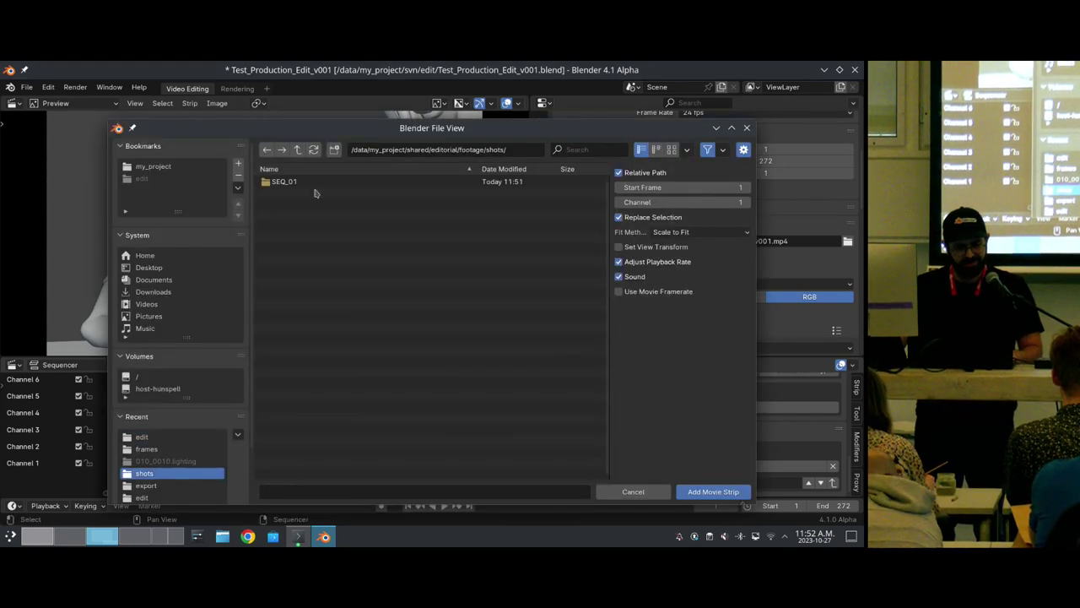
click(297, 149)
click(297, 150)
click(297, 149)
click(297, 150)
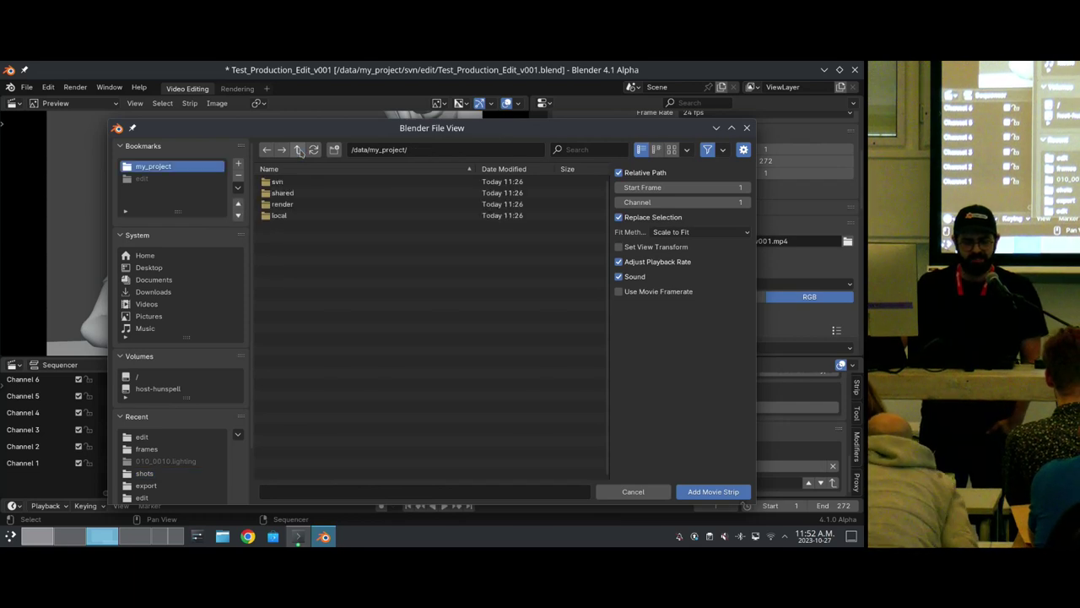
Browse to the shot's playblast folder shared/editorial/footage/shots/SEQ_01/010_0010.
click(307, 193)
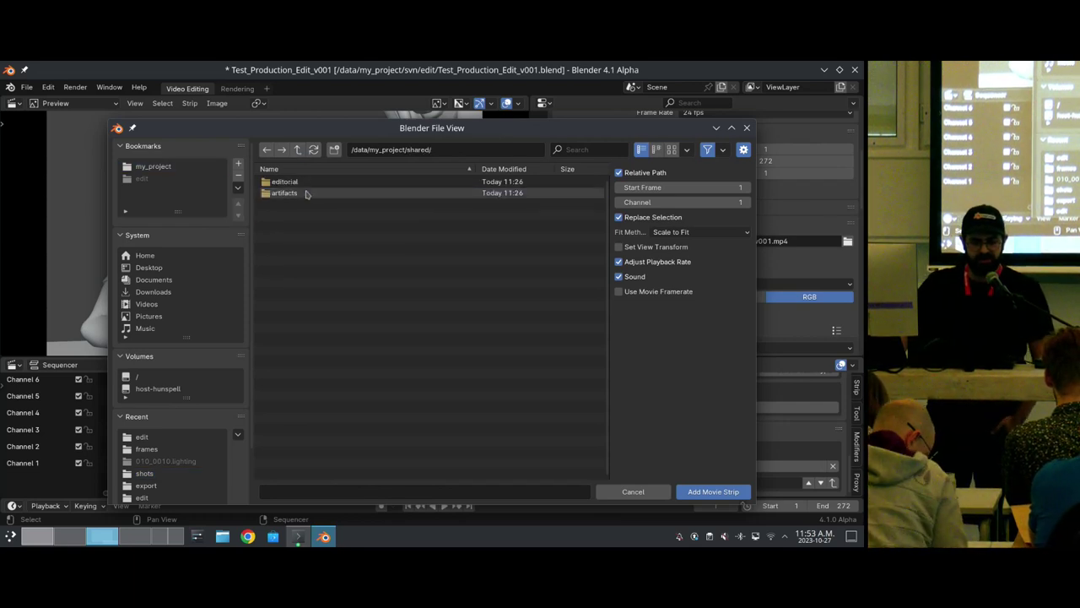
click(309, 182)
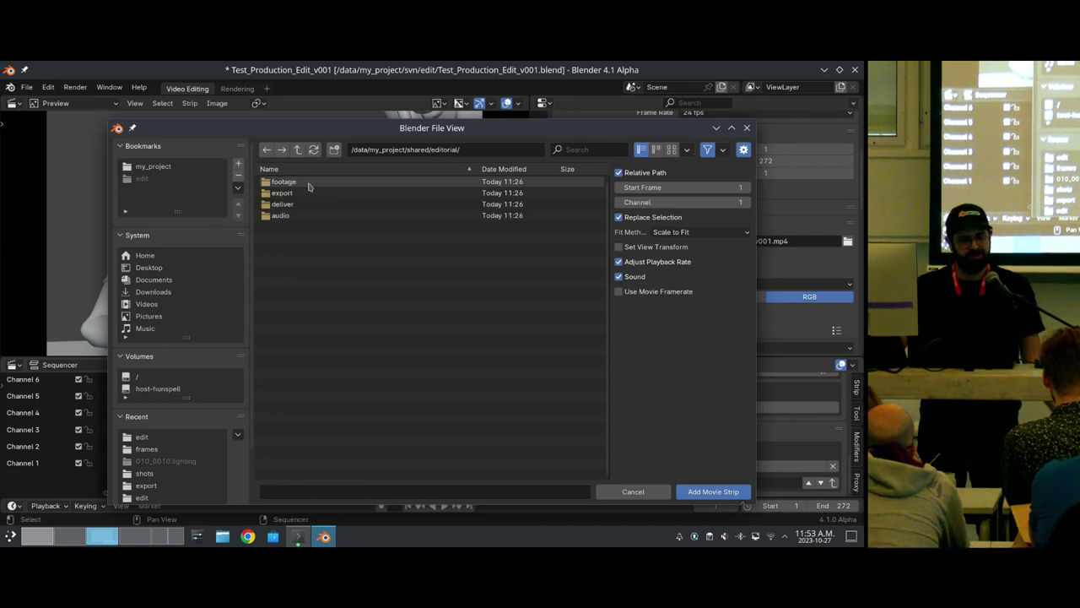
click(309, 182)
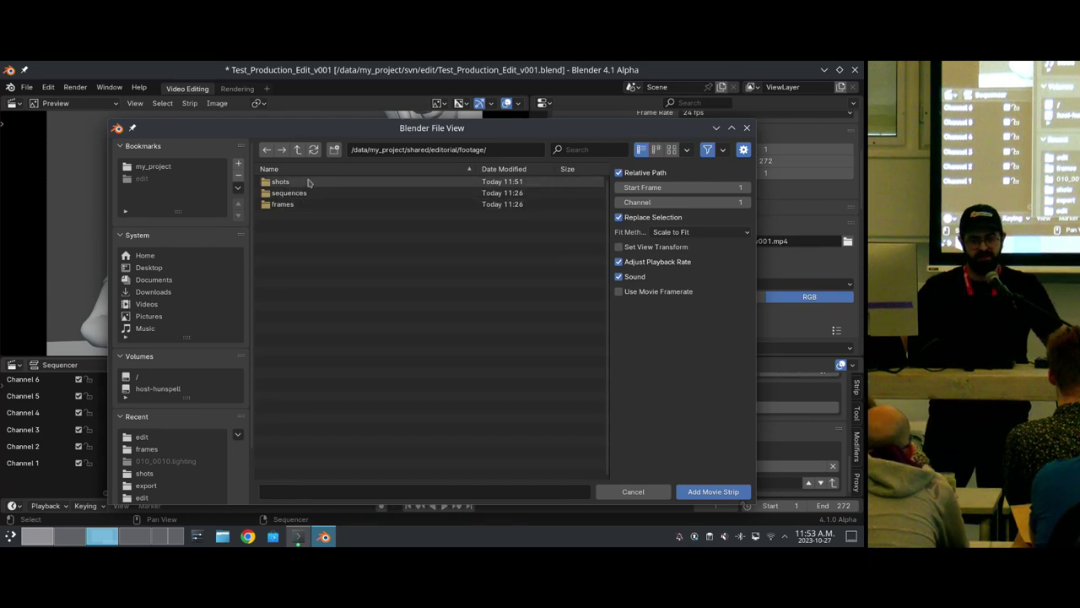
click(309, 182)
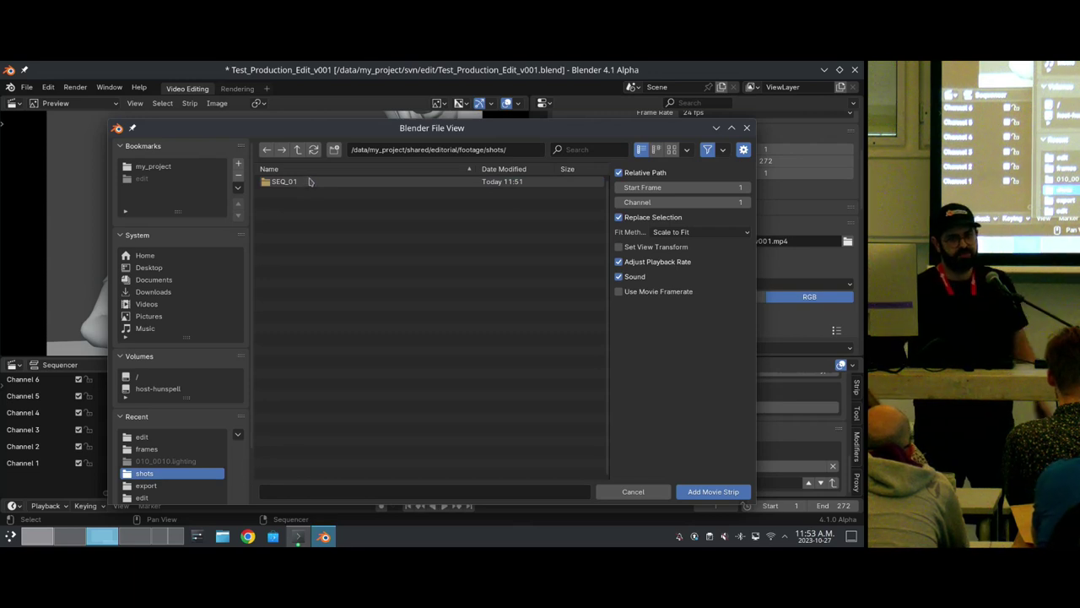
click(318, 181)
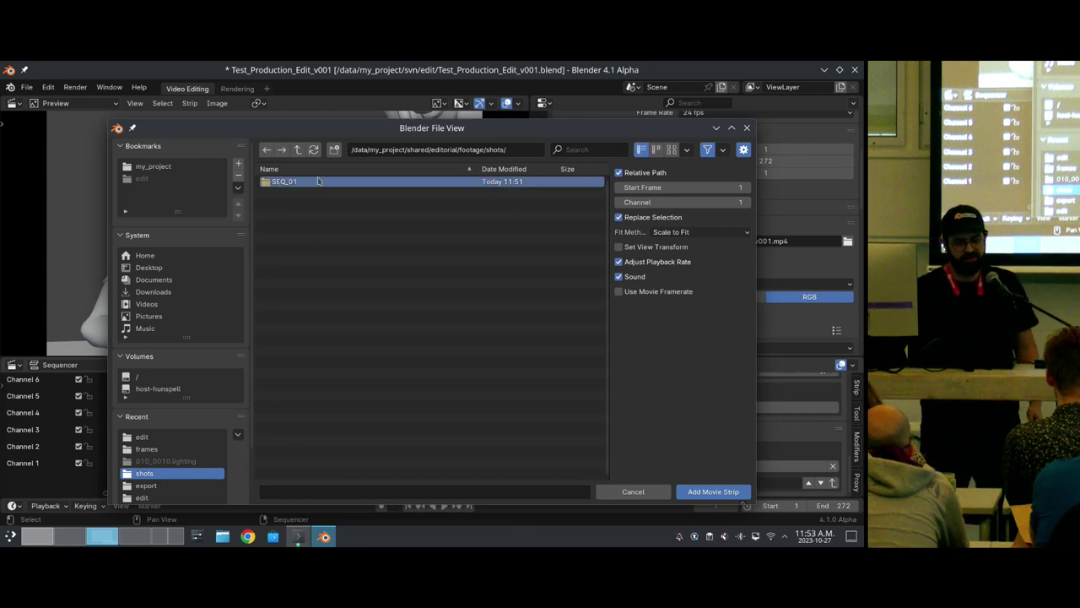
double_click(319, 185)
double_click(319, 183)
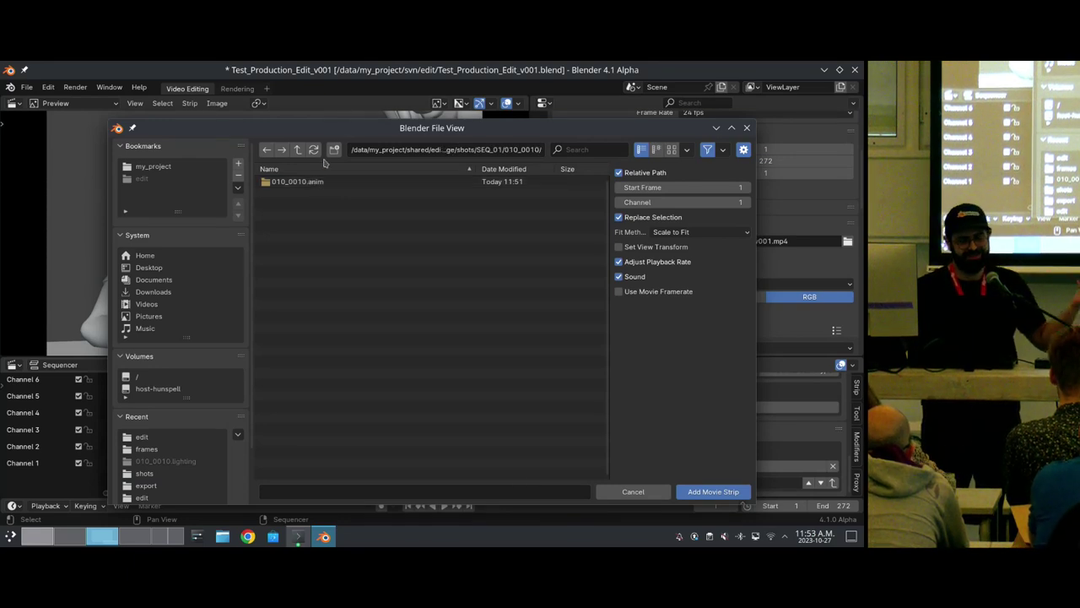
Add 010_0010.anim.v001.mp4 from the 010_0010.anim folder as a movie strip.
double_click(327, 183)
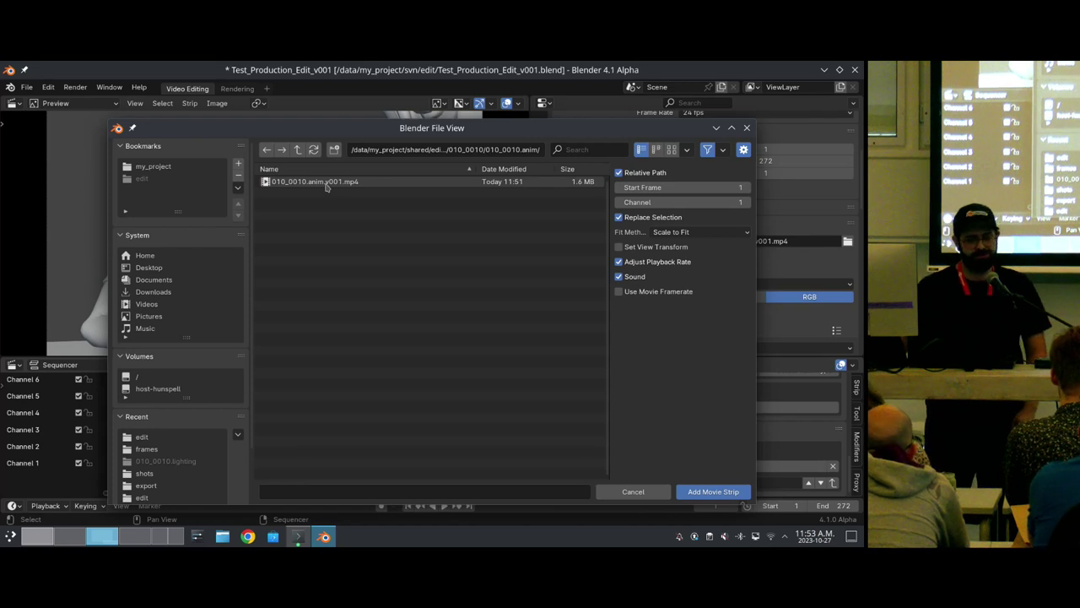
click(326, 184)
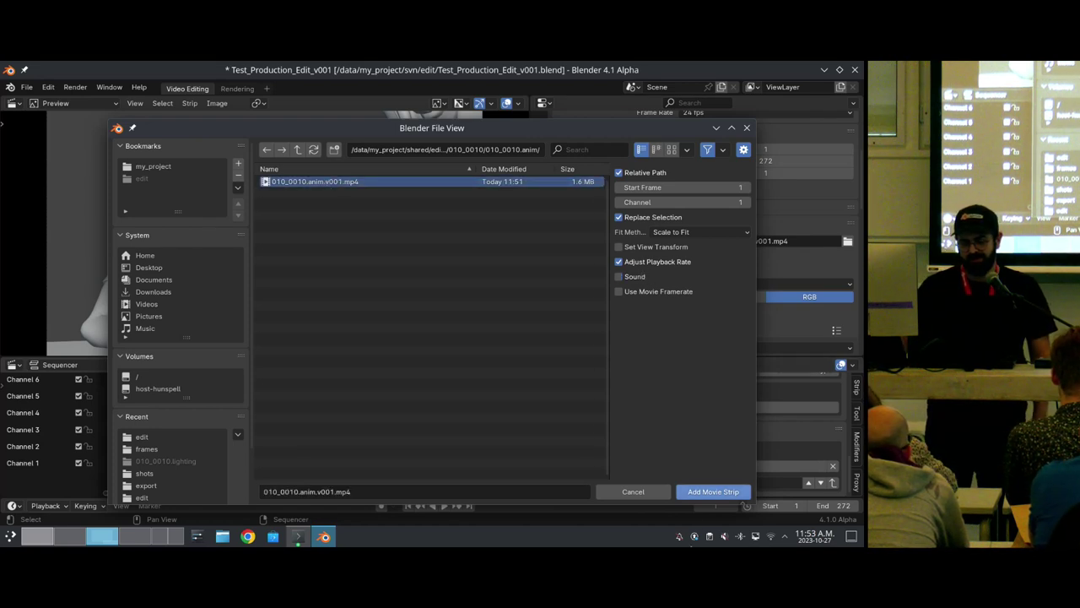
click(711, 492)
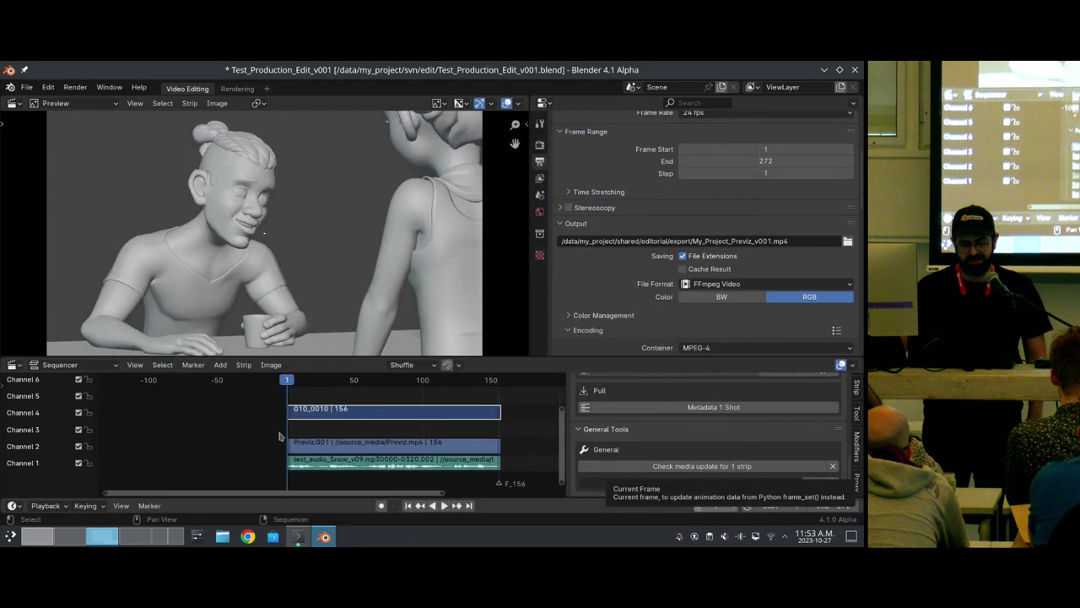
Play the edit with the new animation strip and check whether a newer version of its media exists.
mouse_move(300, 382)
mouse_down()
mouse_move(381, 386)
mouse_move(287, 405)
mouse_move(316, 394)
mouse_up()
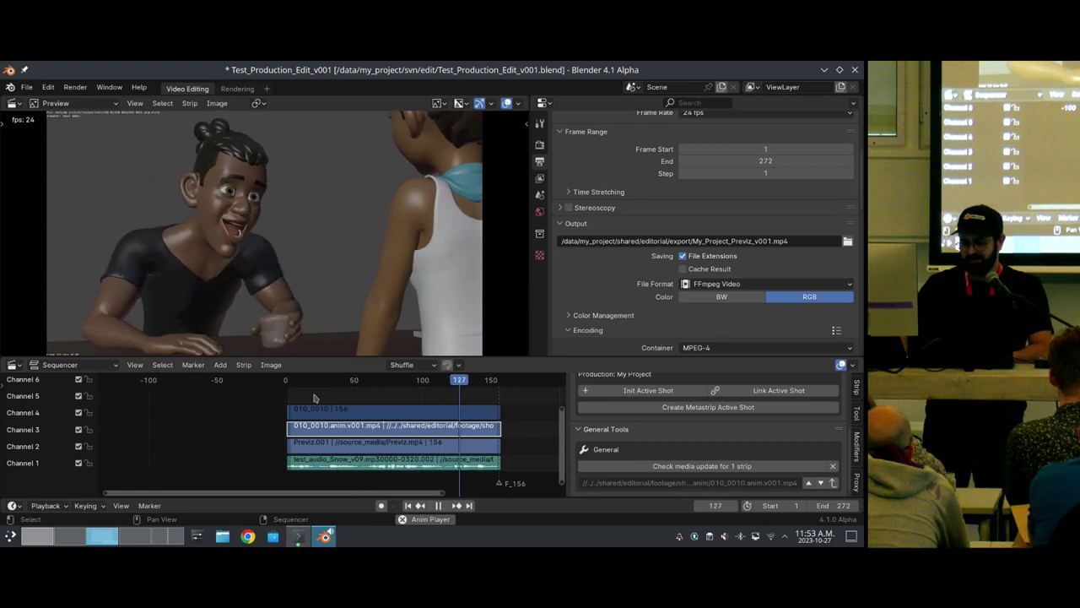
key(space)
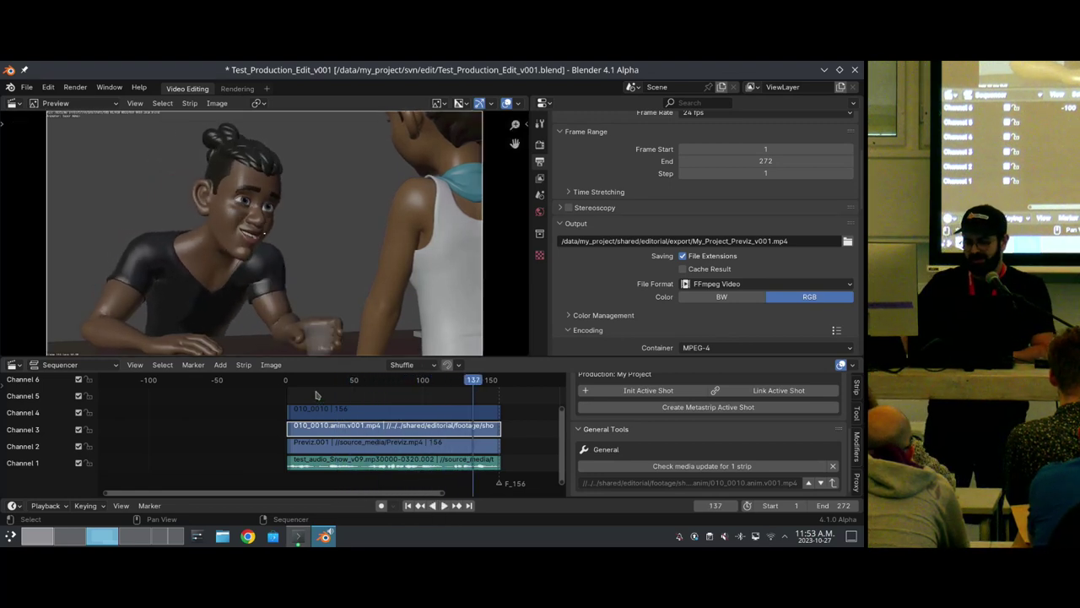
click(808, 484)
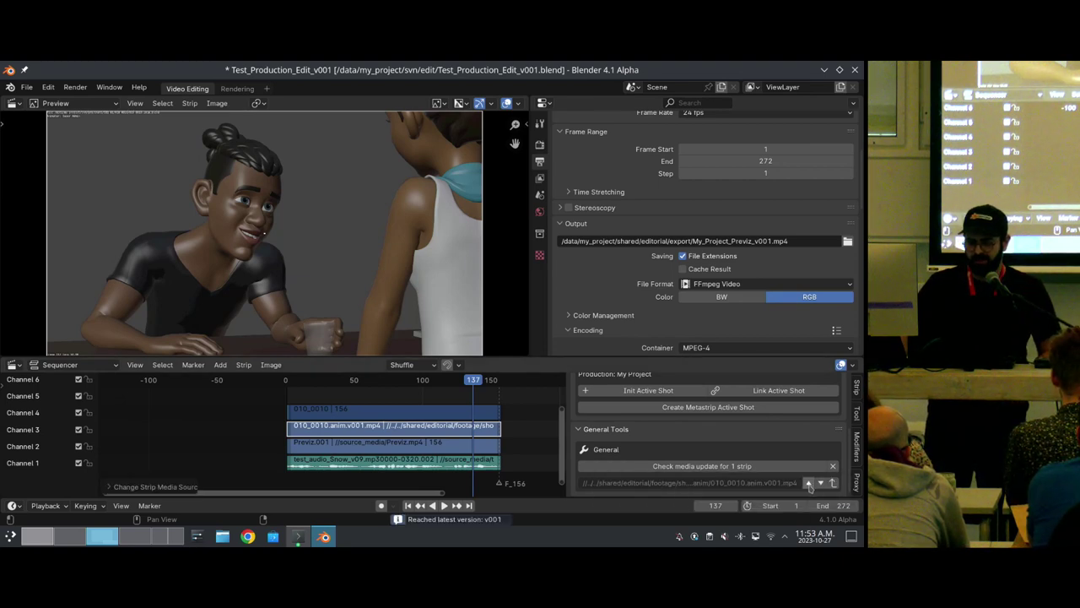
click(809, 484)
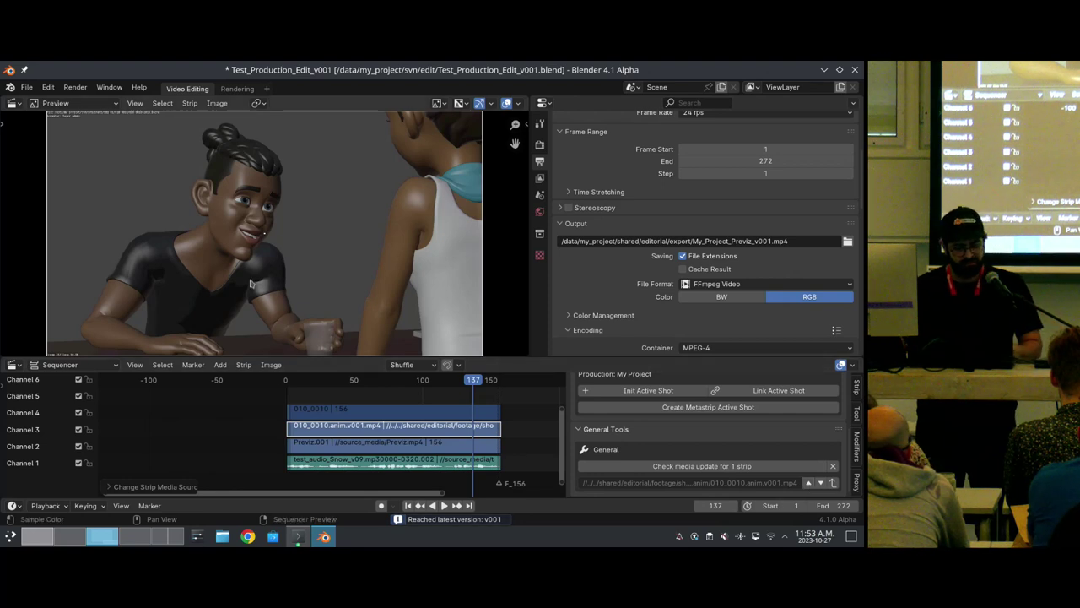
key(alt+Tab)
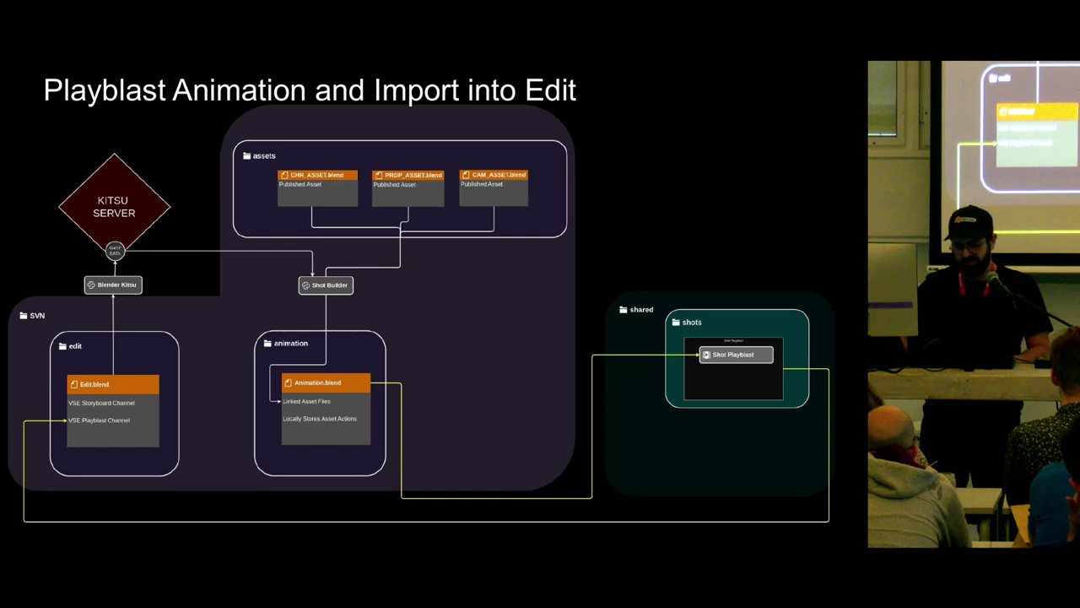
key(Right)
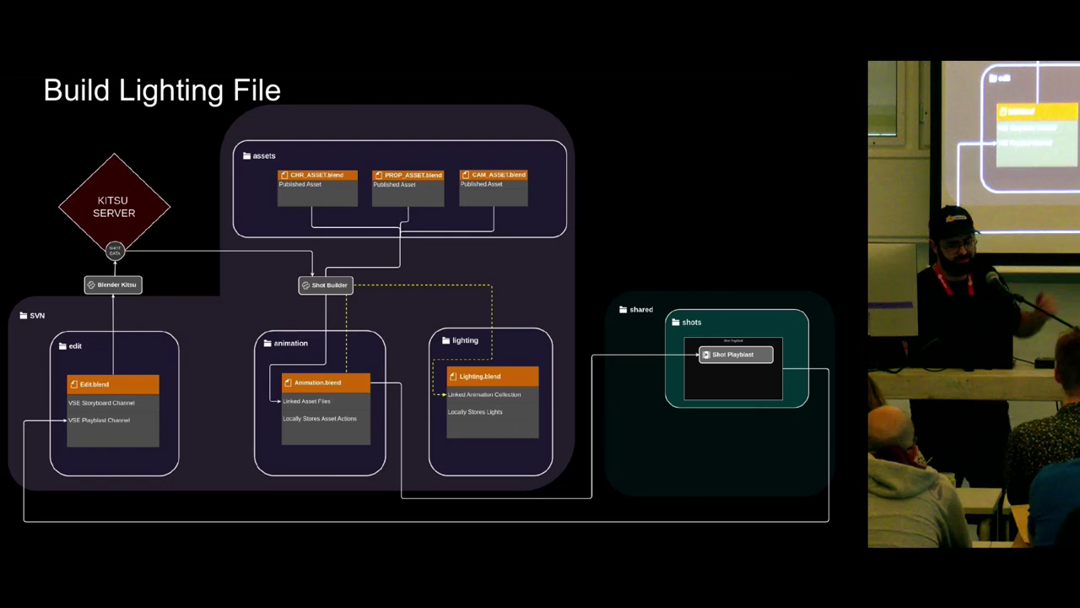
key(alt+Tab)
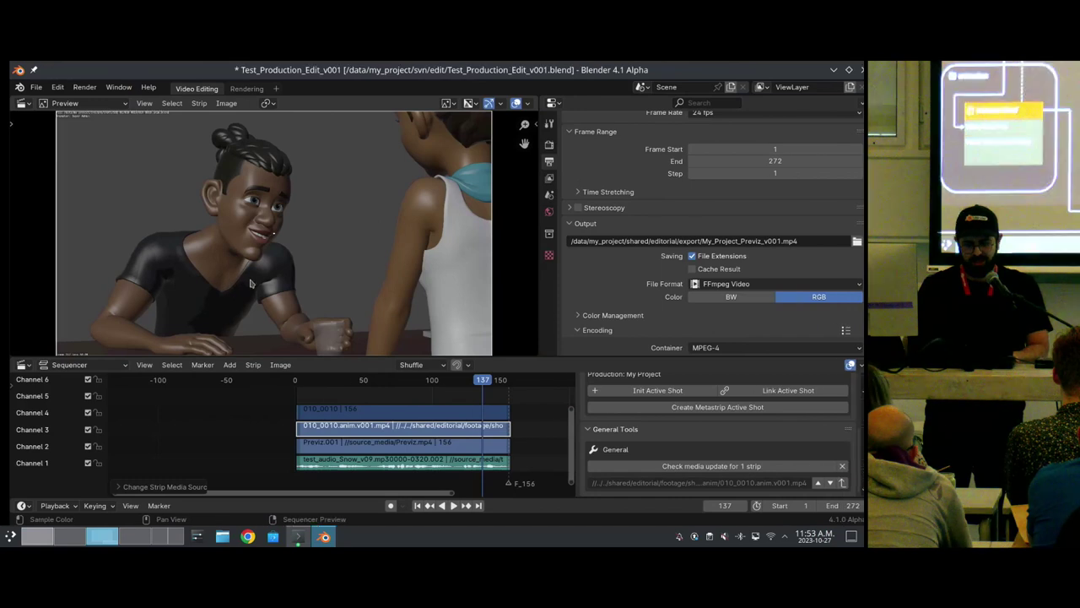
Save the edit file and create a new General file.
click(26, 87)
mouse_move(44, 100)
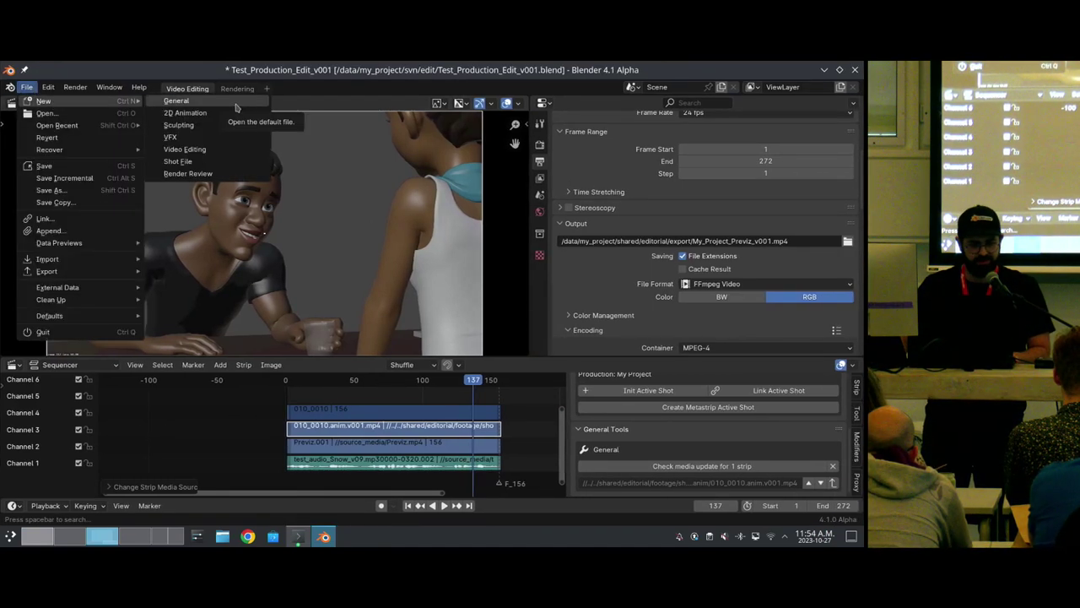
key(ctrl+s)
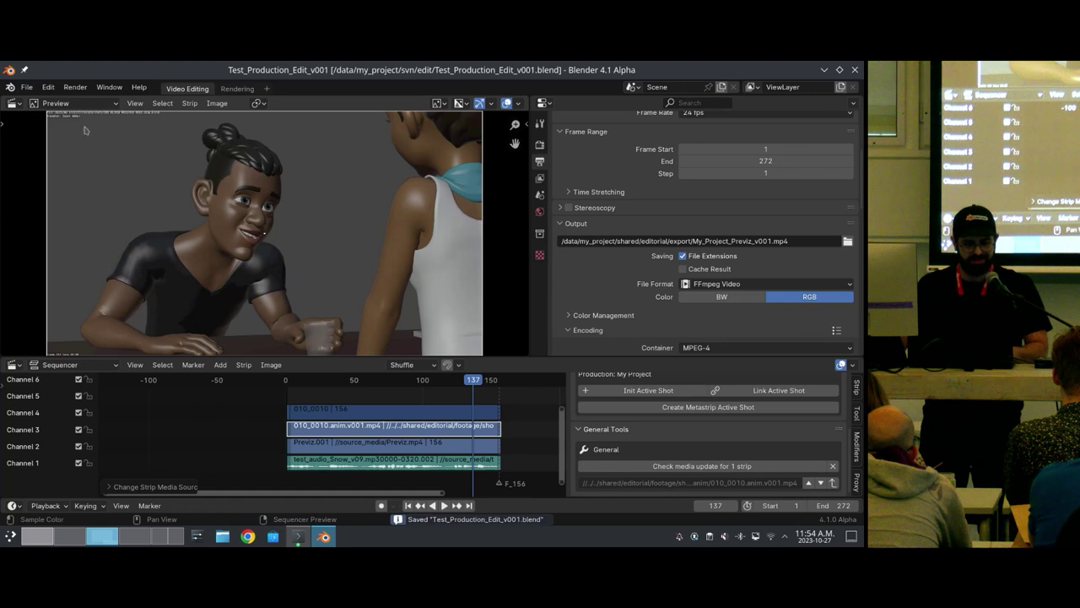
click(26, 86)
mouse_move(44, 101)
click(199, 102)
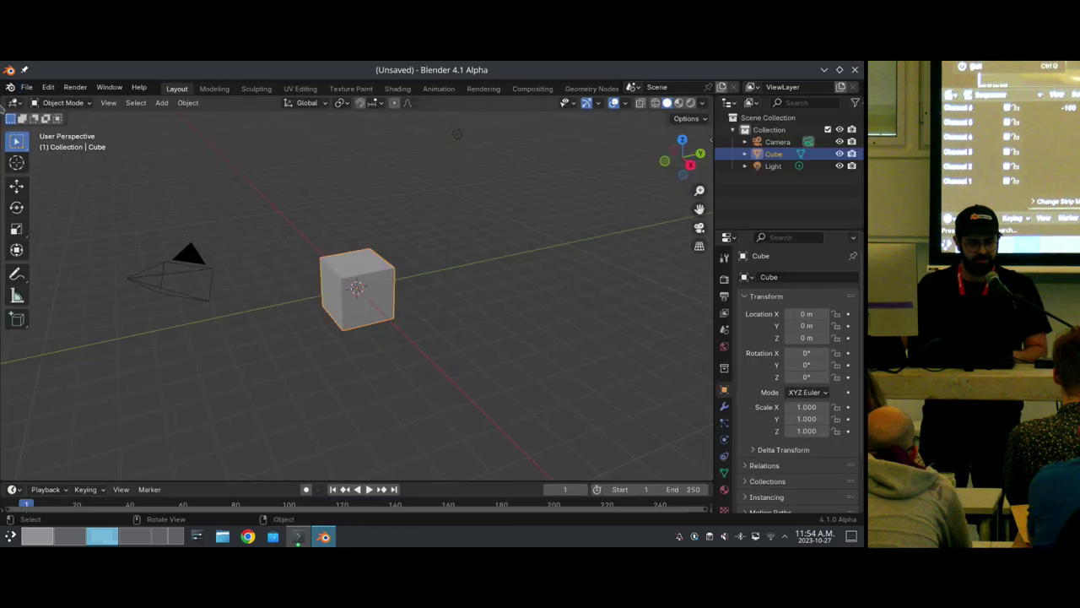
Build a new shot file for SEQ_01, shot 010_0010, with the lighting task and saving after building.
click(26, 87)
mouse_move(47, 100)
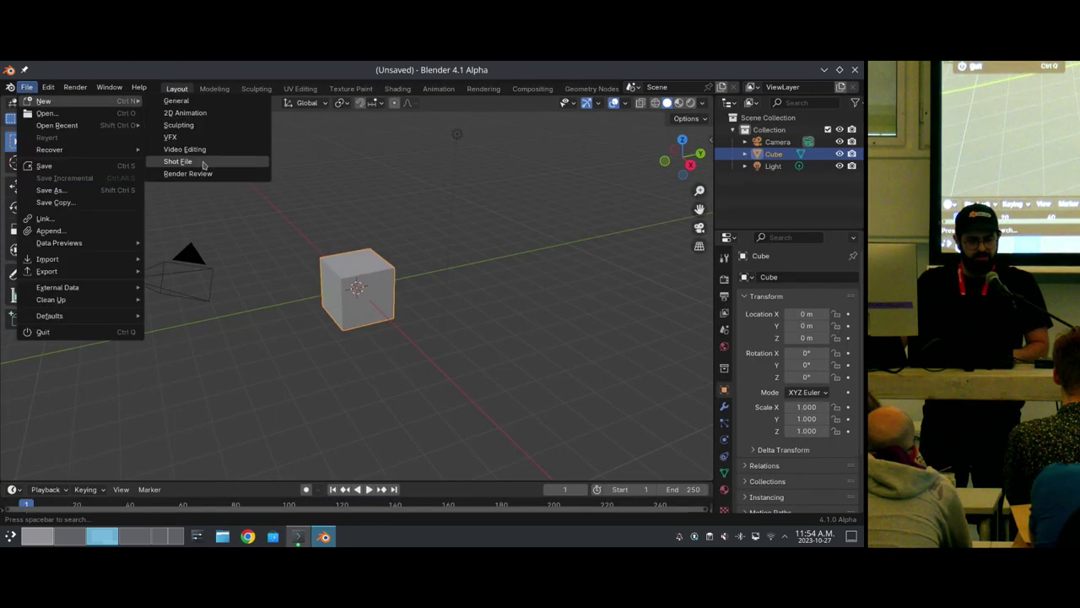
click(204, 162)
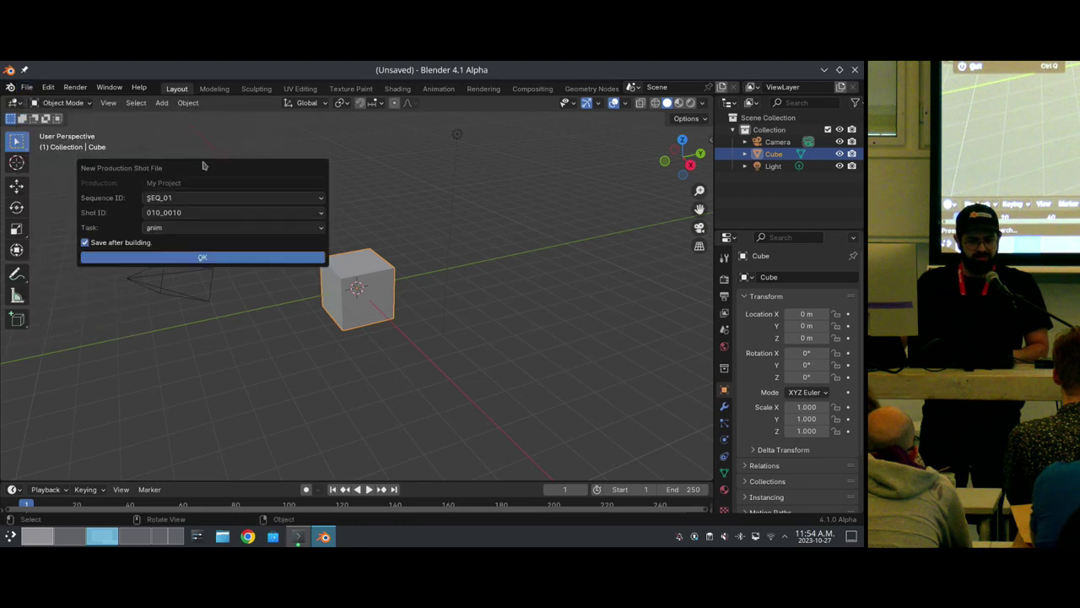
click(164, 232)
click(164, 254)
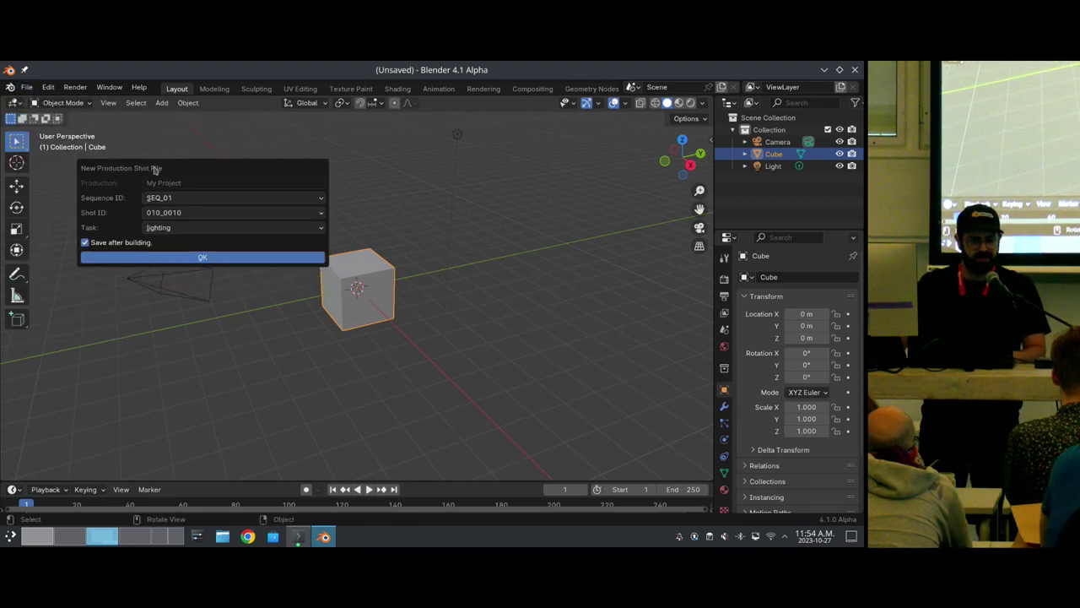
drag(154, 169, 193, 127)
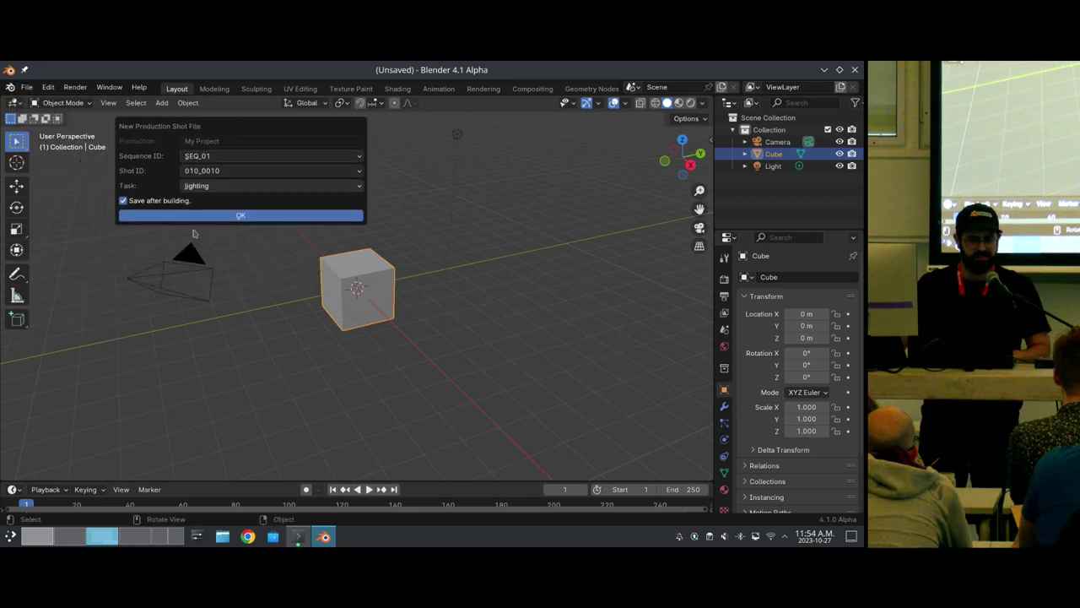
click(256, 217)
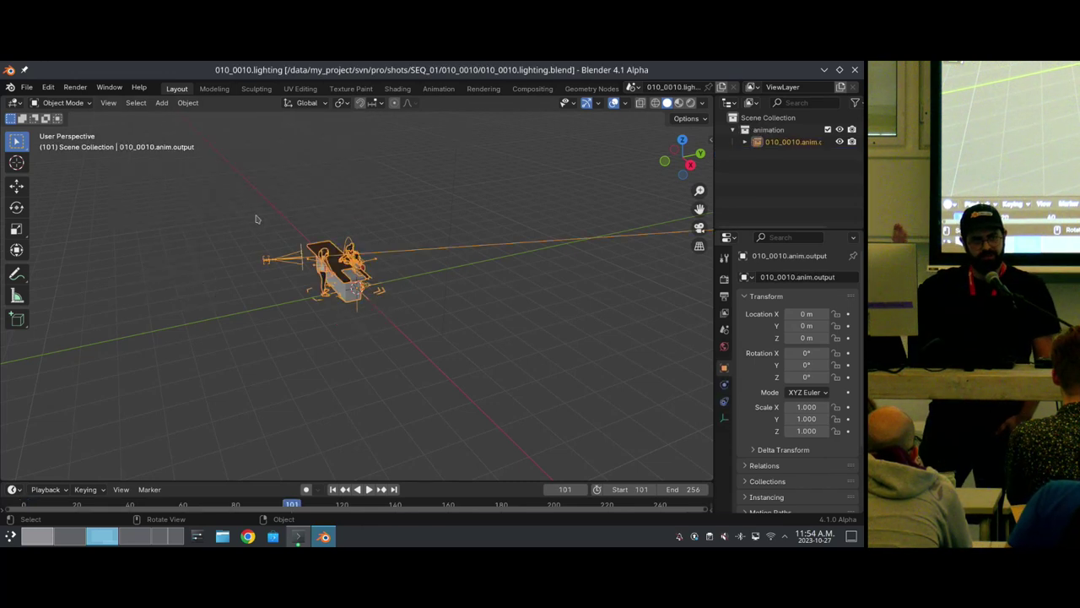
scroll(286, 200, up, 5)
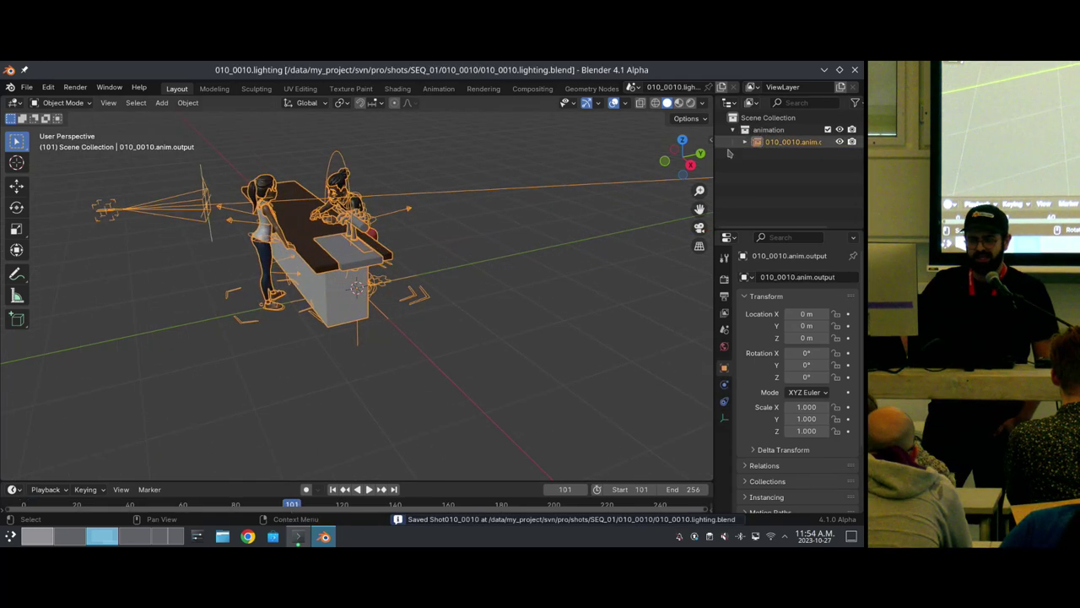
Play the linked animation in the lighting file from a close view behind the standing character, with viewport overlays temporarily hidden.
drag(716, 152, 701, 173)
middle_drag(278, 236, 321, 492)
scroll(512, 244, up, 6)
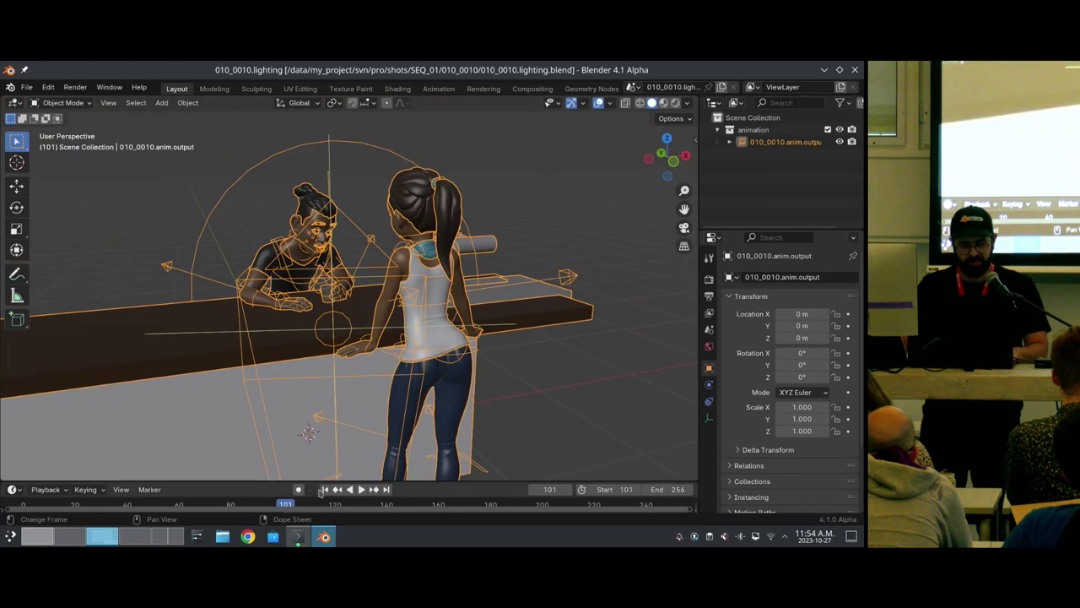
key(space)
click(599, 102)
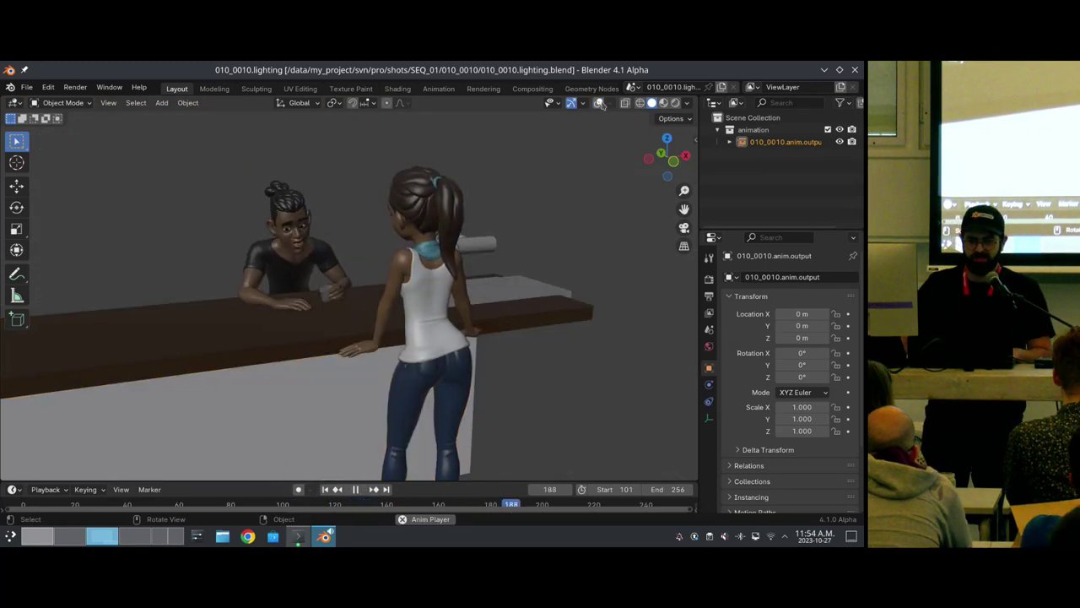
key(space)
click(598, 102)
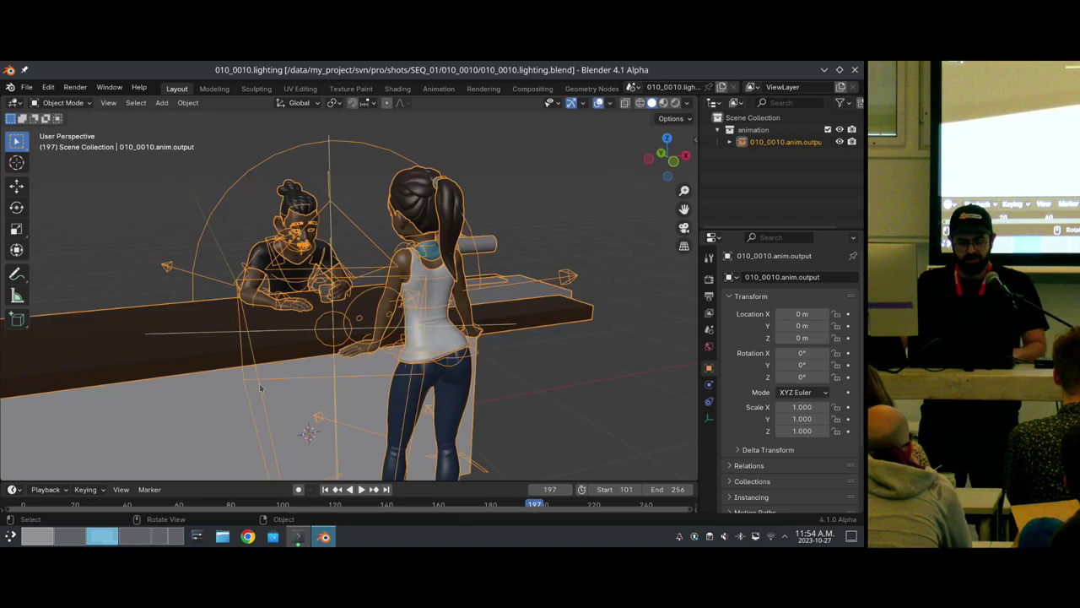
Switch to the Konsole terminal in the BCON 2023 Scripts folder and run ./lighting_update.sh.
mouse_move(298, 537)
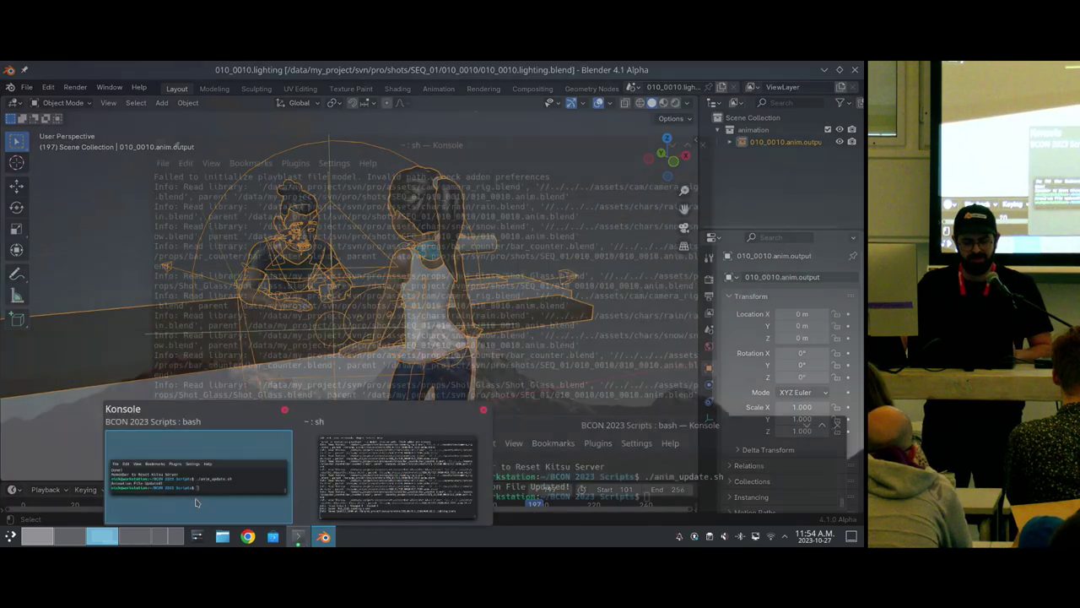
click(195, 503)
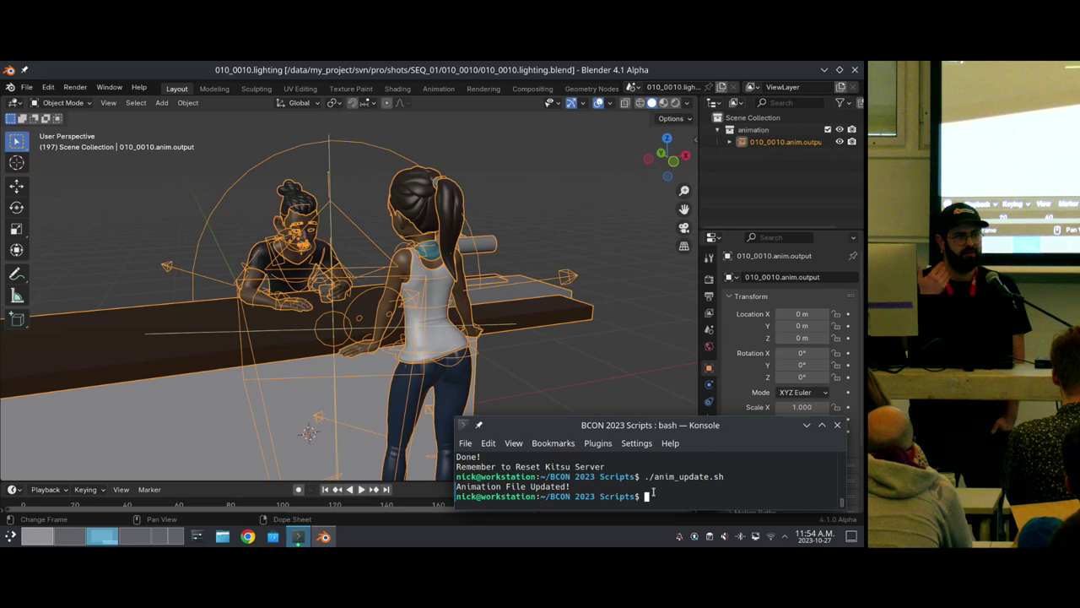
text(./lighting_update.sh)
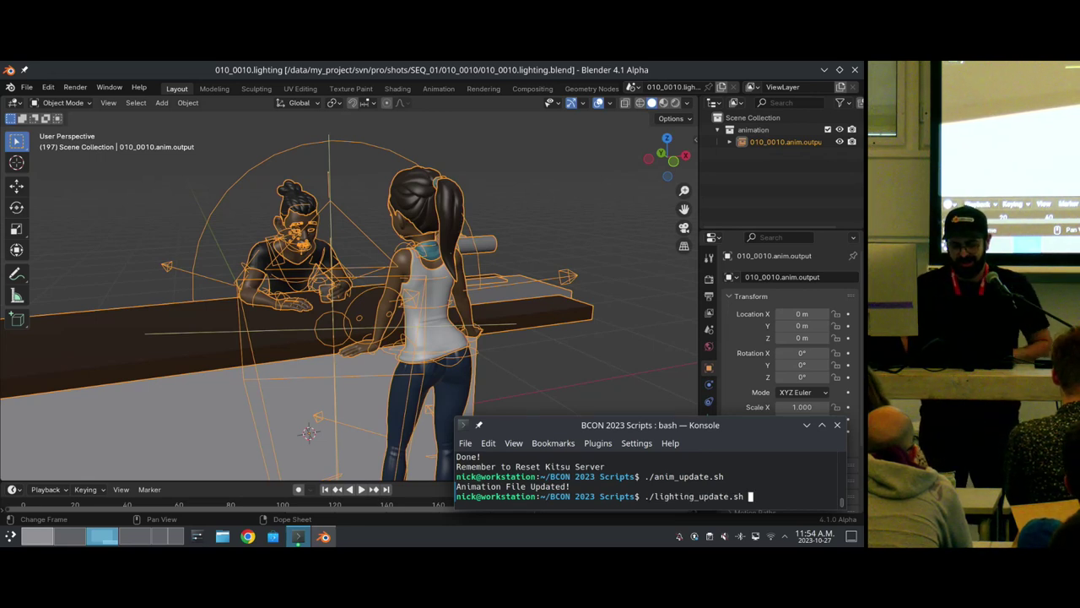
key(Return)
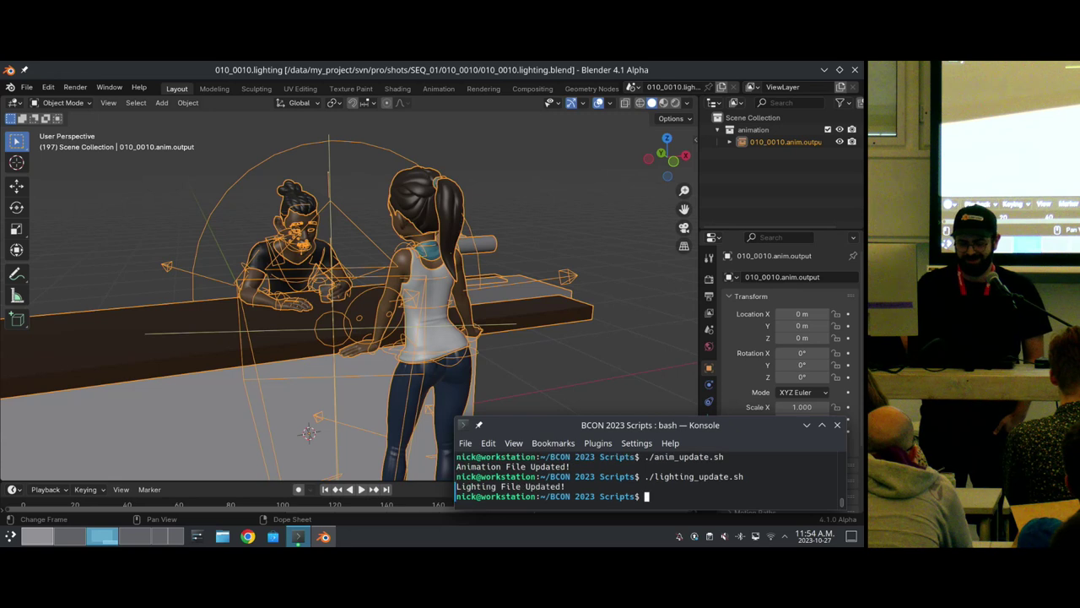
Return to Blender and revert 010_0010.lighting.blend to its saved version on disk.
click(491, 71)
click(27, 87)
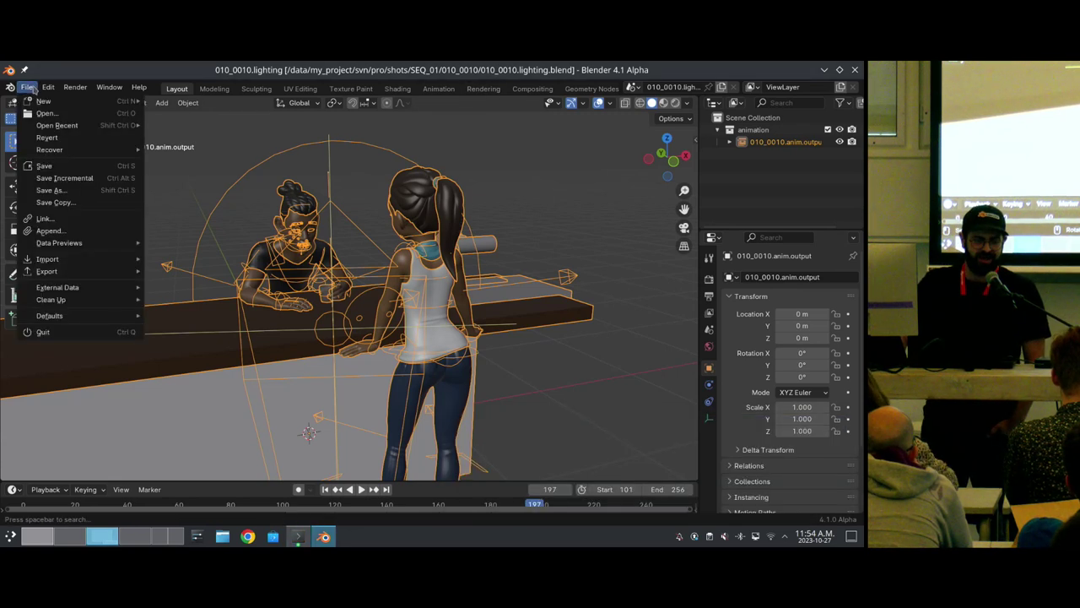
click(83, 135)
click(83, 136)
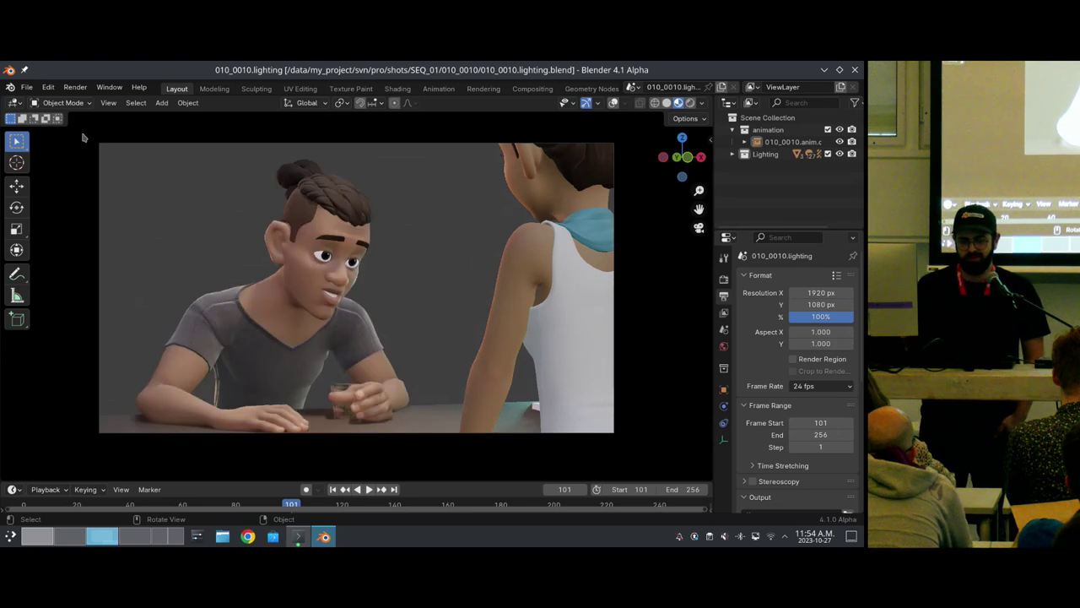
Toggle Scene Lights in the viewport shading settings to compare the shot with and without its lighting.
click(703, 103)
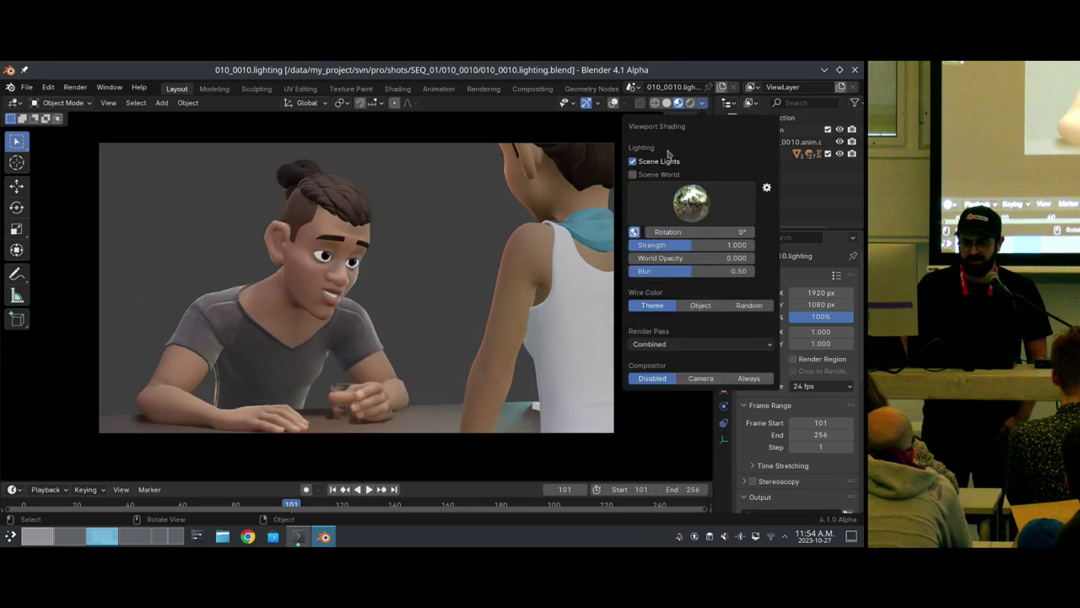
click(657, 164)
click(656, 164)
click(657, 163)
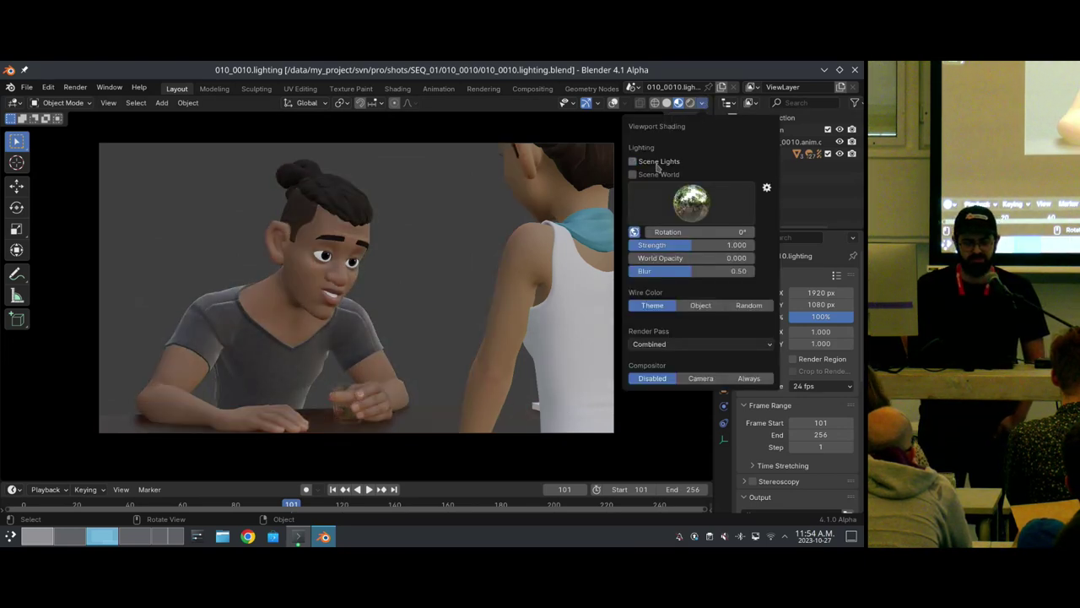
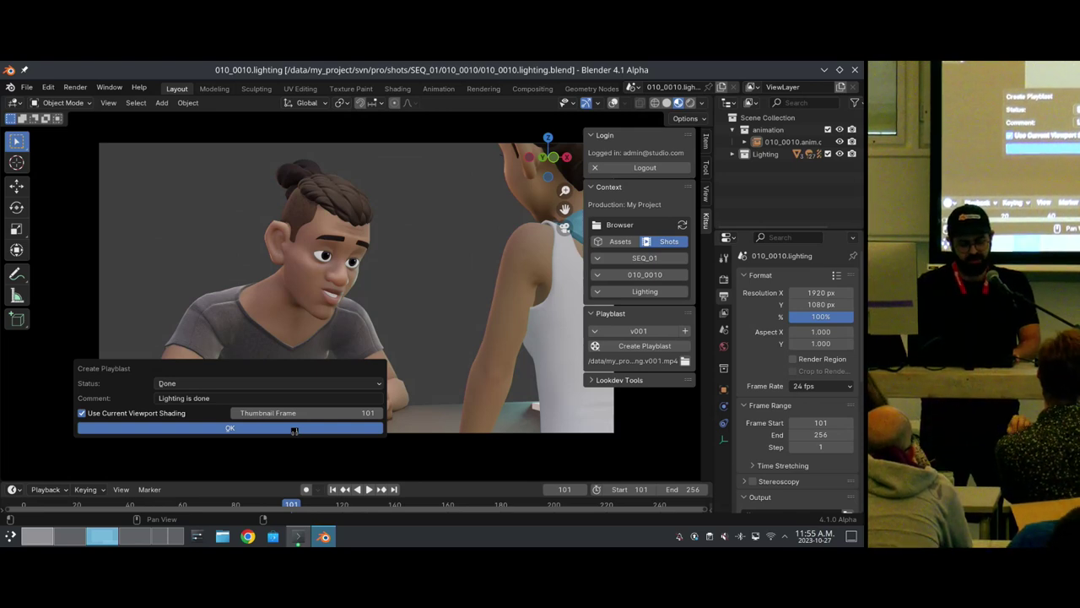
Check the shot's task statuses in Kitsu and create the v001 lighting playblast with status Done, comment "Lighting is done" and current viewport shading.
key(super+ctrl+Left)
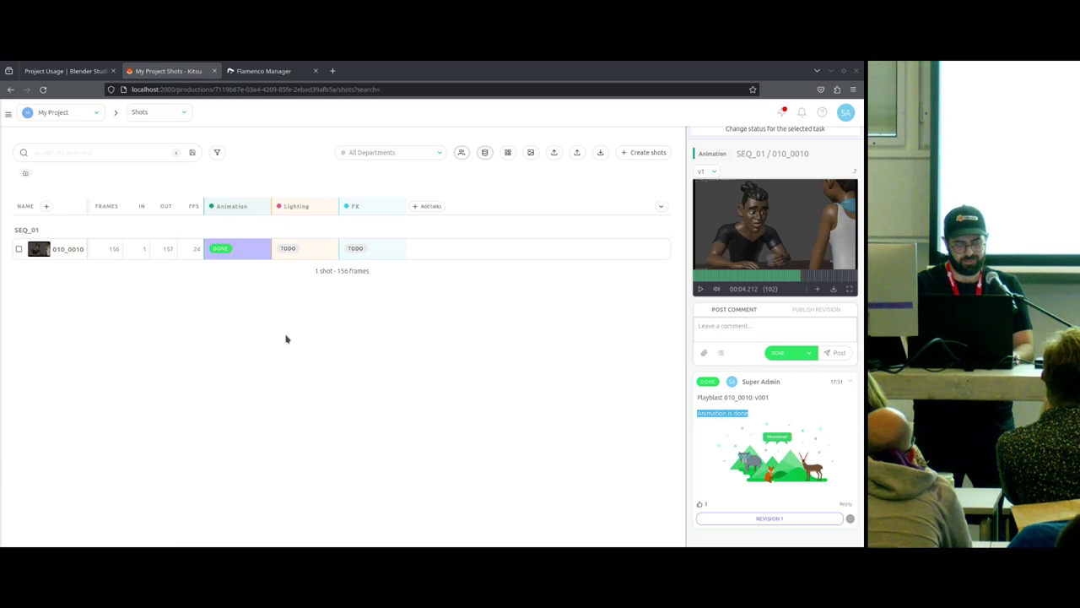
key(super+ctrl+Right)
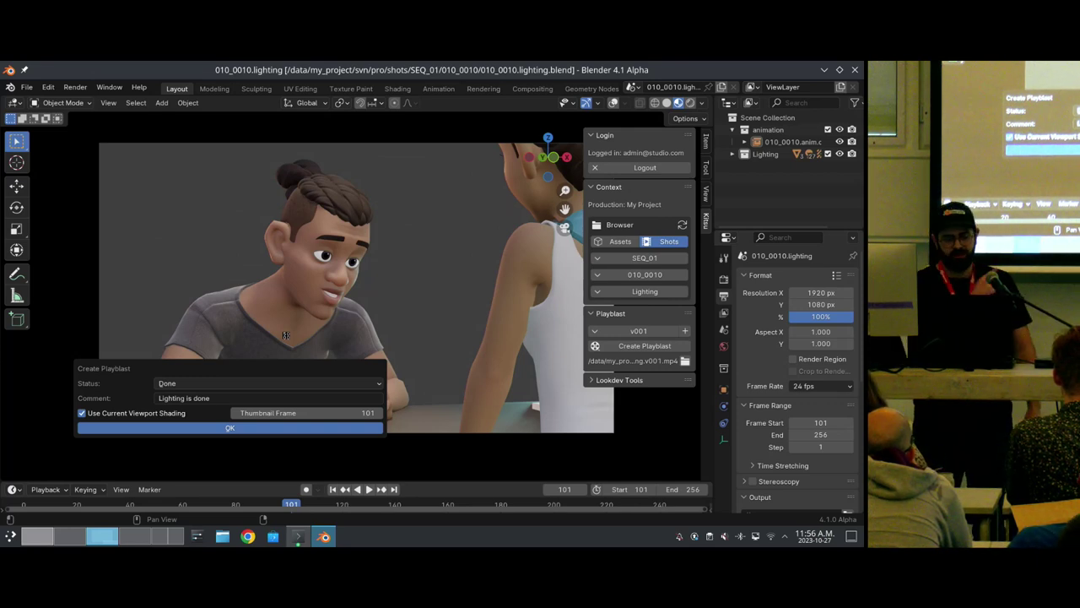
key(Return)
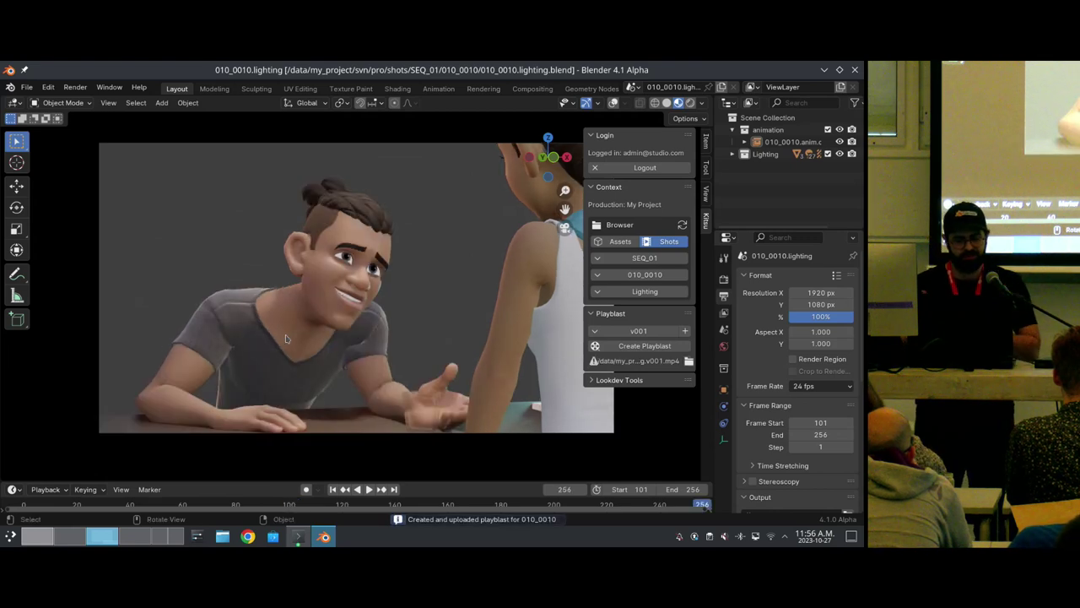
Switch to Kitsu, reload the shots page and scrub through the Lighting playblast of shot 010_0010.
key(ctrl+super+Left)
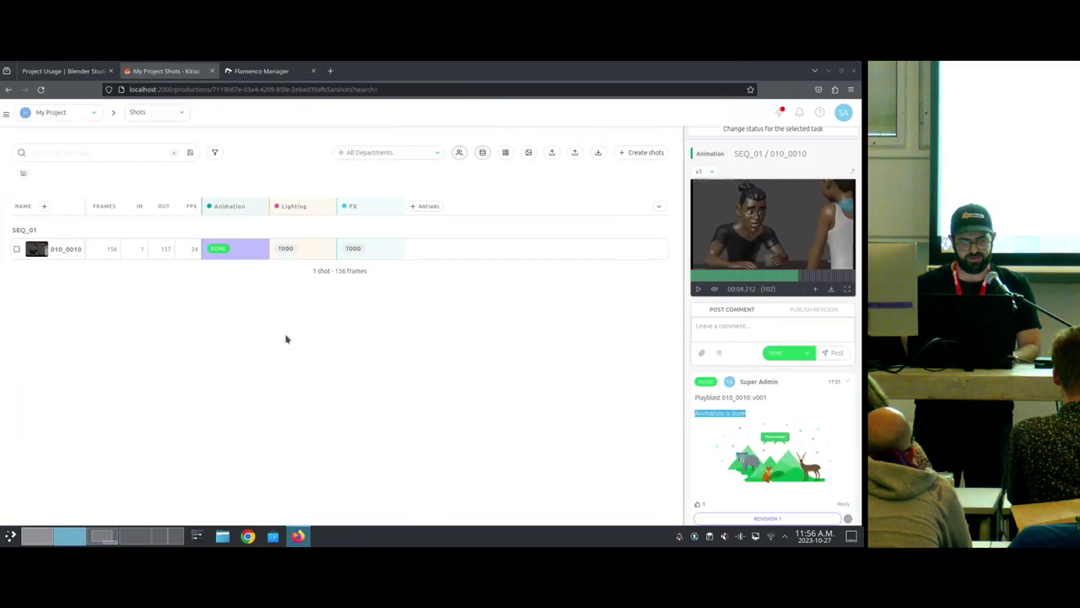
key(F5)
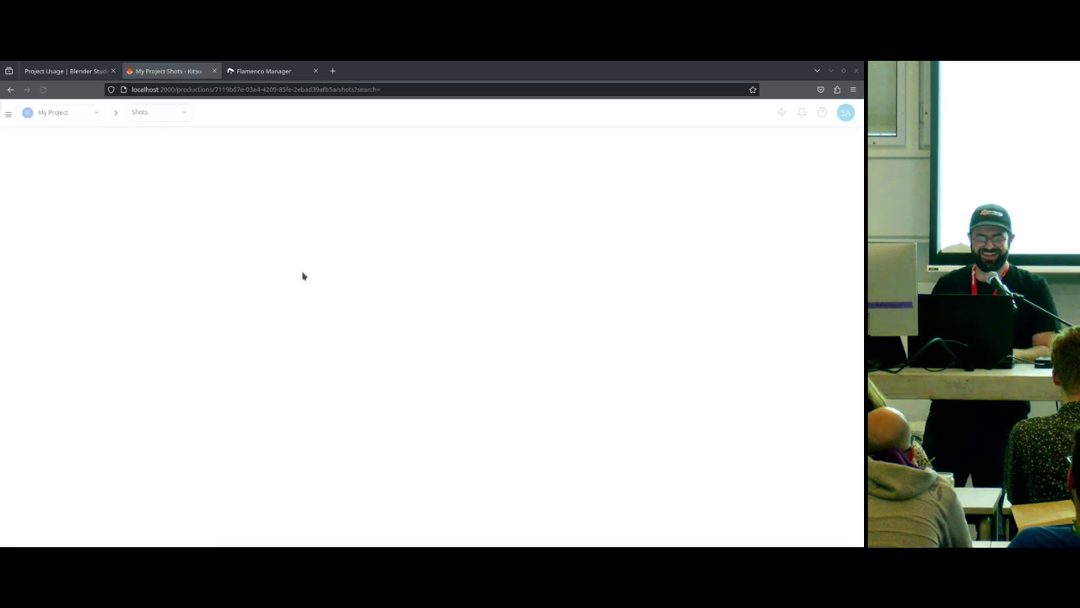
click(287, 249)
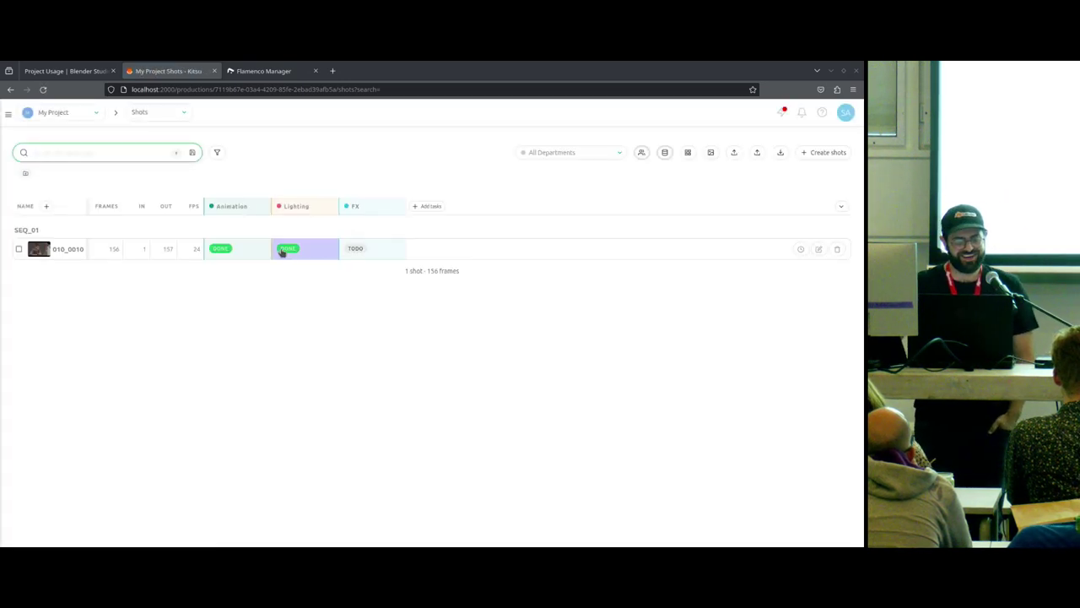
drag(726, 329, 798, 329)
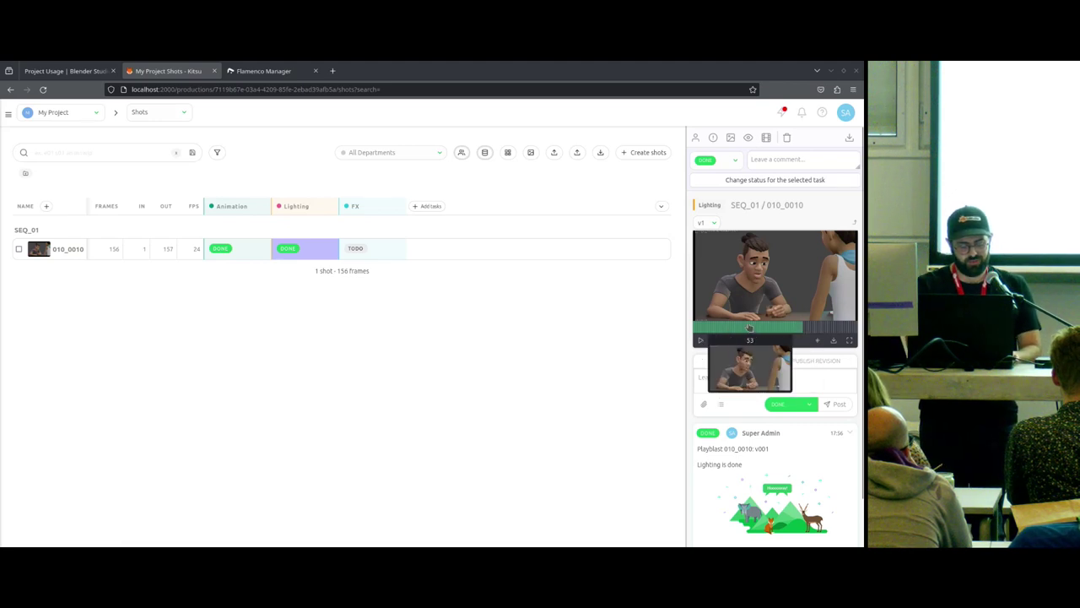
Return to Blender and open the recent edit file Test_Production_Edit_v001.blend.
key(alt+Tab)
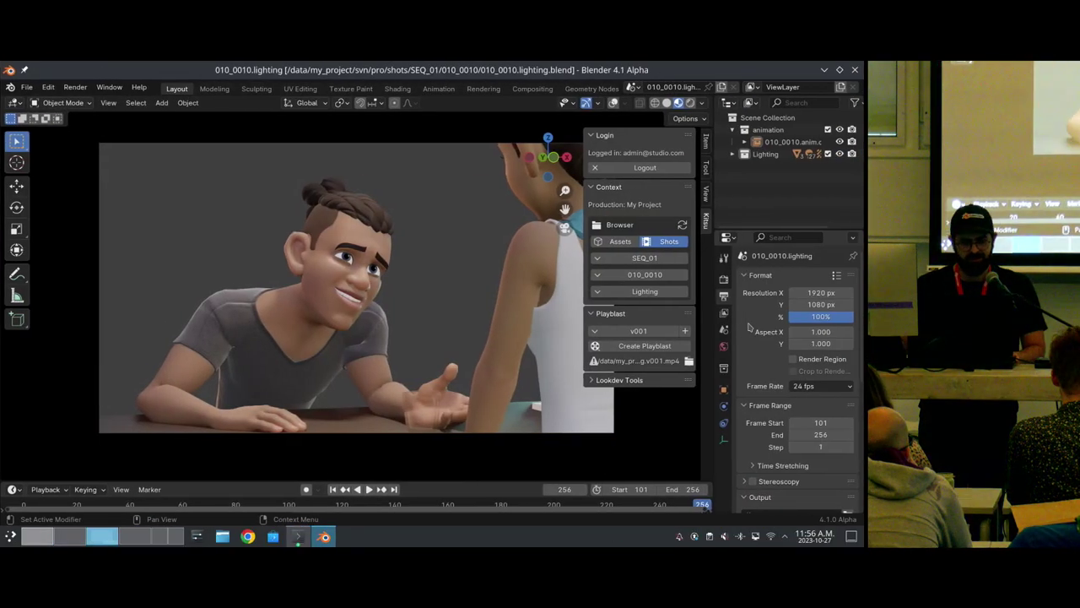
click(33, 89)
mouse_move(72, 126)
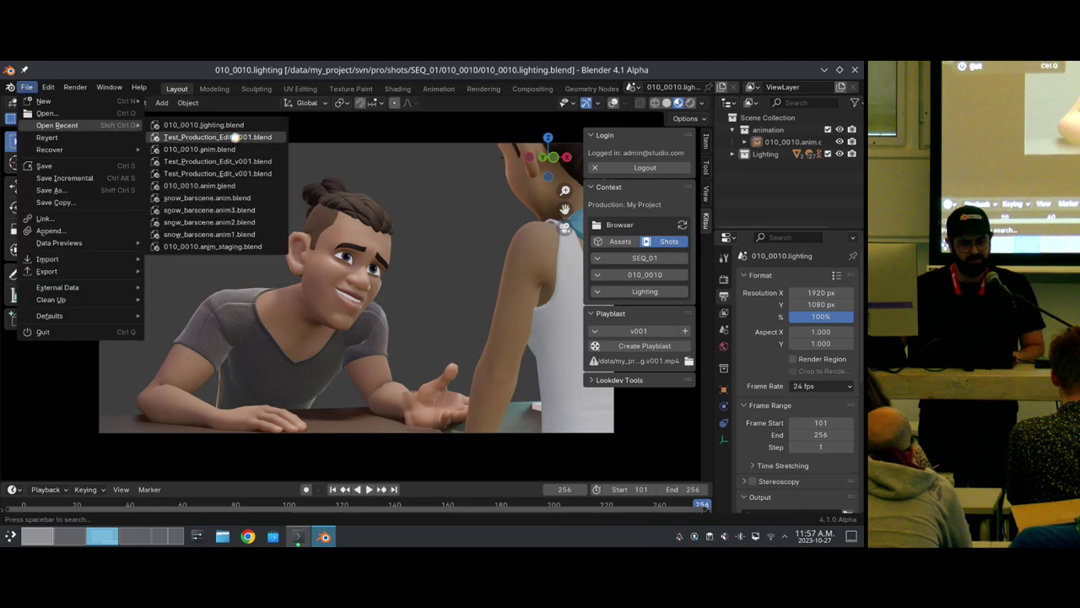
click(236, 137)
key(alt+Tab)
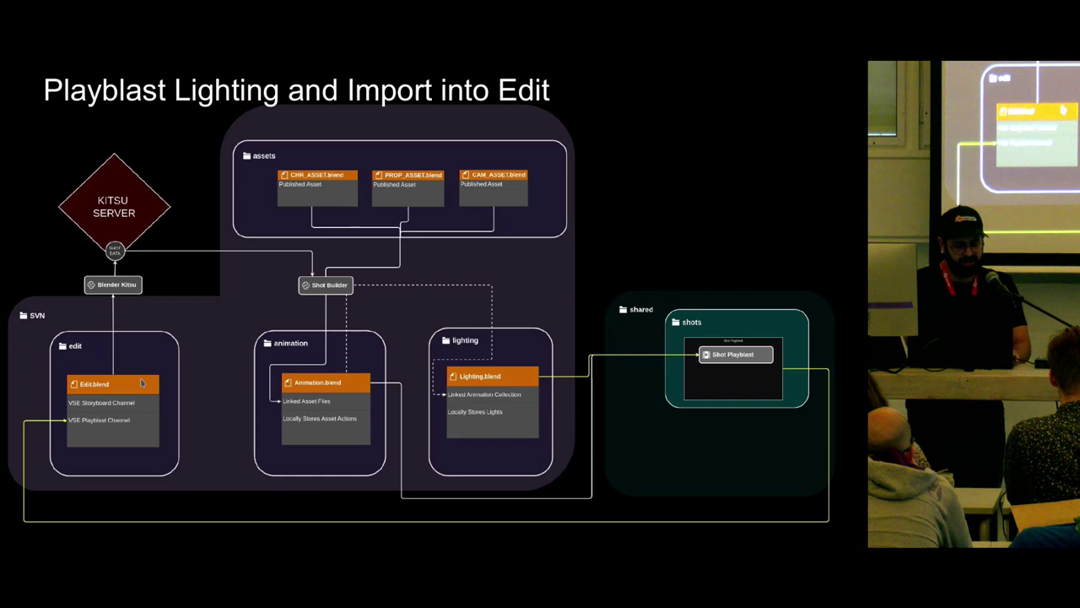
key(alt+Tab)
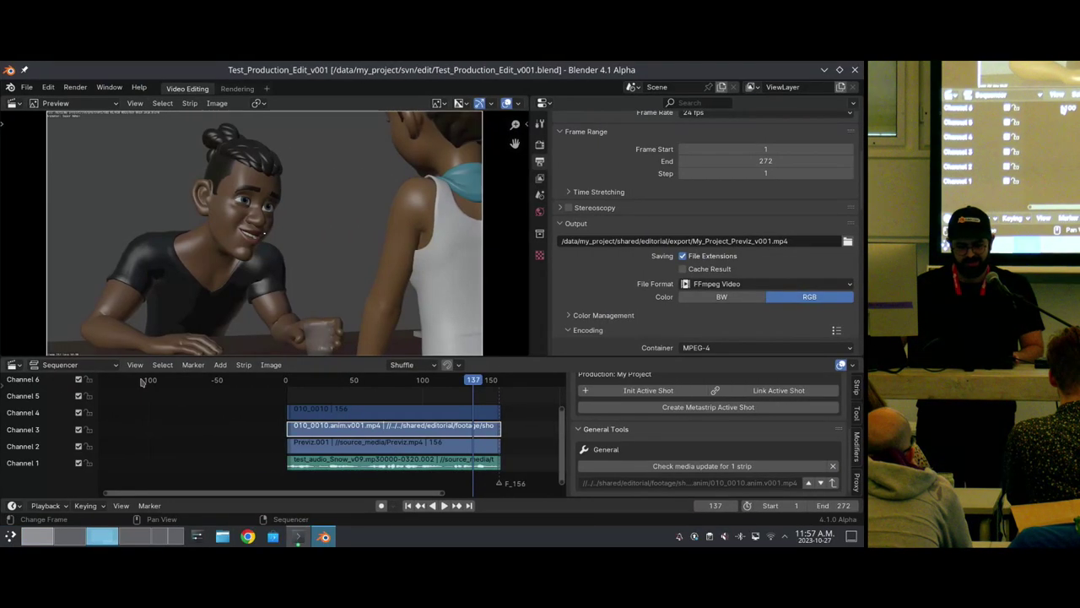
Move the 010_0010 shot strip up from channel 4 to channel 5 without shifting it in time.
click(338, 415)
key(g)
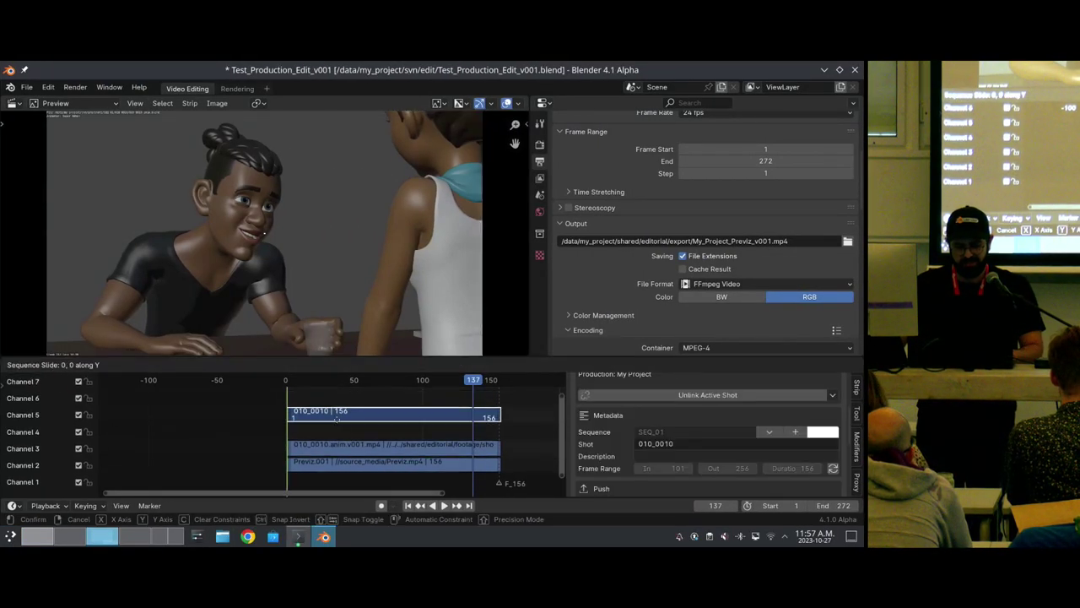
click(337, 419)
Add 010_0010.lighting.v001.mp4 from the 010_0010.lighting folder as a movie strip at frame 1, with Sound disabled.
click(288, 381)
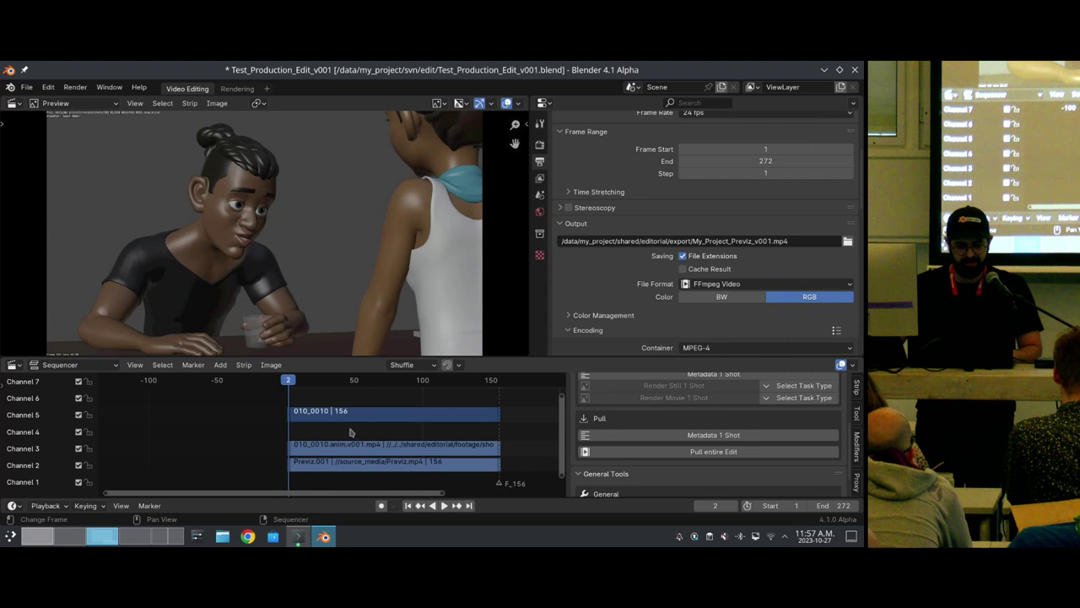
key(space)
drag(290, 384, 286, 385)
key(space)
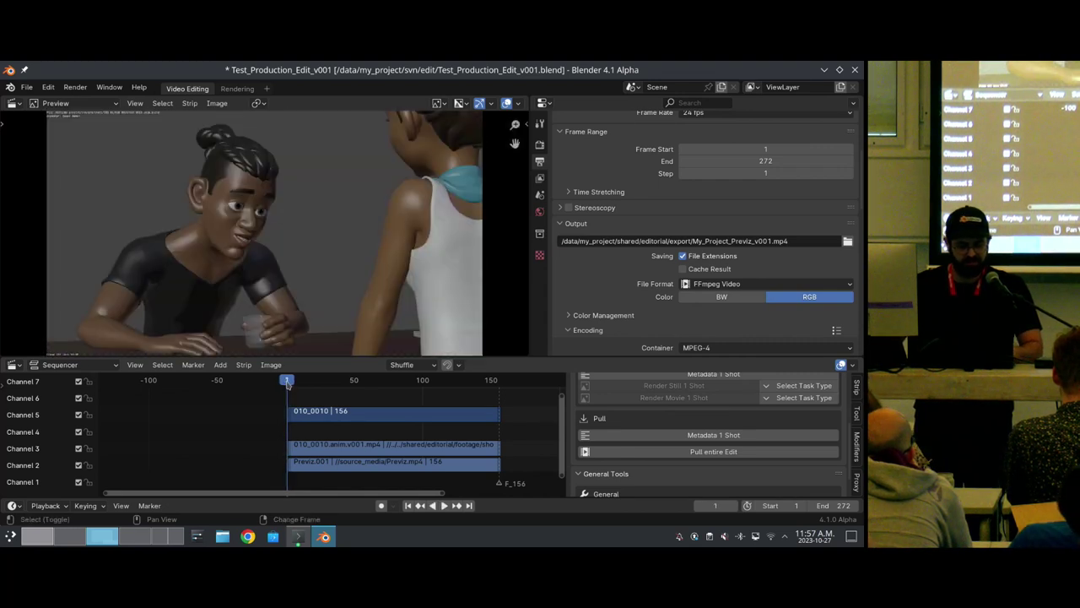
key(shift+a)
click(287, 383)
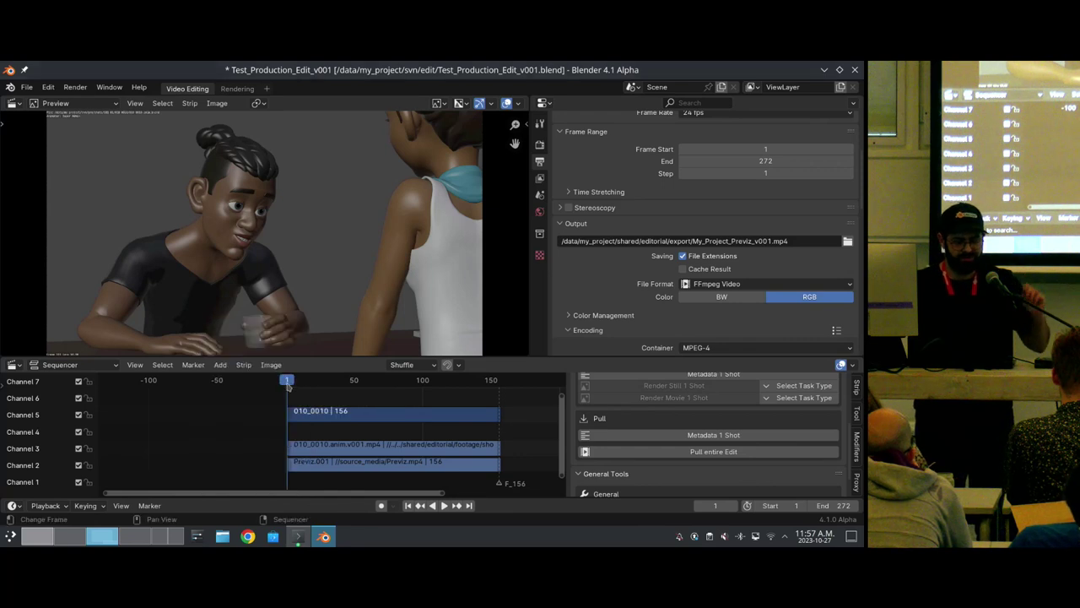
click(173, 437)
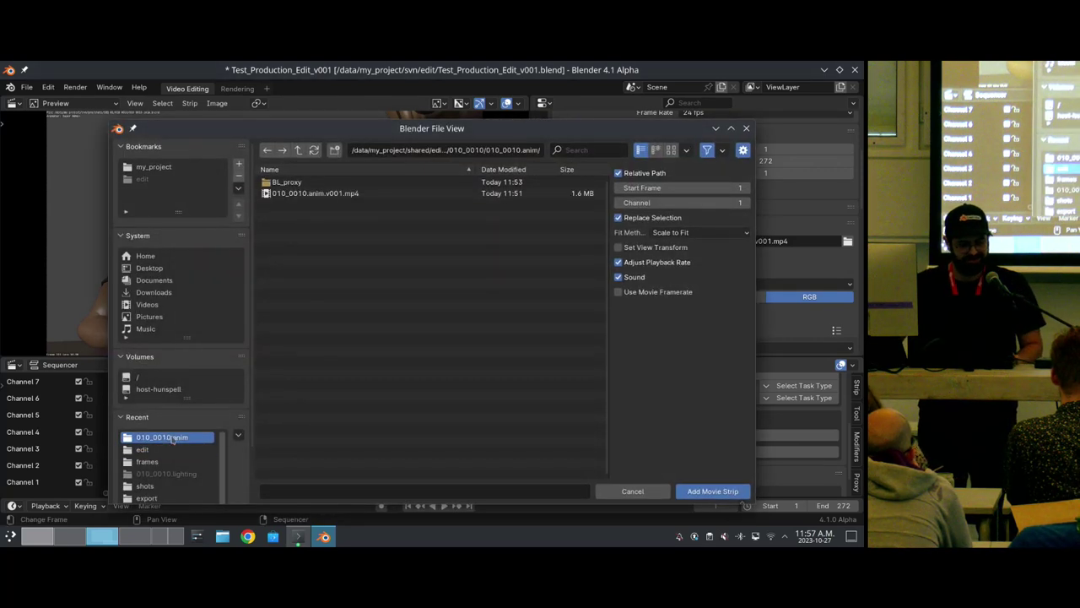
click(298, 150)
click(295, 193)
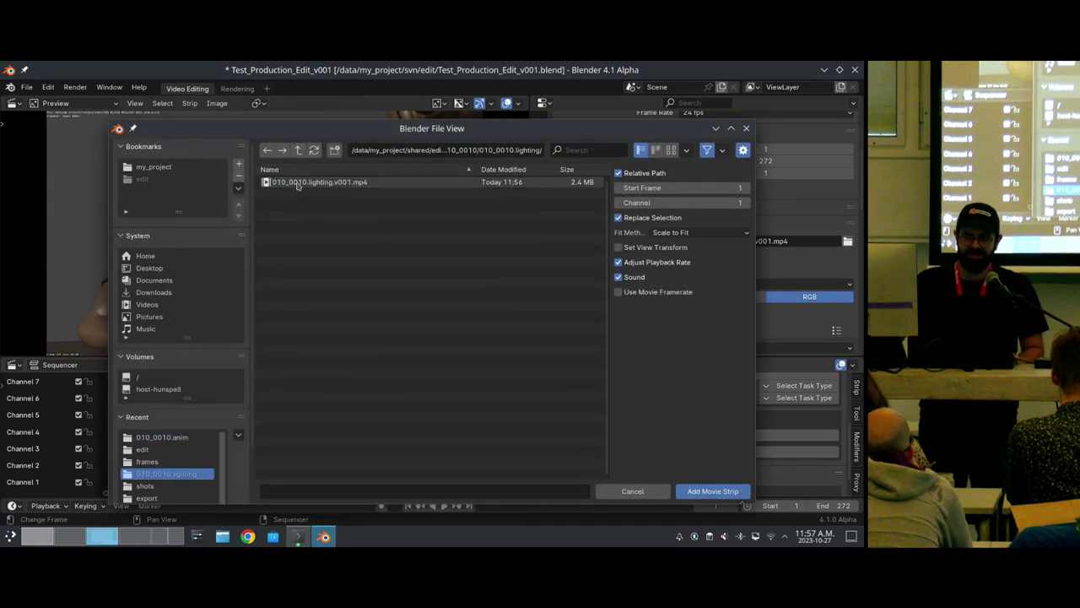
click(297, 184)
click(635, 278)
click(731, 491)
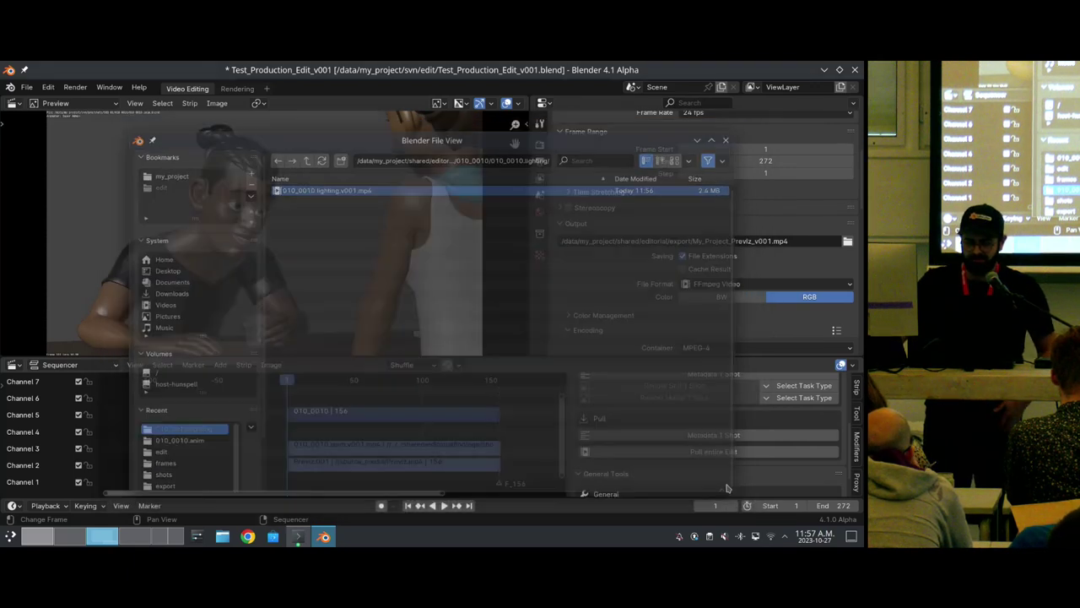
Scrub and play the edit to review the new lighting strip.
drag(308, 380, 347, 380)
key(space)
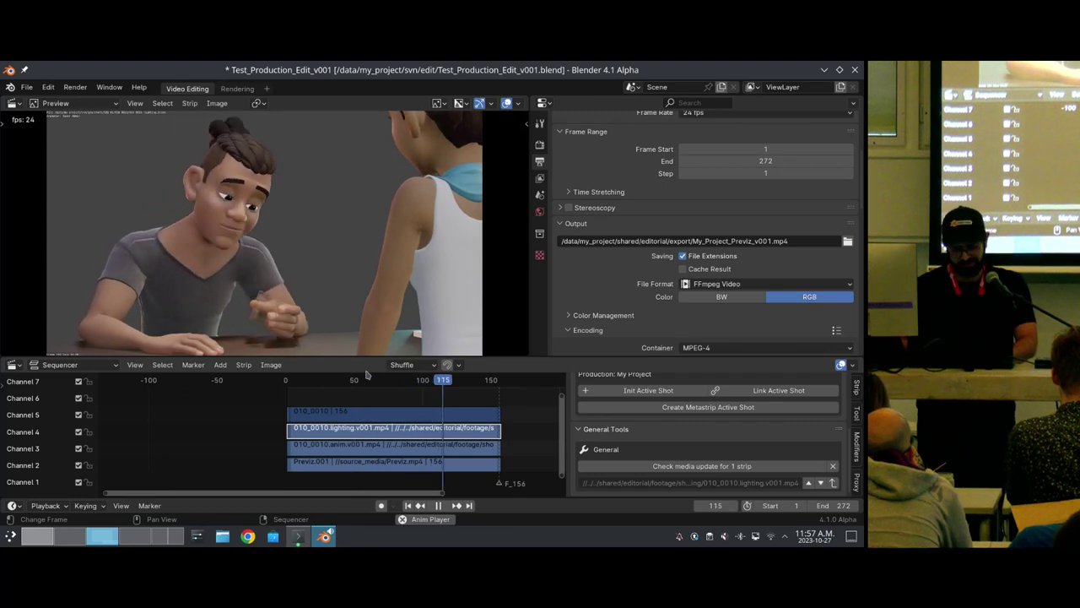
key(space)
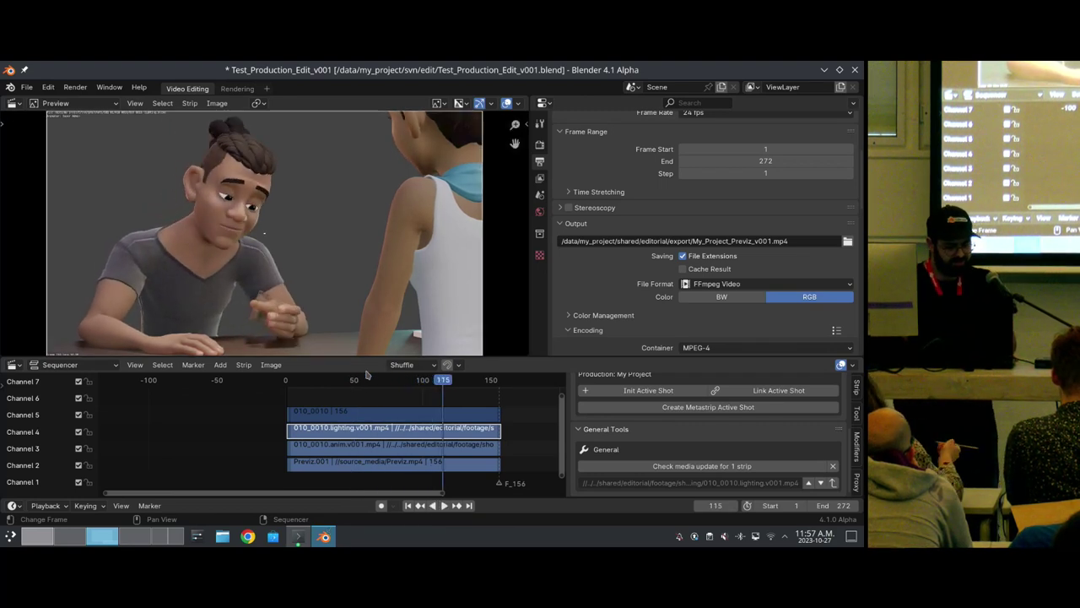
key(alt+Tab)
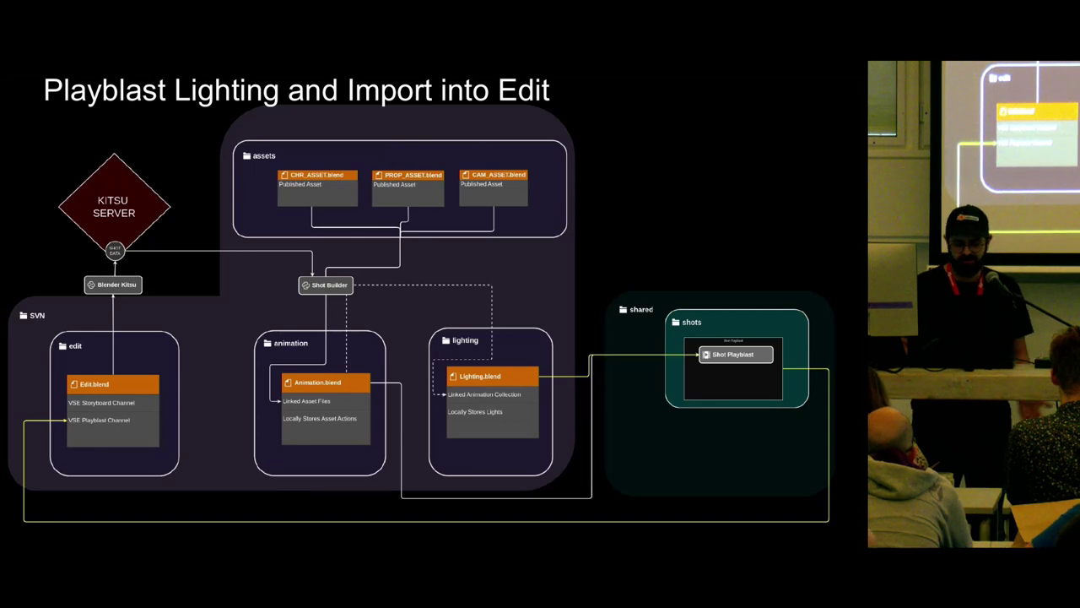
key(Right)
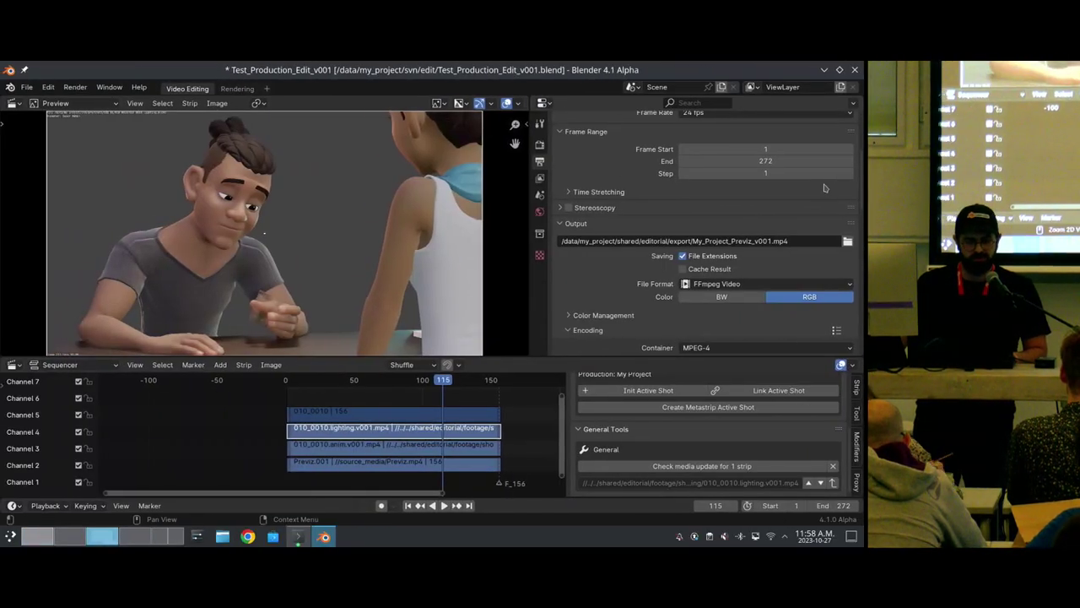
Open the recent file 010_0010.lighting.blend, resolving the unsaved-changes prompt for the edit file.
click(26, 87)
mouse_move(56, 125)
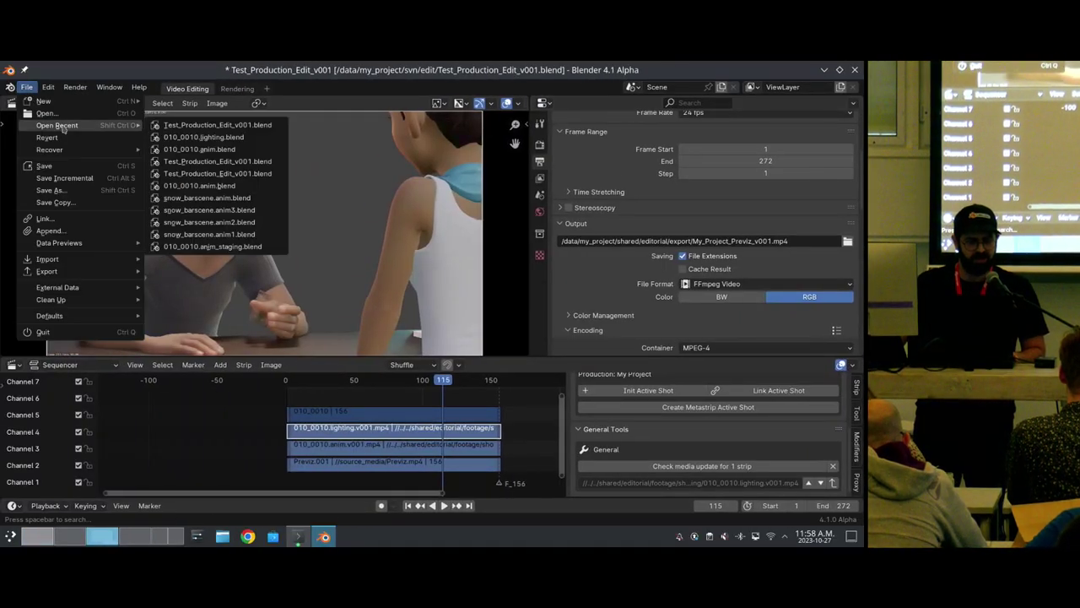
click(221, 140)
click(533, 322)
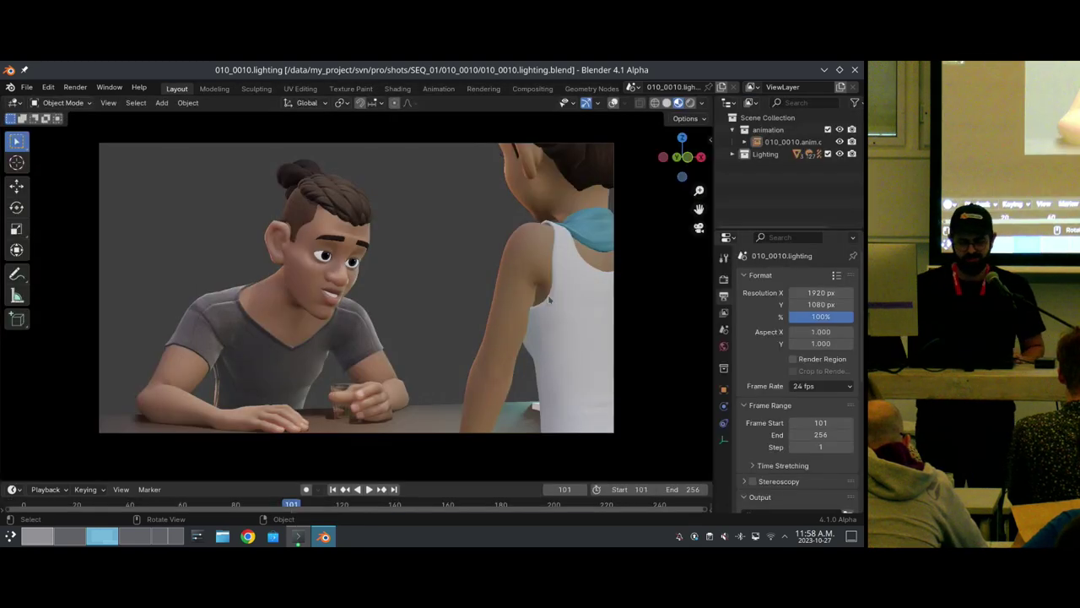
Widen the output properties, fetch the Flamenco 3 job types and choose Simple Blender Render.
scroll(717, 282, down, 10)
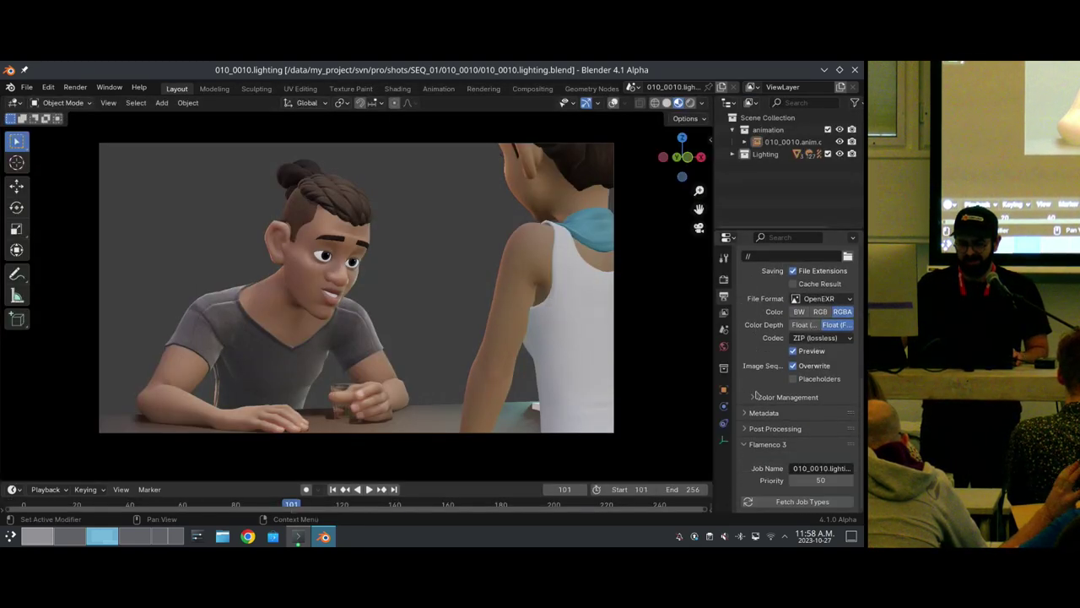
drag(718, 283, 624, 283)
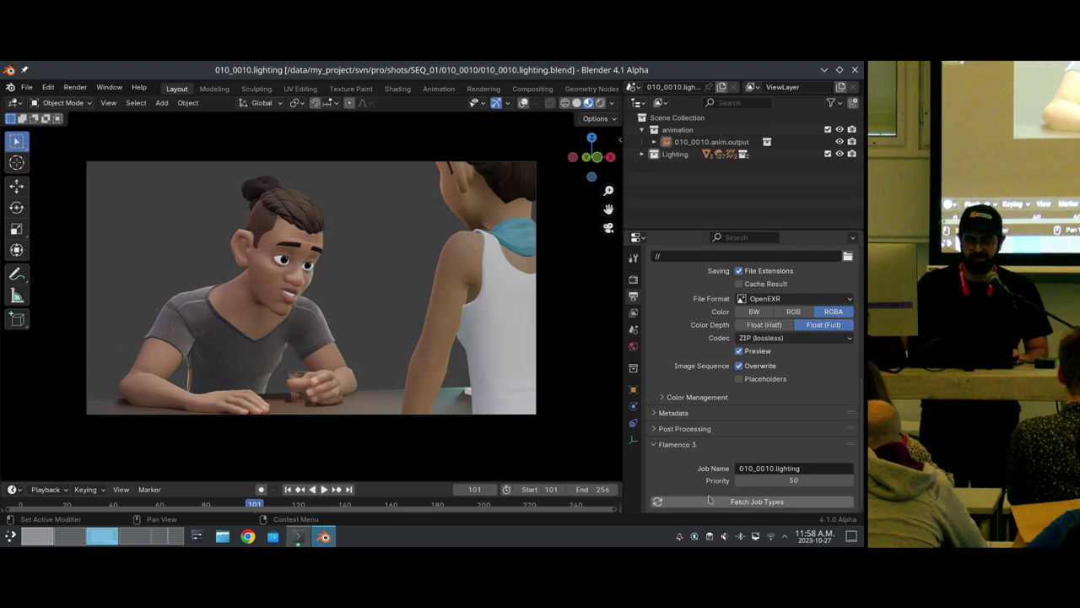
click(711, 504)
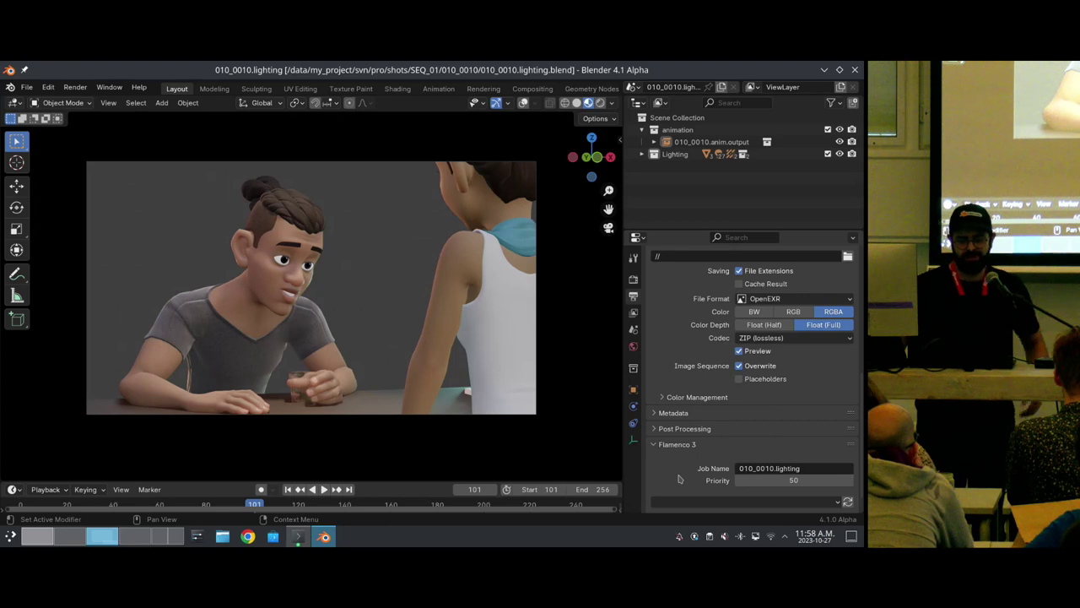
click(759, 502)
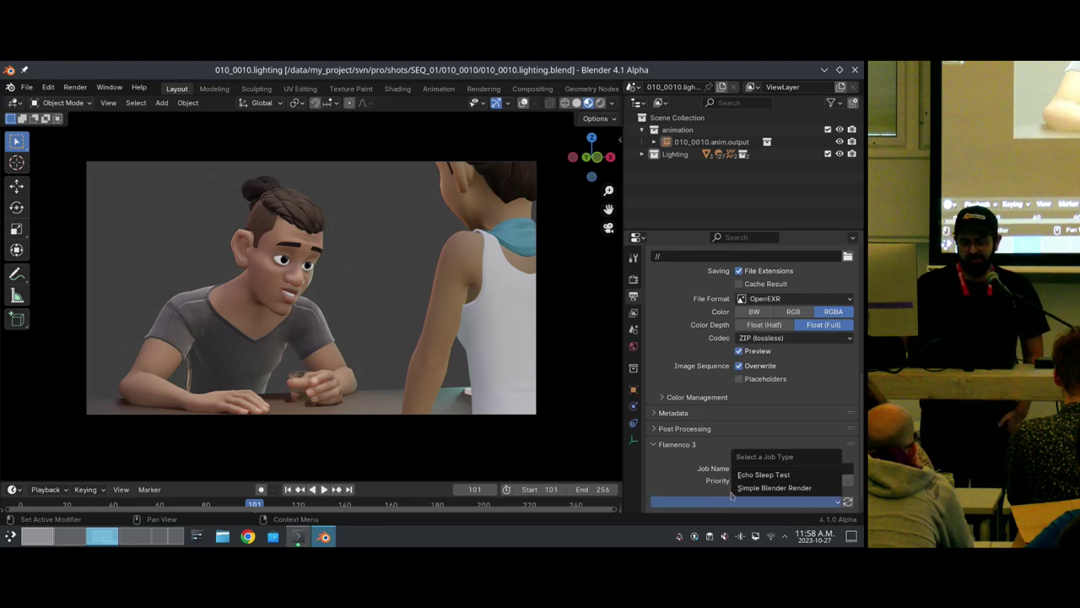
click(779, 489)
Set the Flamenco job's Render Output Root to the /data/my_project/render/ folder.
scroll(744, 417, down, 3)
scroll(745, 416, down, 1)
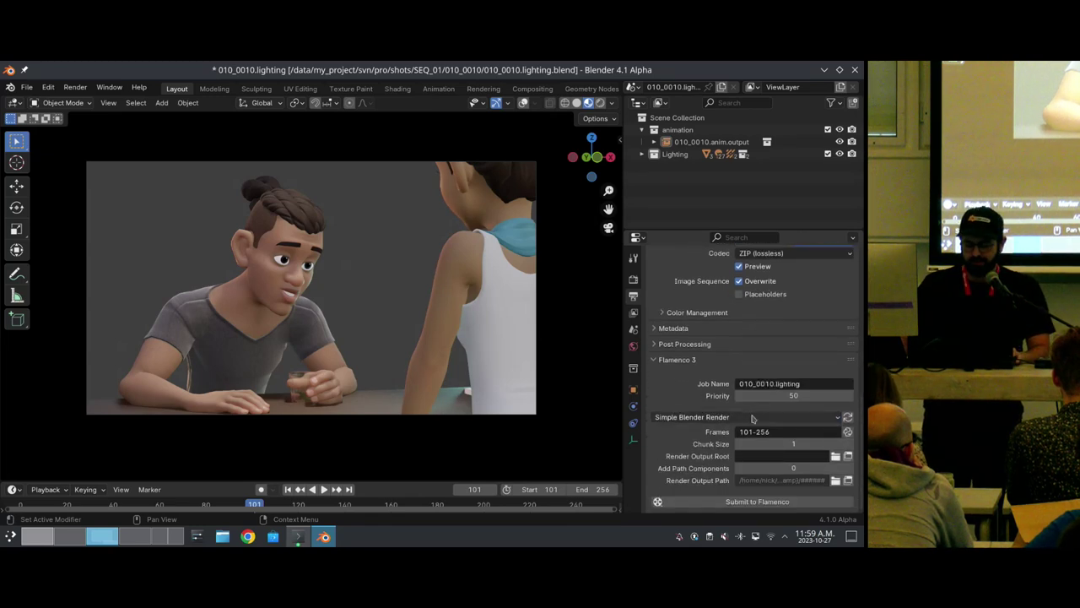
click(836, 457)
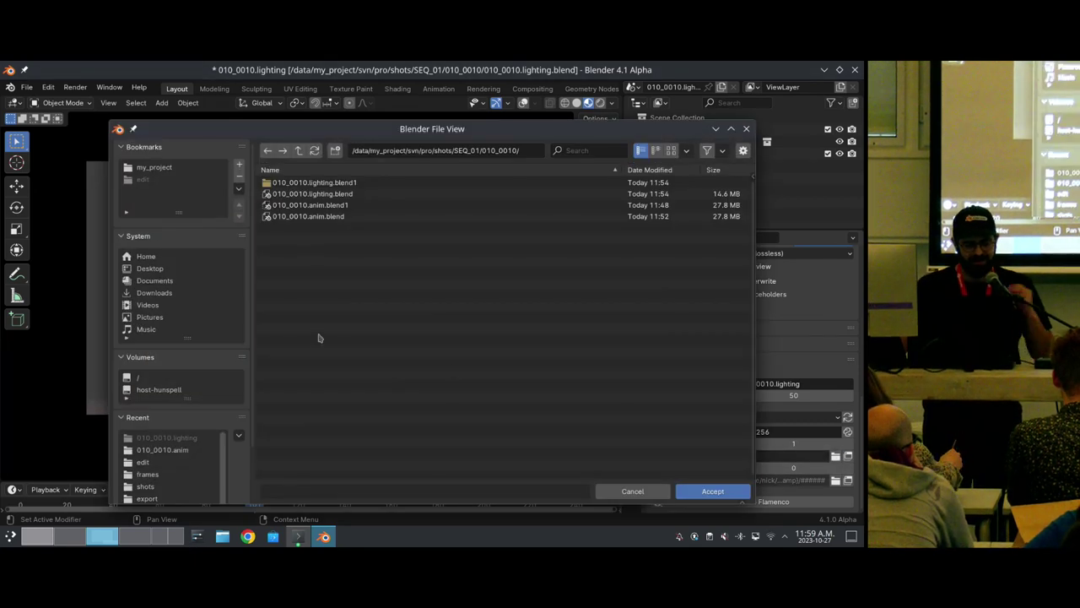
click(299, 150)
click(299, 150)
click(298, 150)
click(298, 150)
click(299, 150)
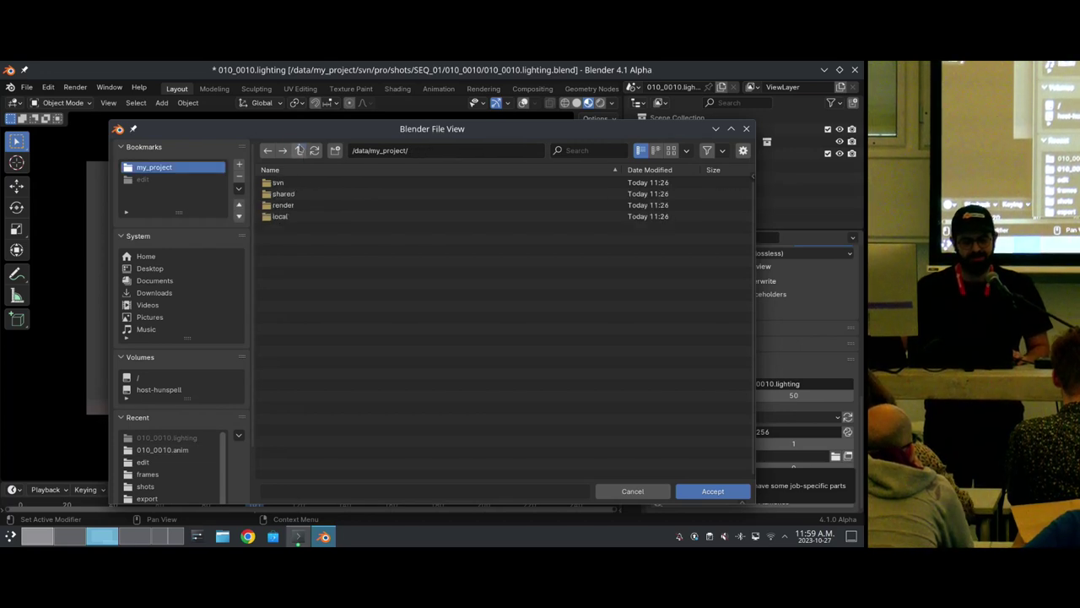
double_click(302, 206)
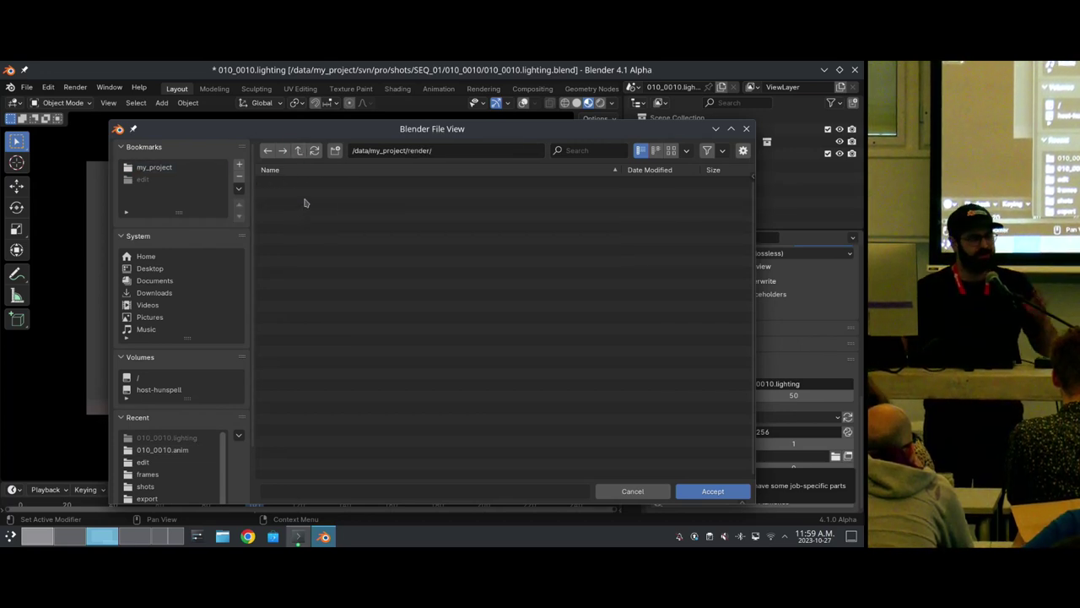
click(705, 491)
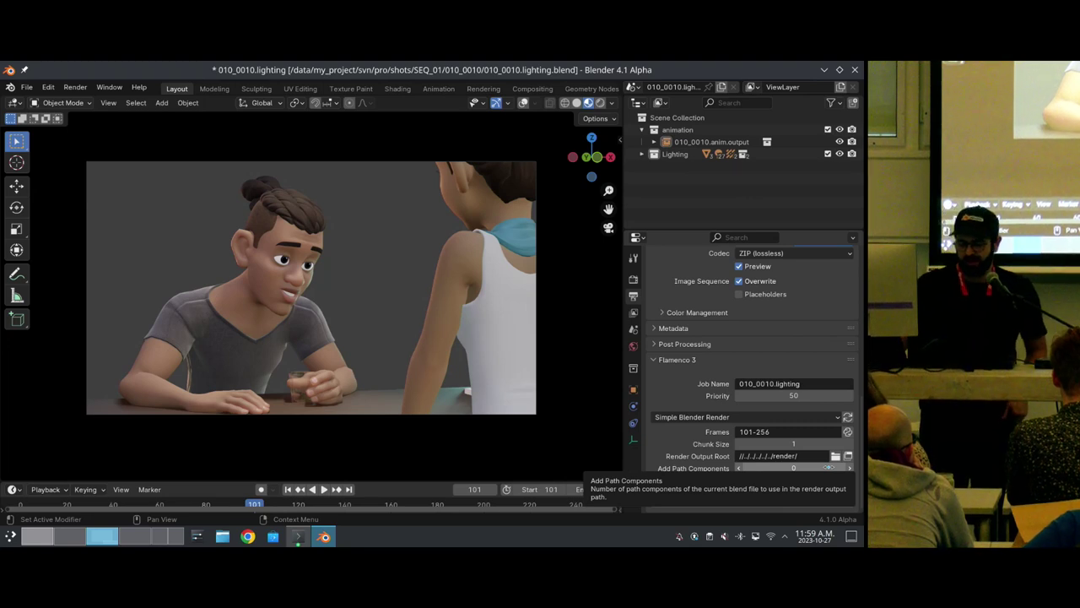
Set Add Path Components to 3 and submit the 010_0010.lighting render job to Flamenco.
click(850, 469)
click(850, 469)
click(850, 468)
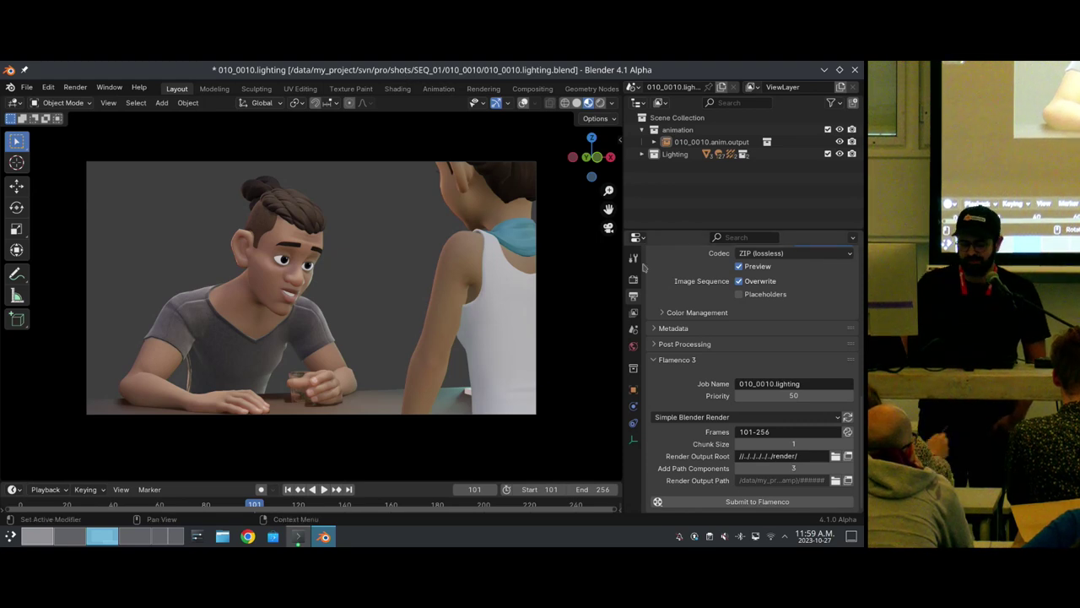
click(772, 501)
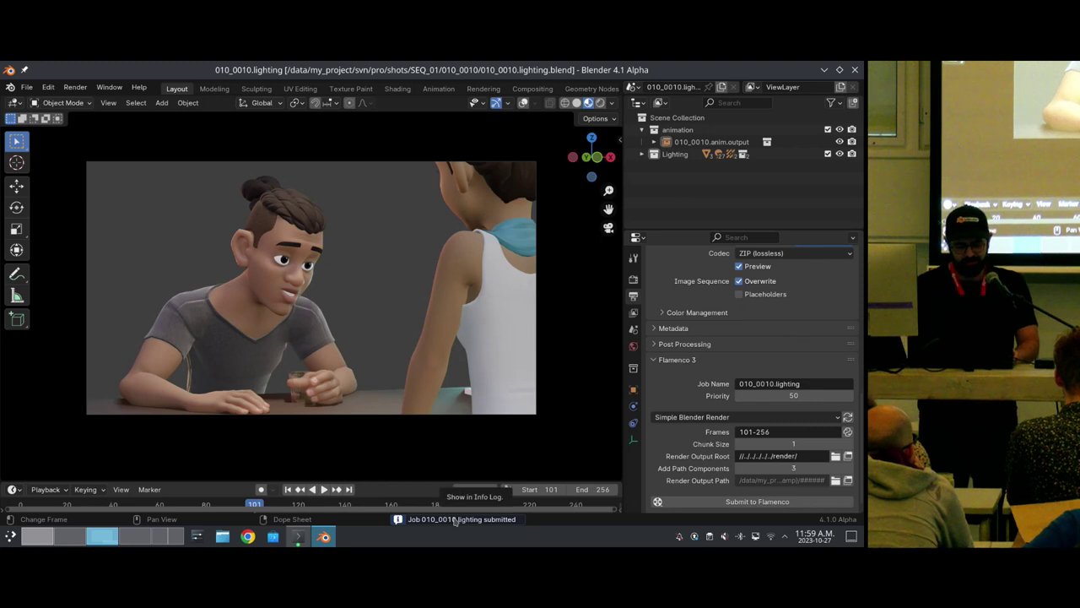
Switch to Flamenco Manager in the browser and inspect the details of the workstation worker.
key(alt+Tab)
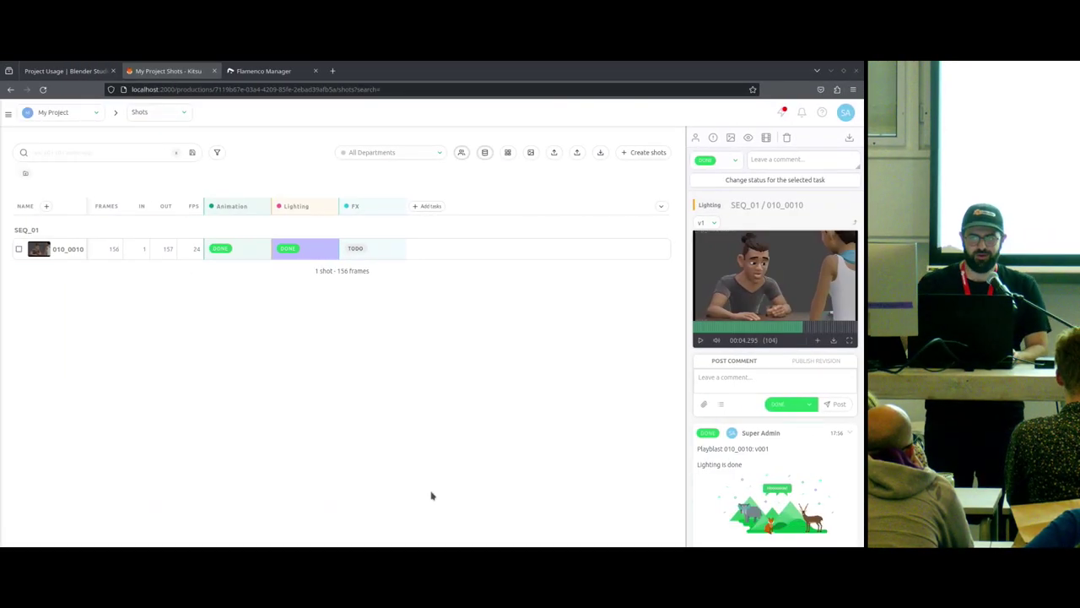
click(263, 69)
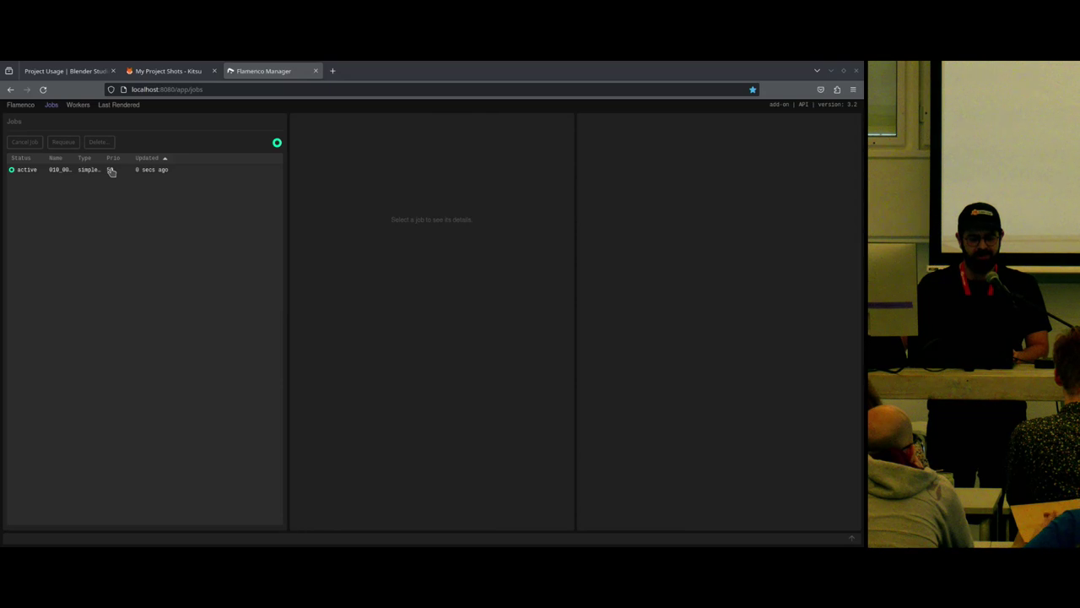
click(90, 174)
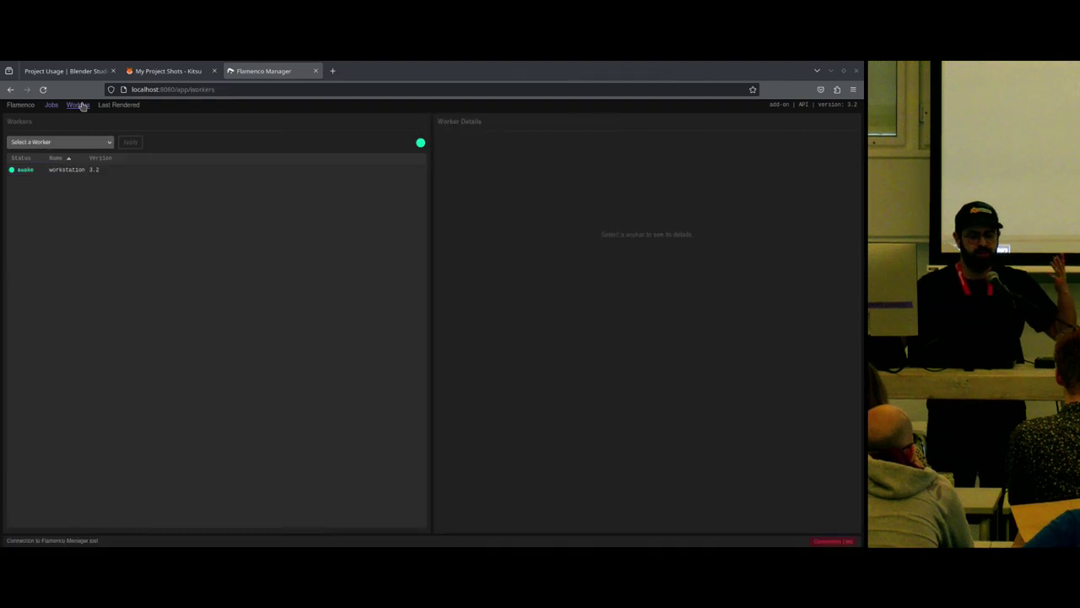
click(79, 105)
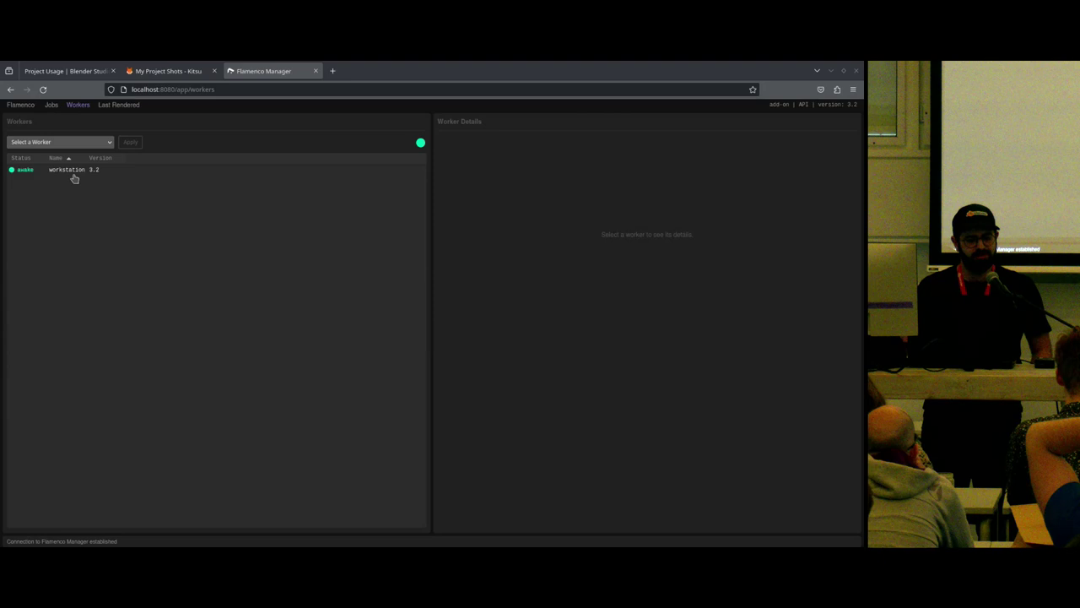
click(81, 177)
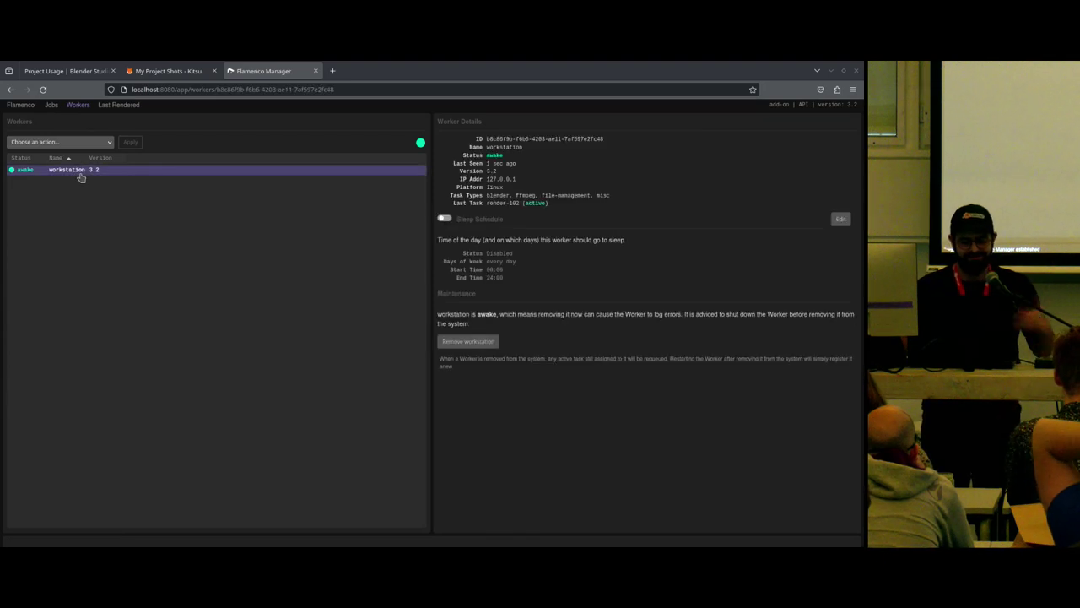
Open the 010_0010.lighting job's details in Flamenco Manager and cancel the job.
click(52, 105)
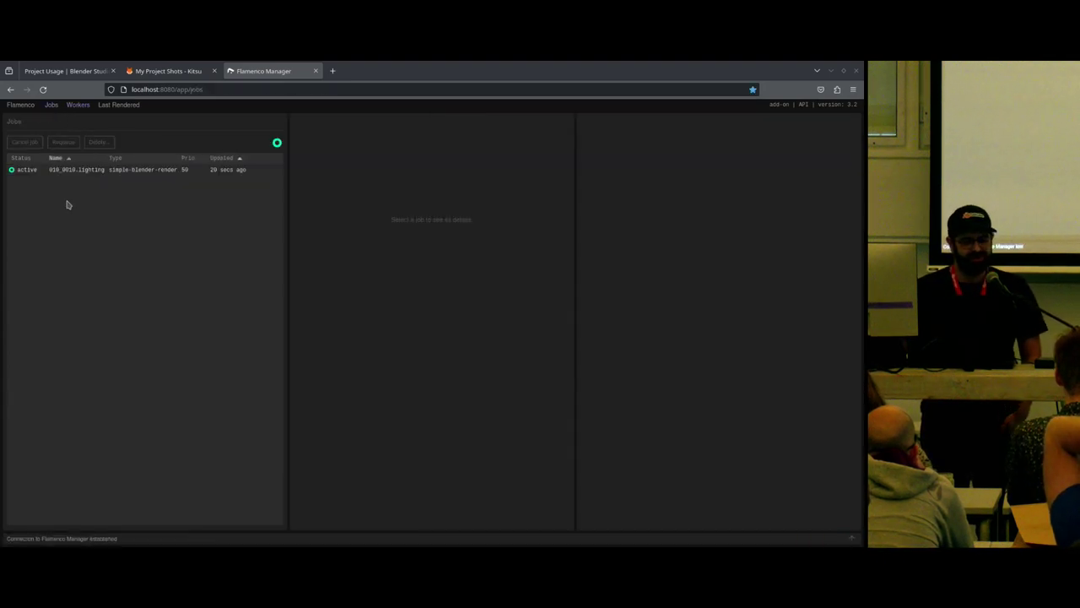
click(108, 173)
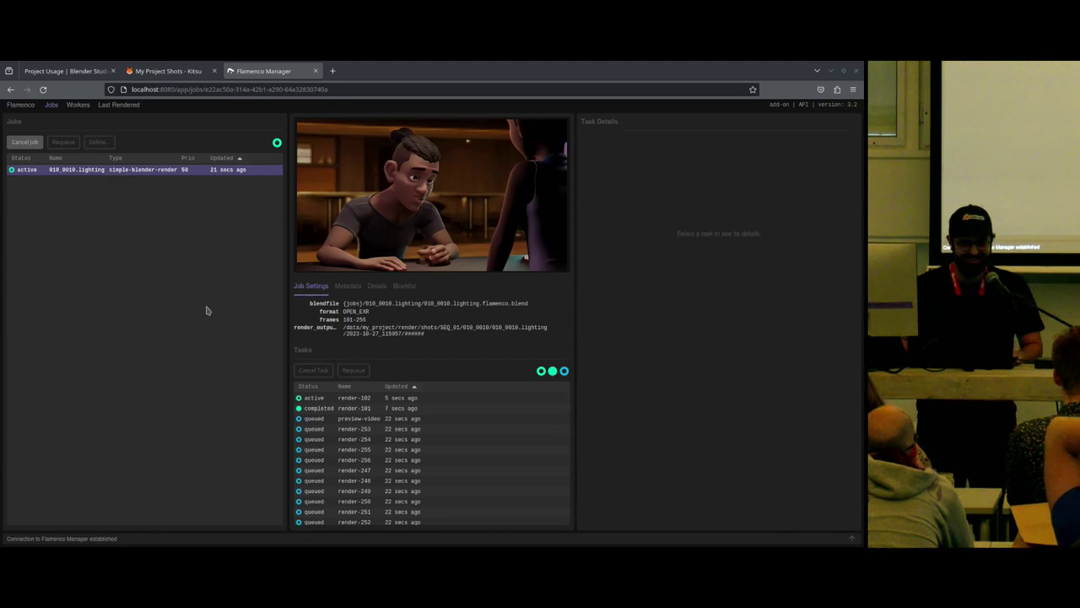
click(26, 143)
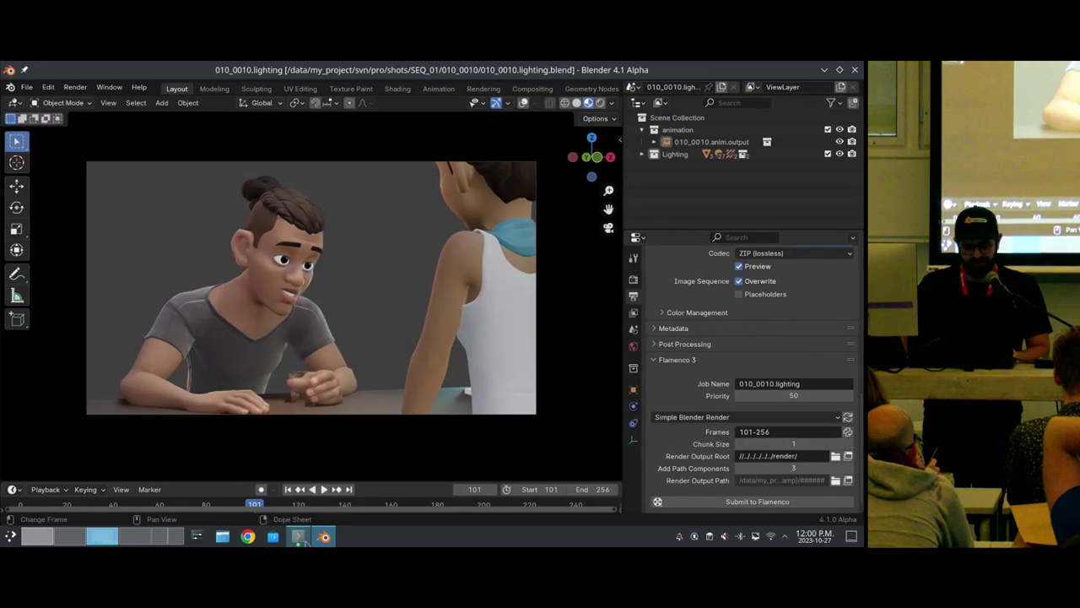
Switch to the Konsole terminal and run ./render_update.sh.
mouse_move(299, 541)
click(195, 477)
text(./render_update.sh)
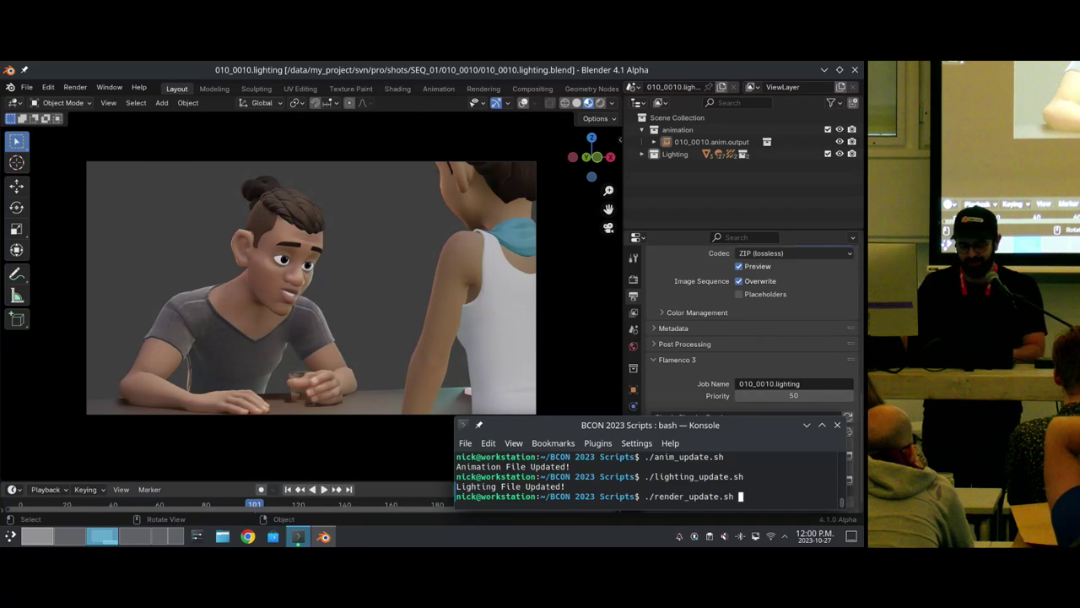
key(Return)
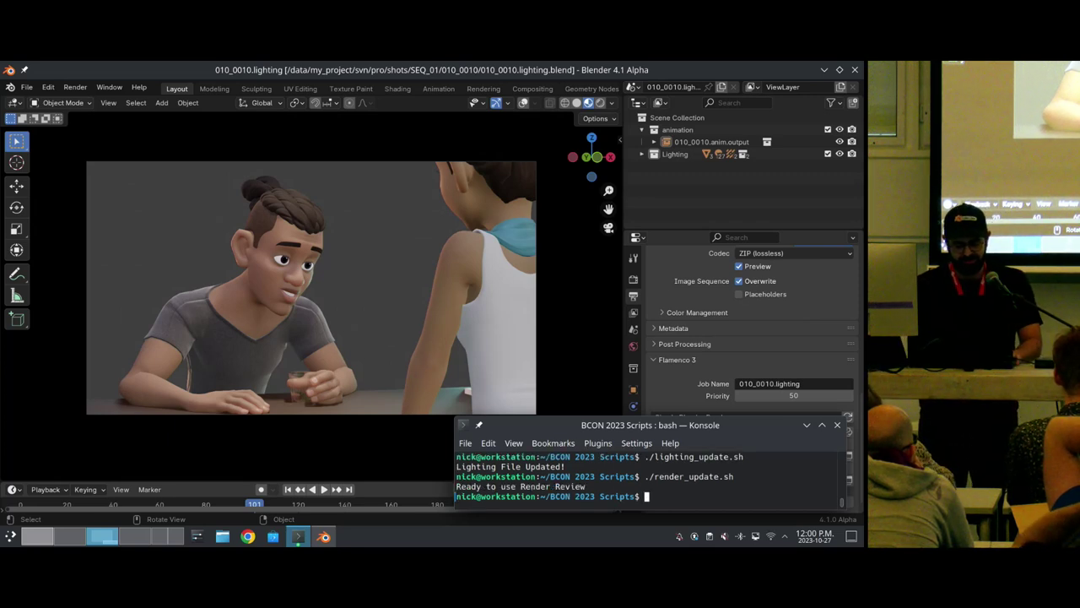
Switch to the Dolphin file manager, collapse svn, and expand render/shots/SEQ_01/010_0010 down to the contents of 010_0010.lighting.
key(super+ctrl+Right)
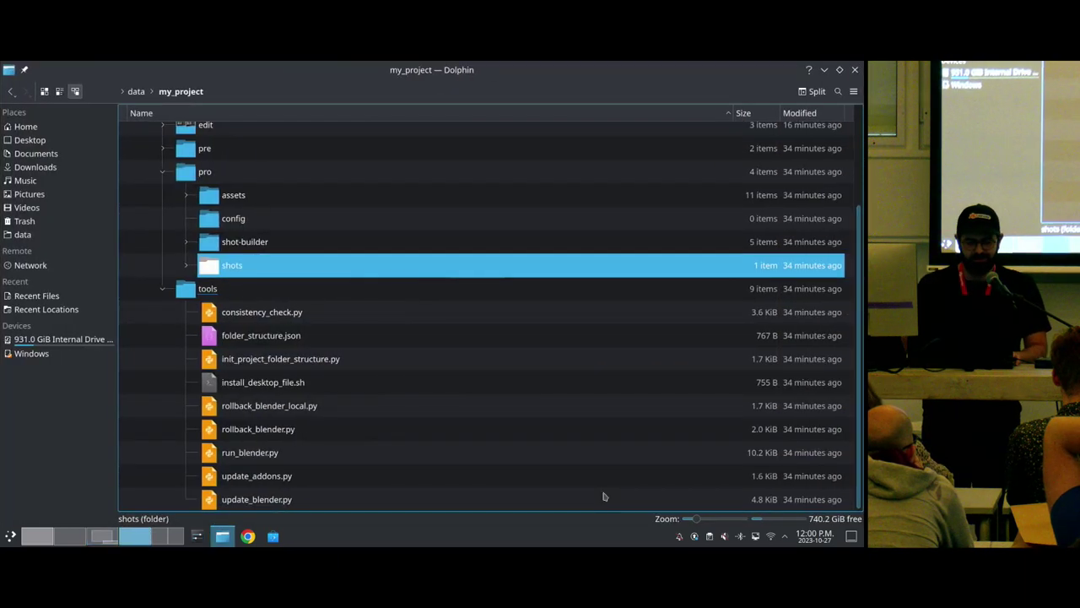
click(141, 203)
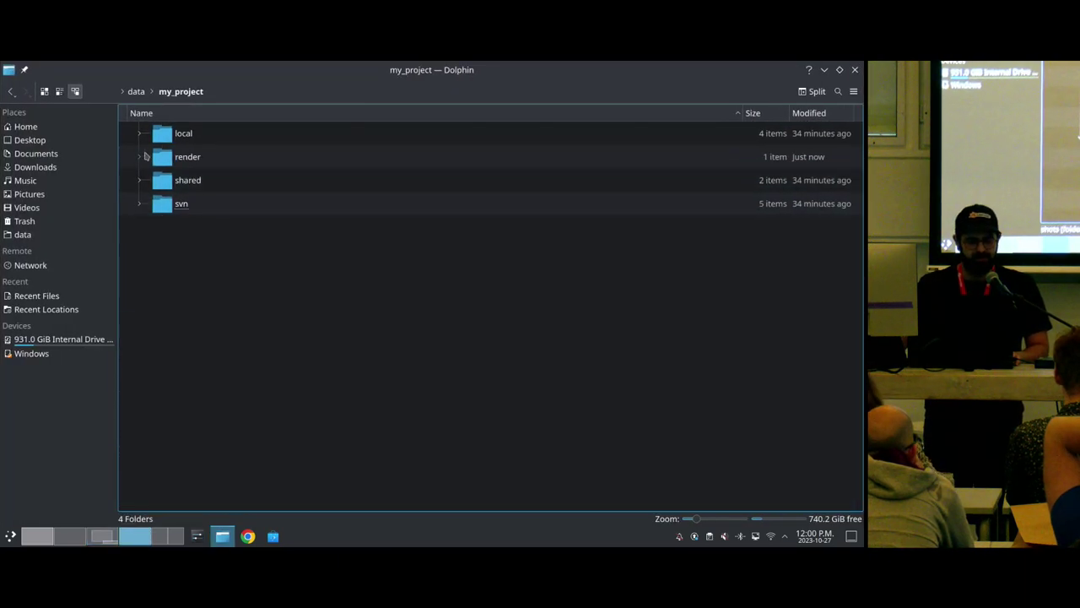
click(140, 158)
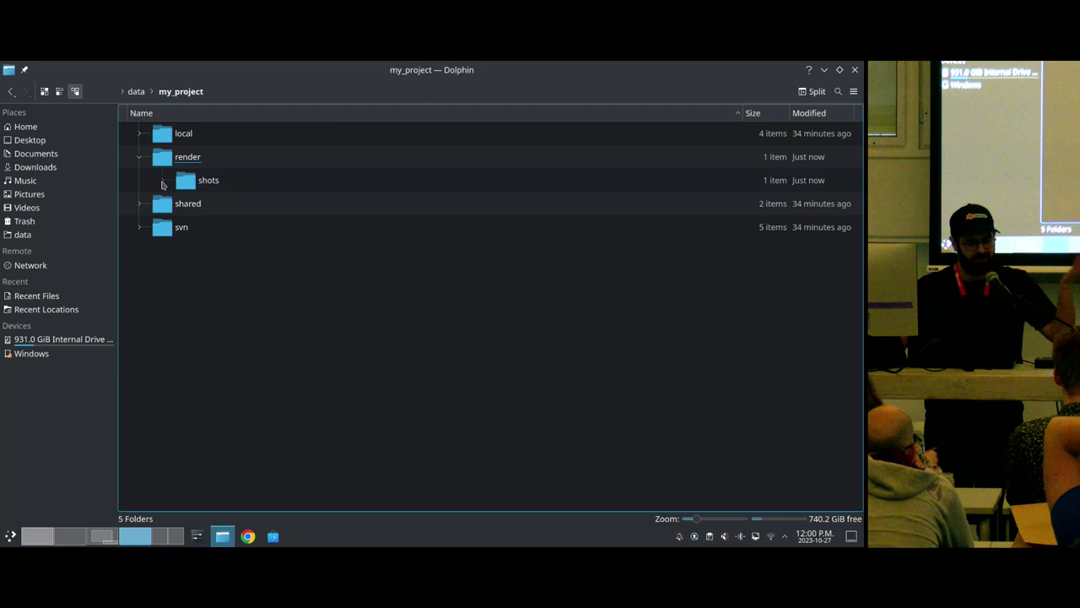
click(162, 181)
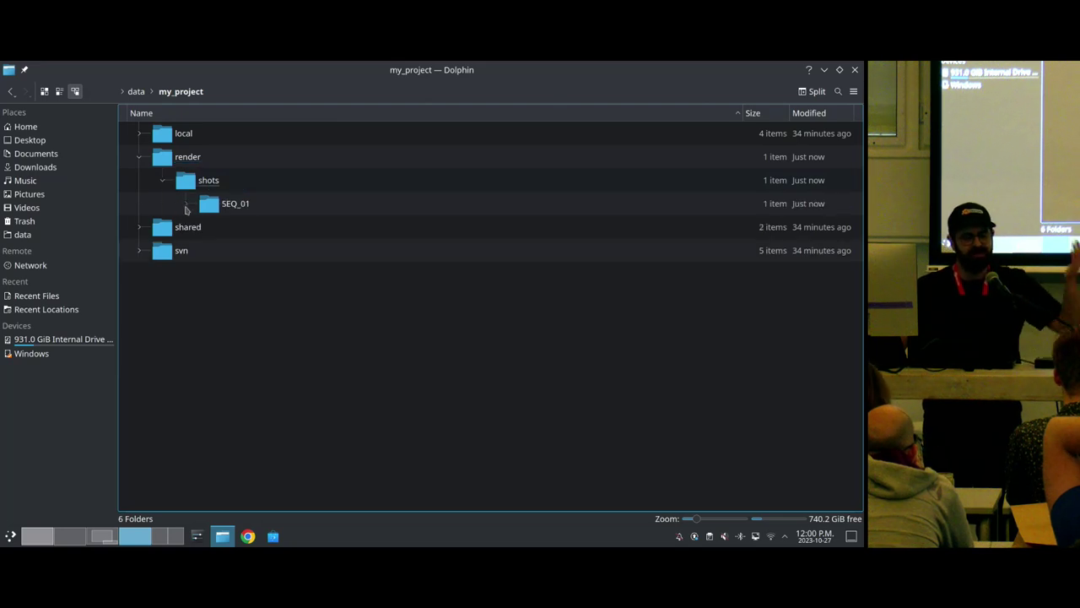
click(186, 205)
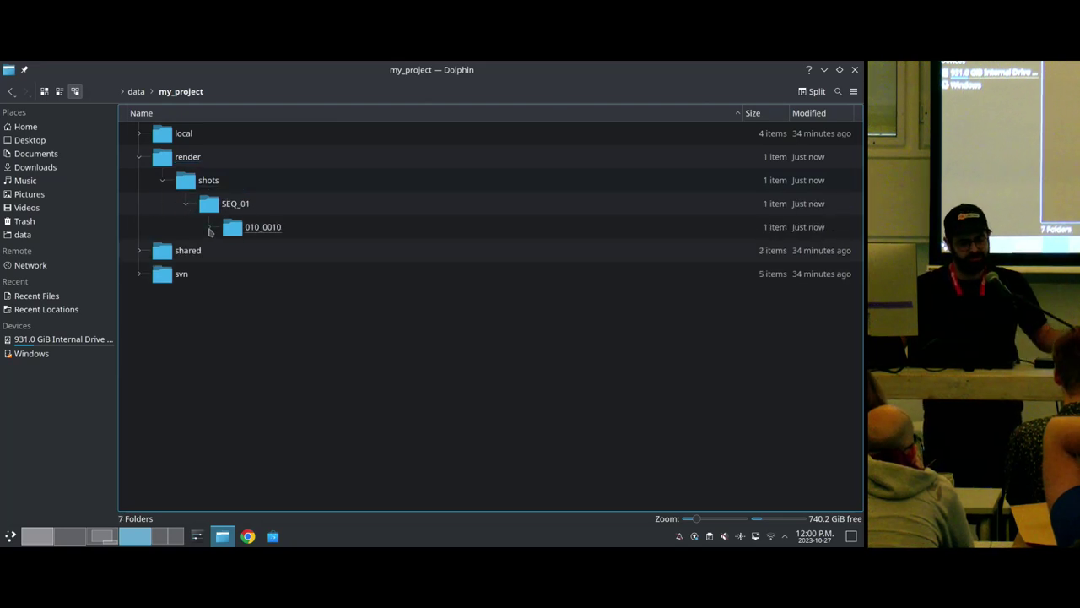
click(210, 227)
click(233, 251)
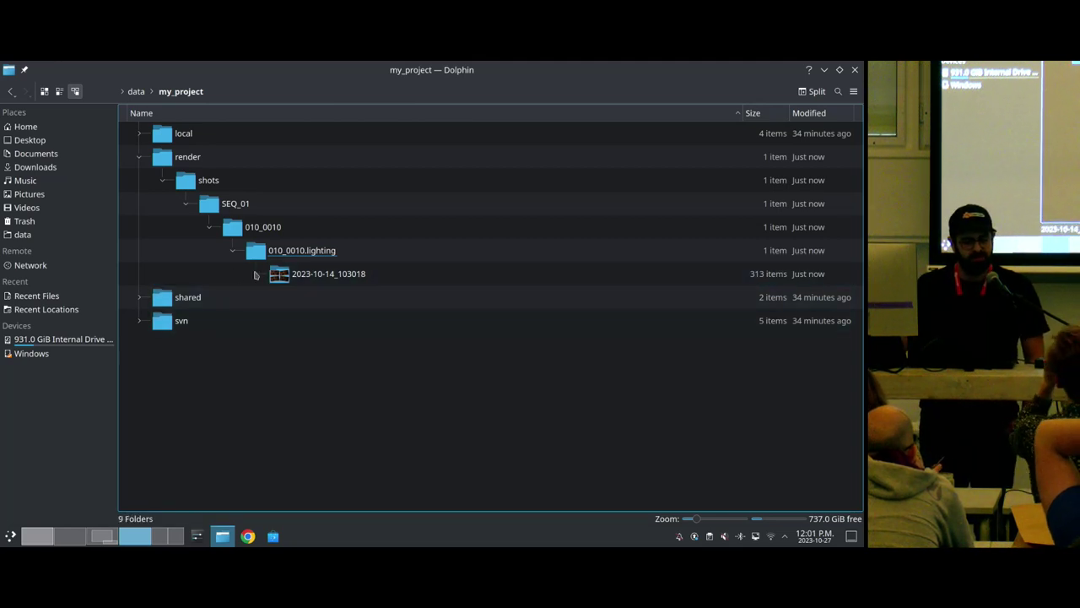
Expand the 2023-10-14_103018 render folder and examine its EXR and JPG frames and the preview video 010_0010.lighting-101-256.mp4.
click(257, 275)
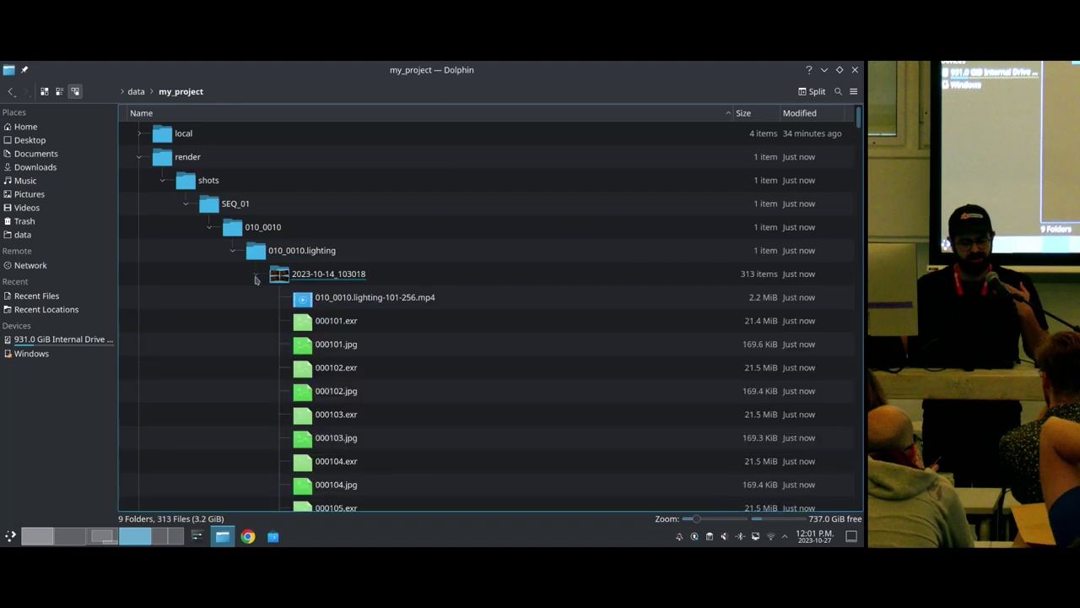
scroll(323, 338, down, 3)
scroll(324, 338, up, 2)
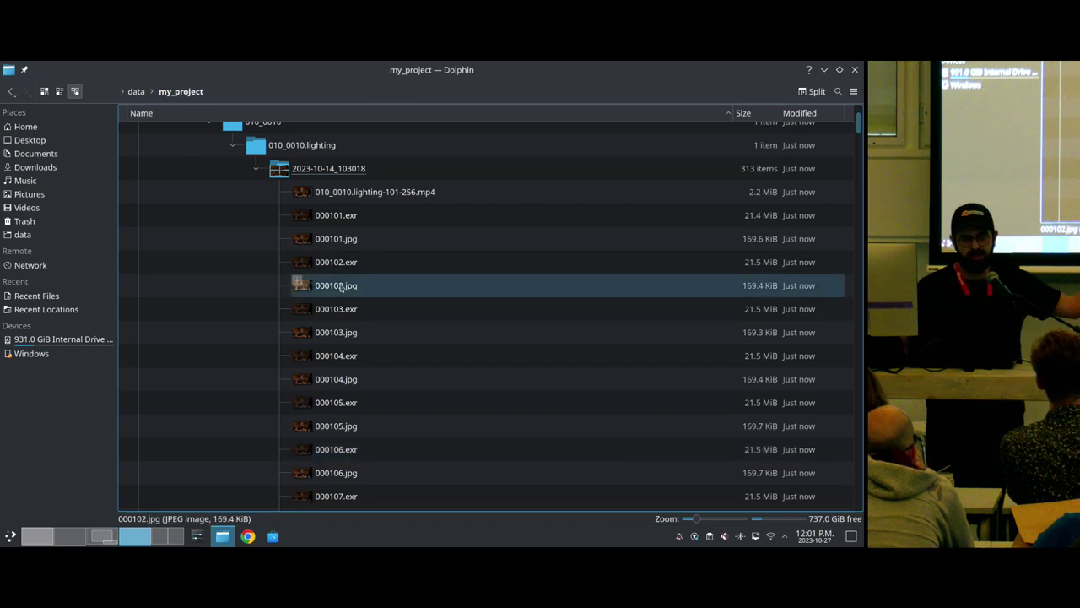
click(398, 199)
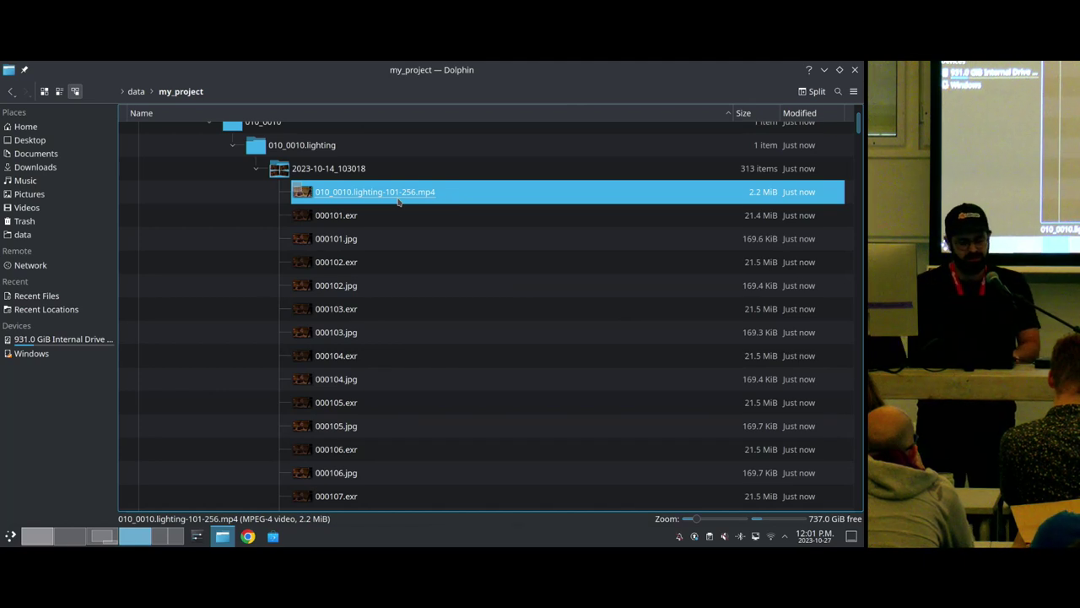
key(ctrl+super+Left)
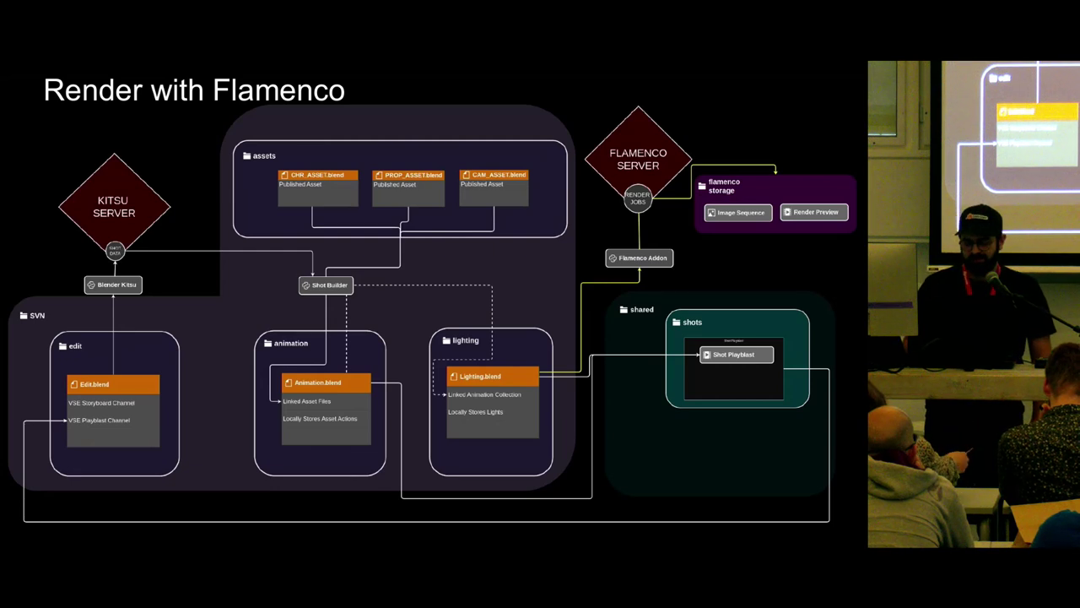
key(Right)
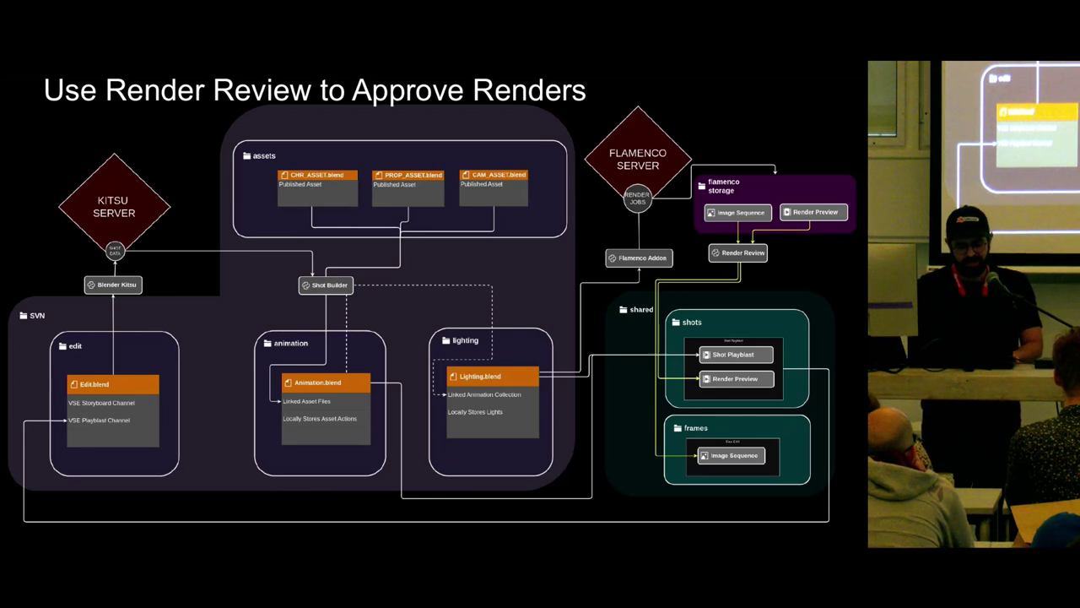
key(ctrl+alt+Right)
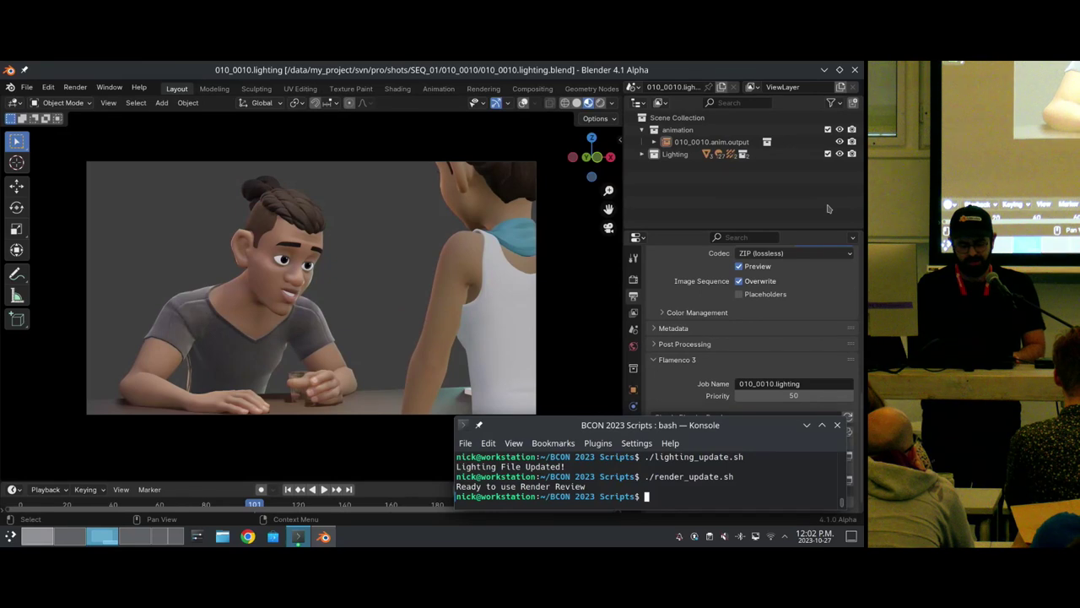
Switch back to Blender and set up a new Render Review workspace for sequence SEQ_01.
click(93, 89)
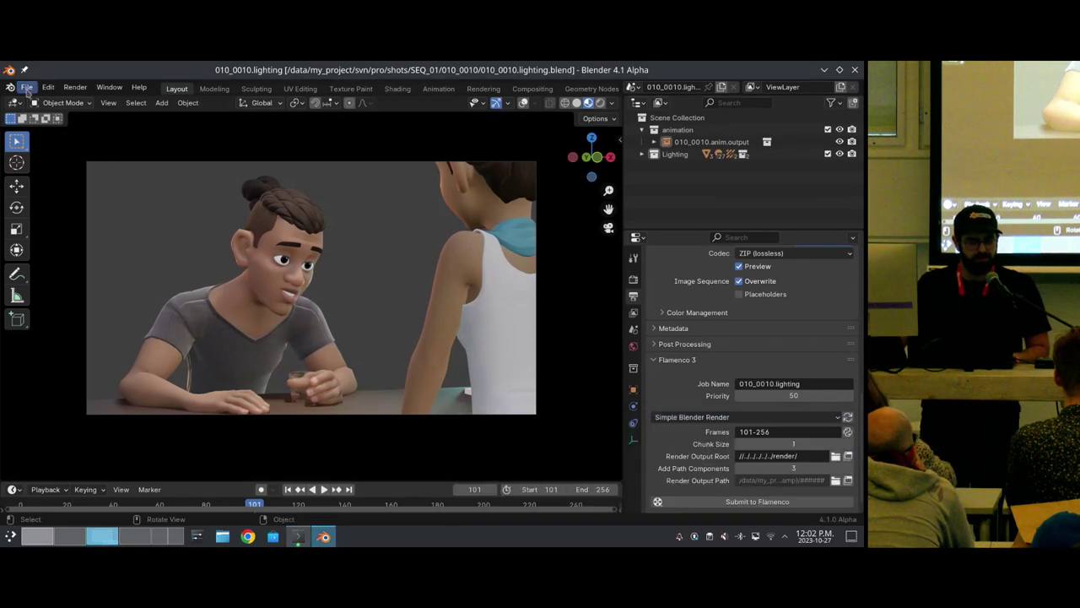
click(27, 90)
mouse_move(75, 99)
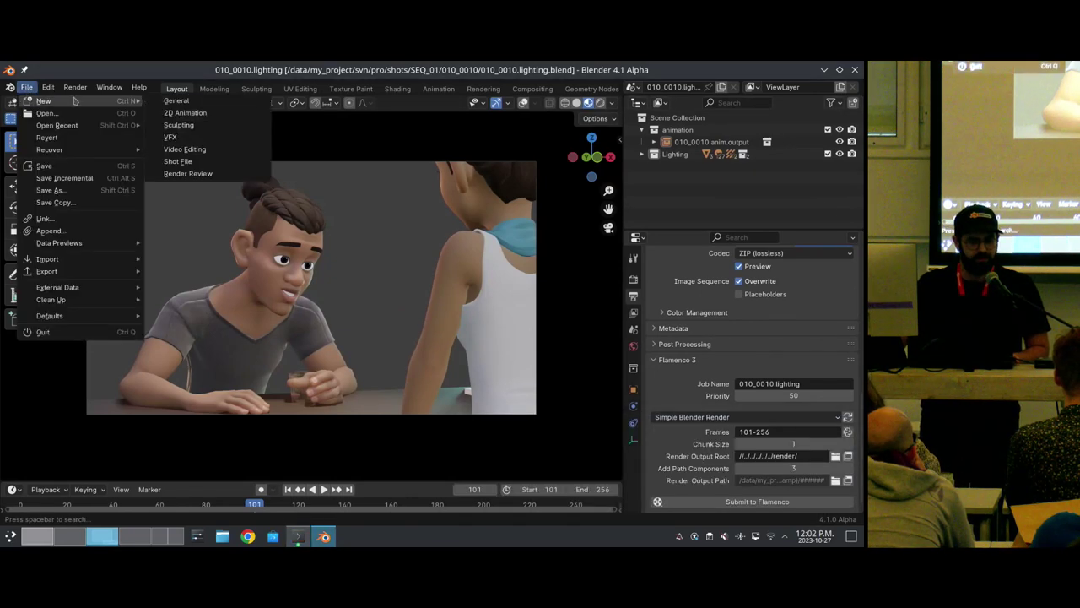
click(202, 175)
click(226, 196)
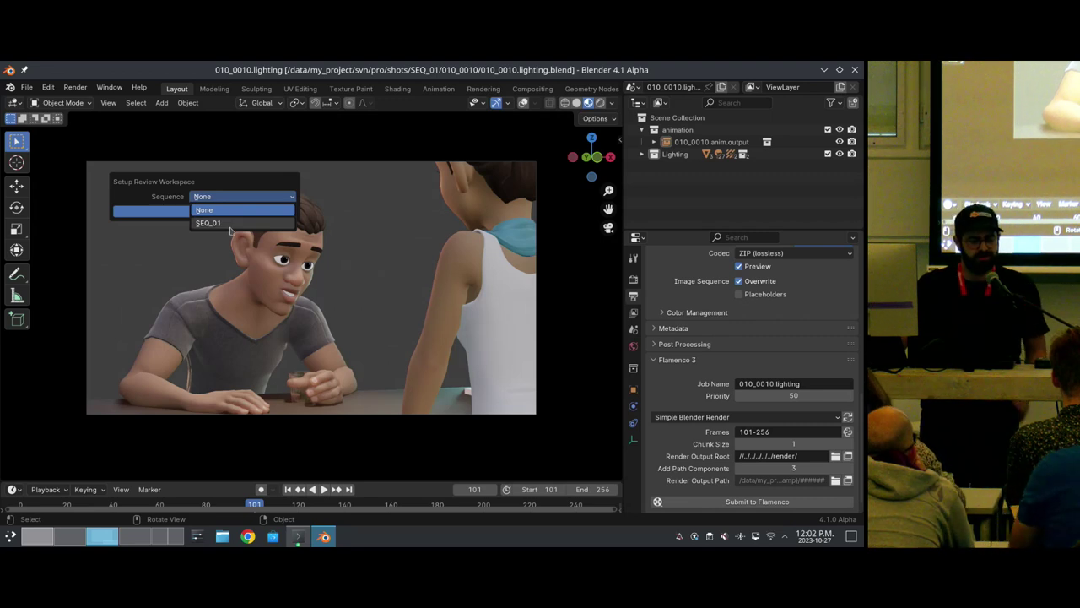
click(230, 224)
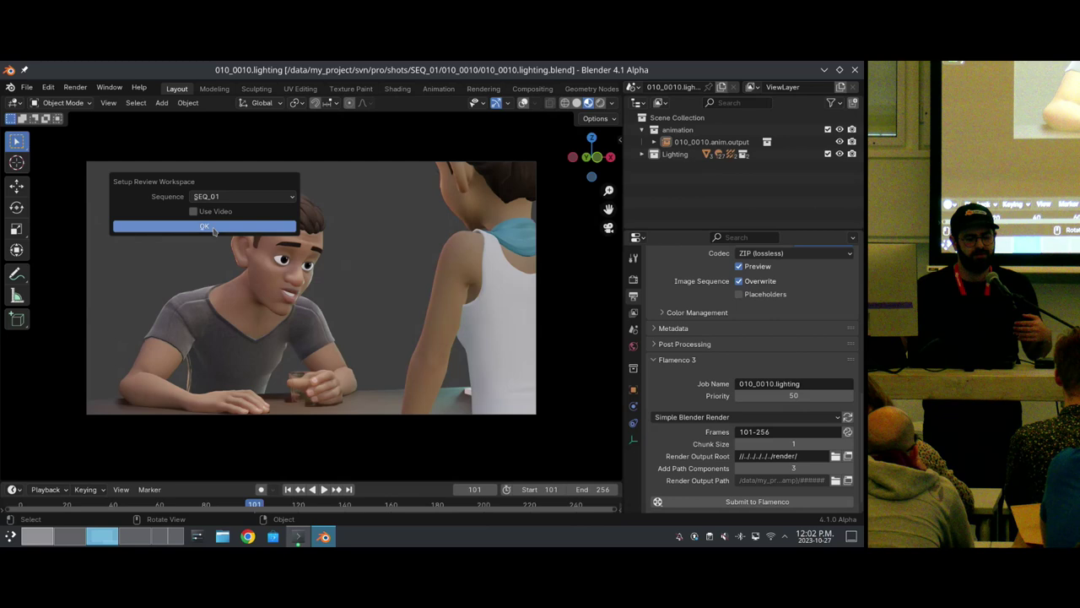
click(205, 227)
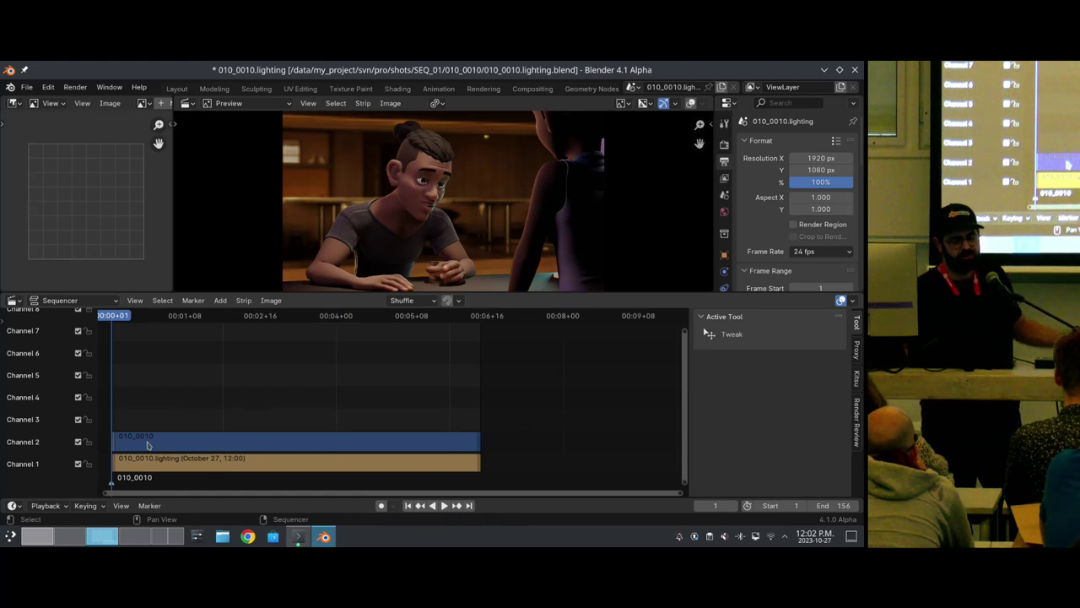
Select the 010_0010.lighting render strip and play through the shot, stopping at frame 114.
click(265, 466)
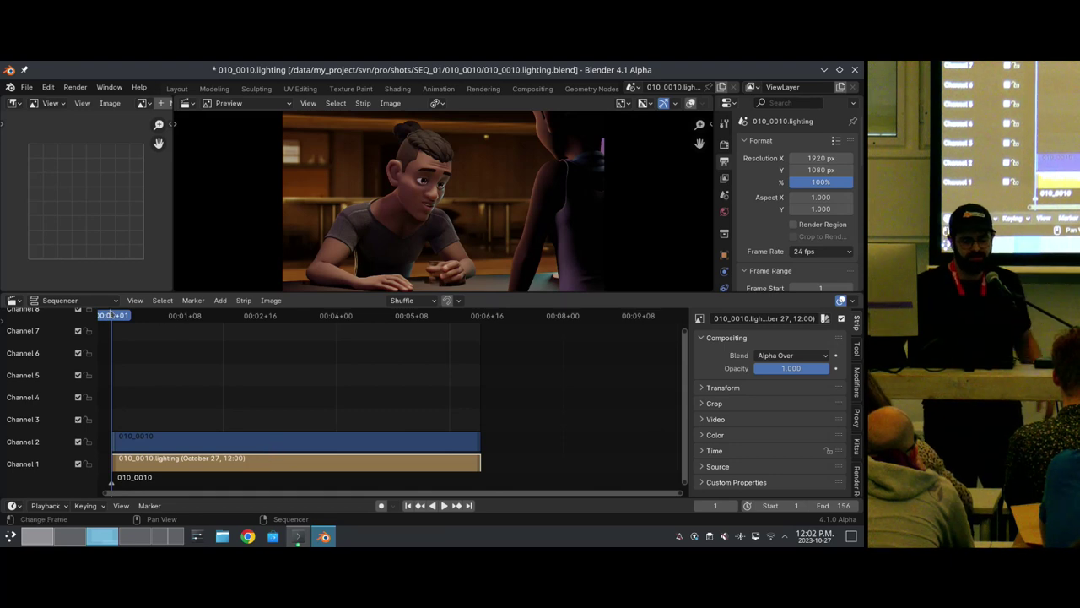
key(space)
drag(200, 335, 380, 371)
key(space)
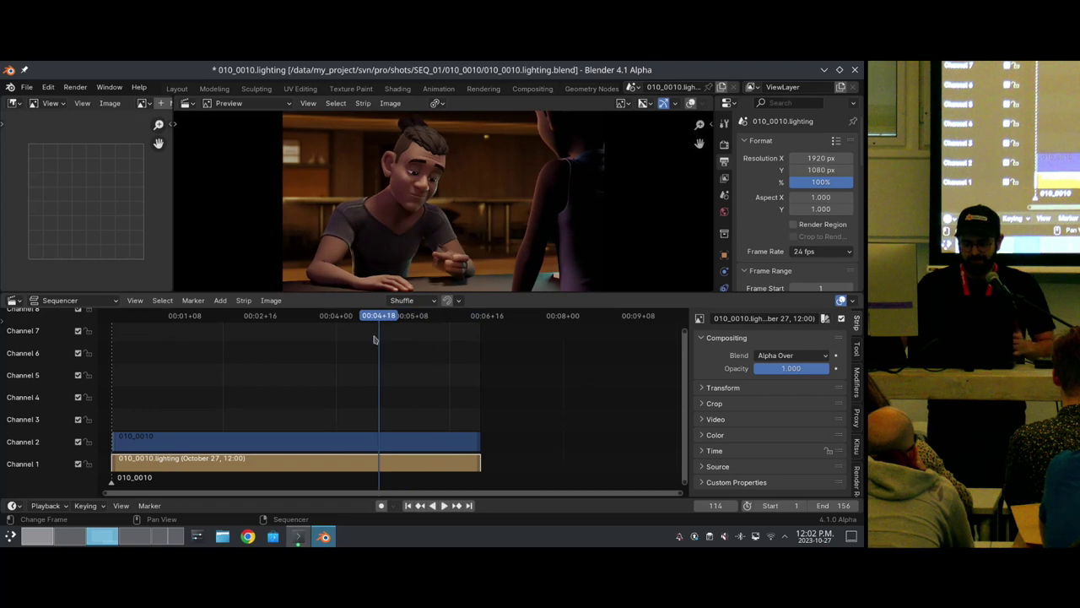
Inspect the 010_0010 render's EXR in a widened image viewer, examining the man's face up close.
click(857, 477)
scroll(736, 463, down, 2)
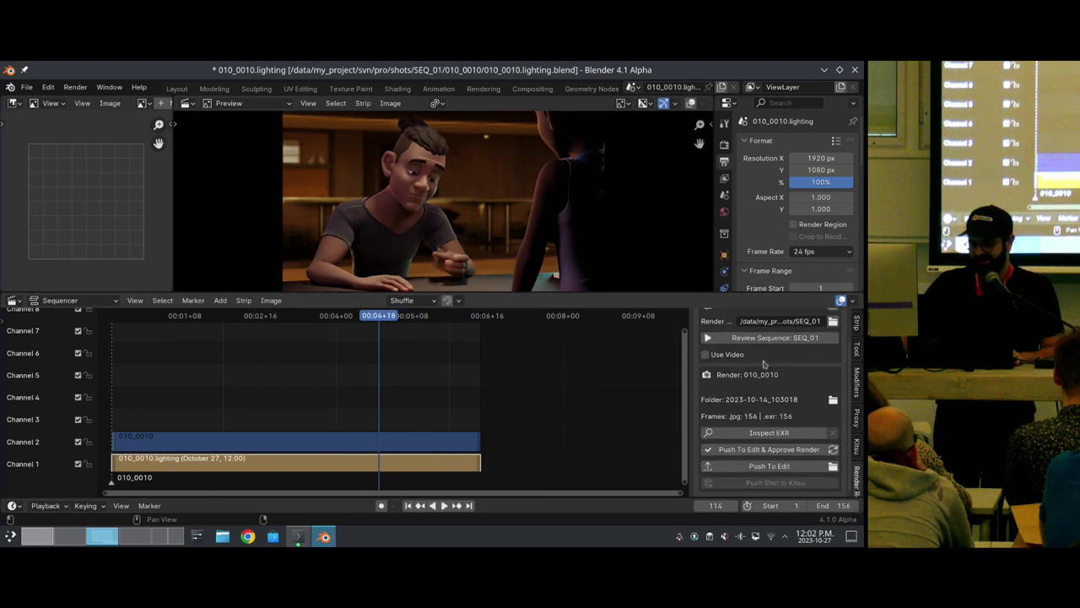
click(758, 434)
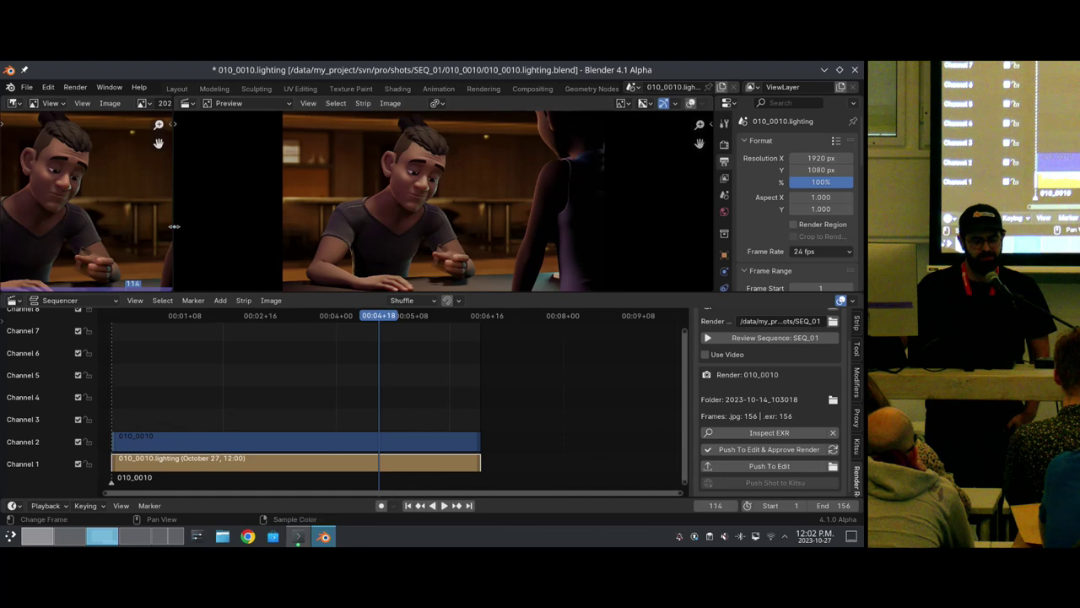
drag(173, 226, 355, 226)
scroll(214, 204, up, 4)
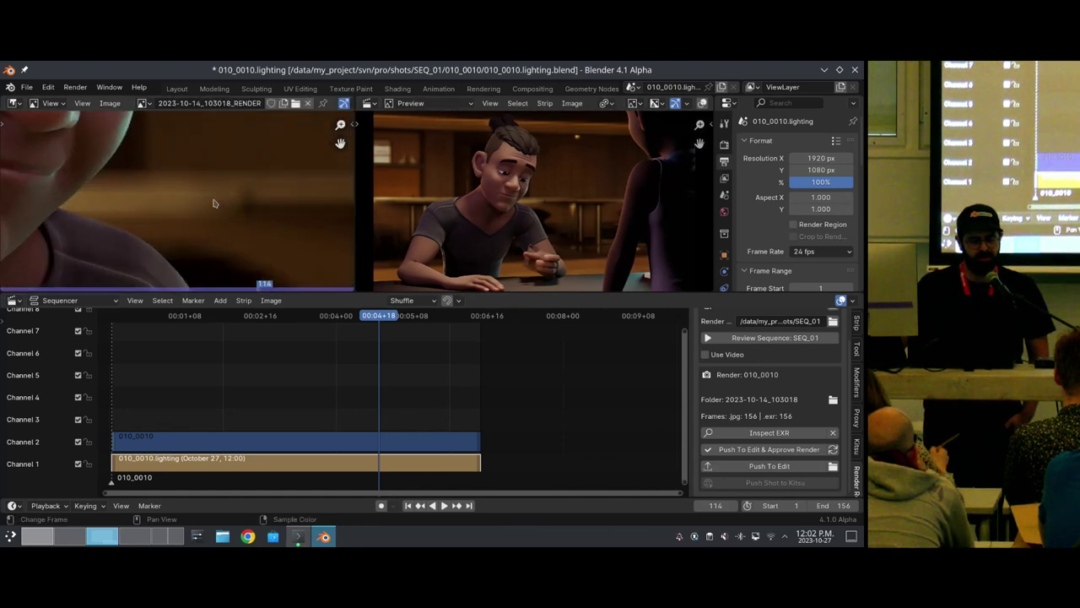
scroll(244, 228, down, 2)
scroll(281, 253, up, 2)
scroll(287, 246, down, 1)
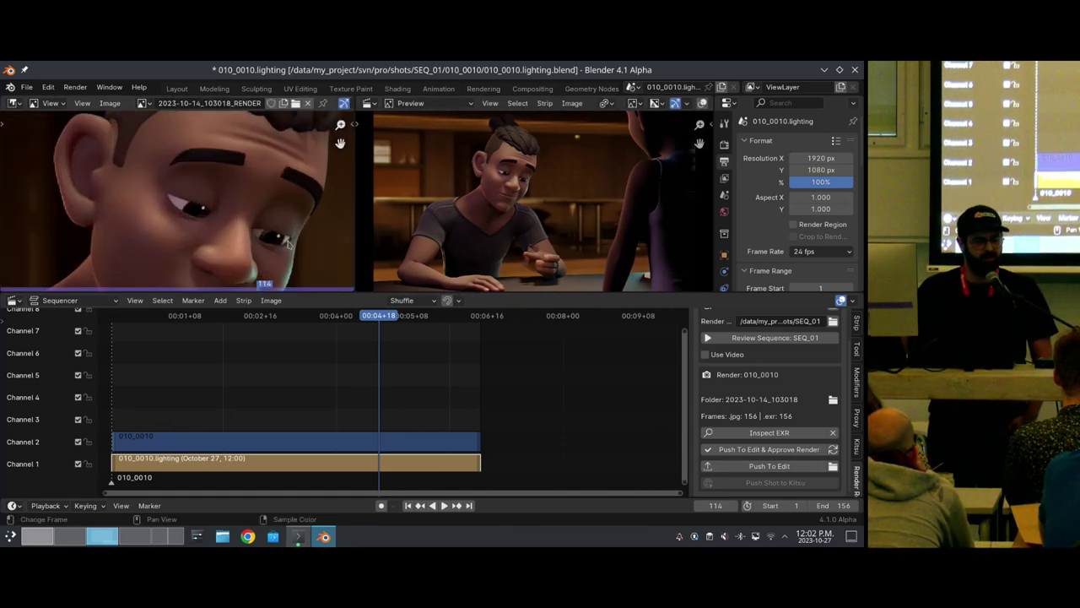
scroll(187, 207, down, 2)
scroll(187, 206, down, 3)
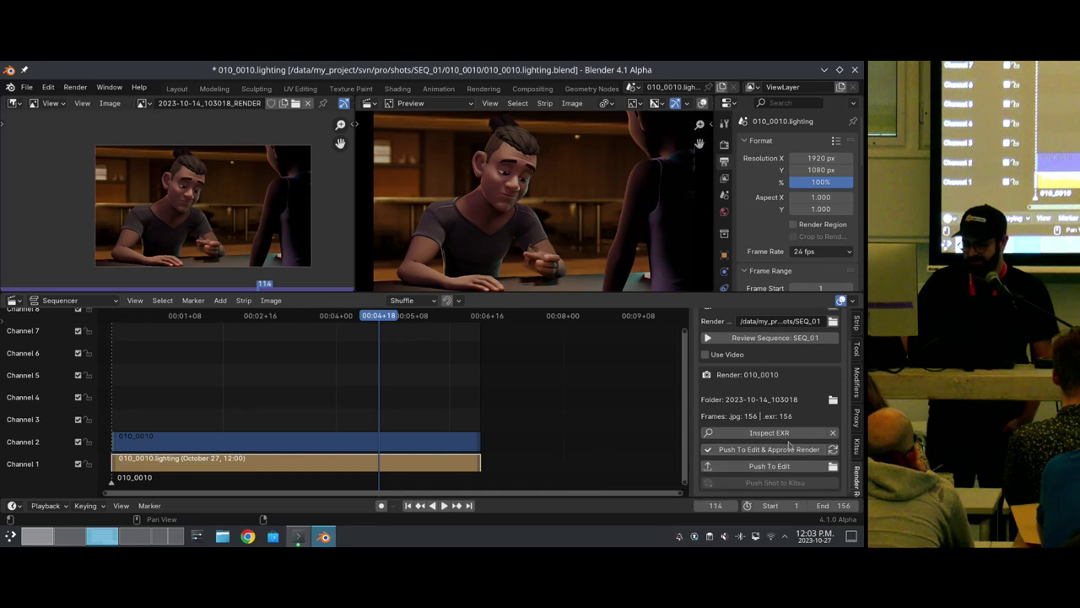
Push the 2023-10-14_103018 render to the edit and approve it, confirming the shot frames update.
click(788, 449)
drag(625, 413, 322, 239)
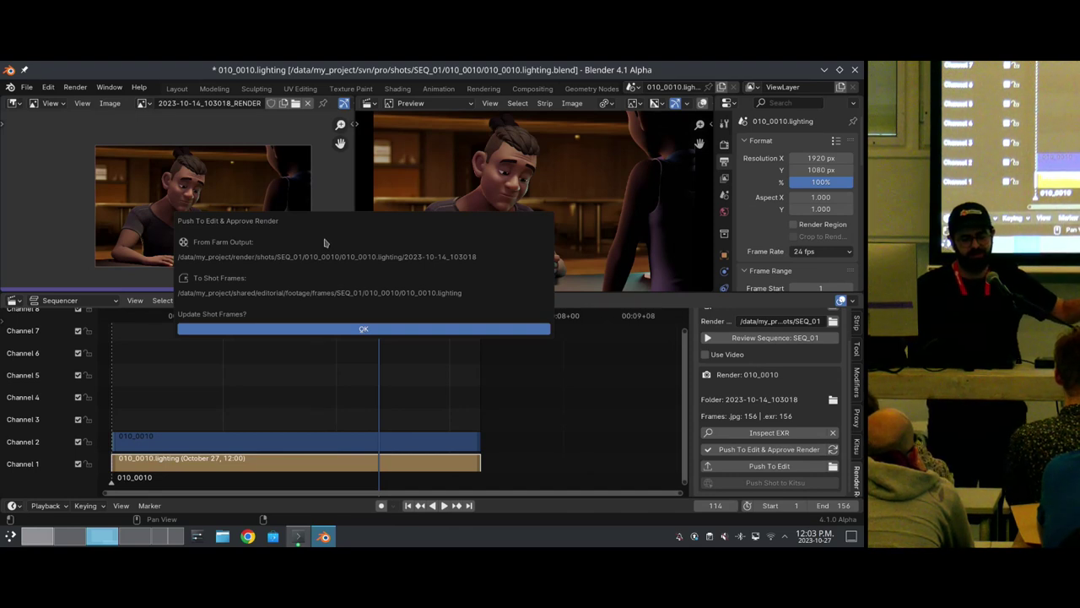
click(346, 328)
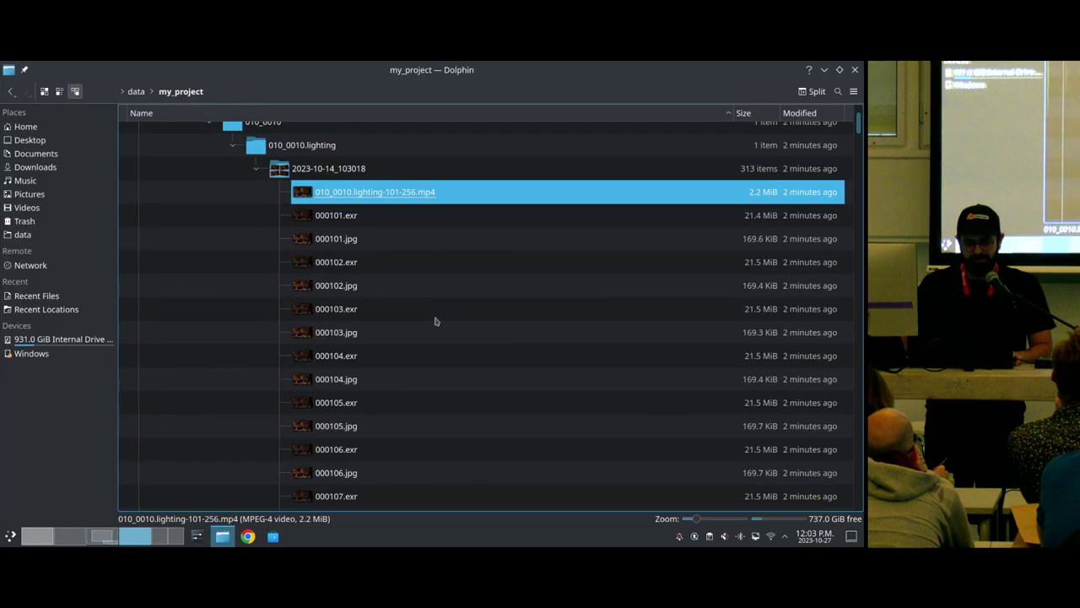
Switch to Dolphin, collapse render, and expand shared/editorial/footage/shots/SEQ_01/010_0010 down to the contents of 010_0010.lighting.
scroll(431, 279, up, 2)
click(139, 158)
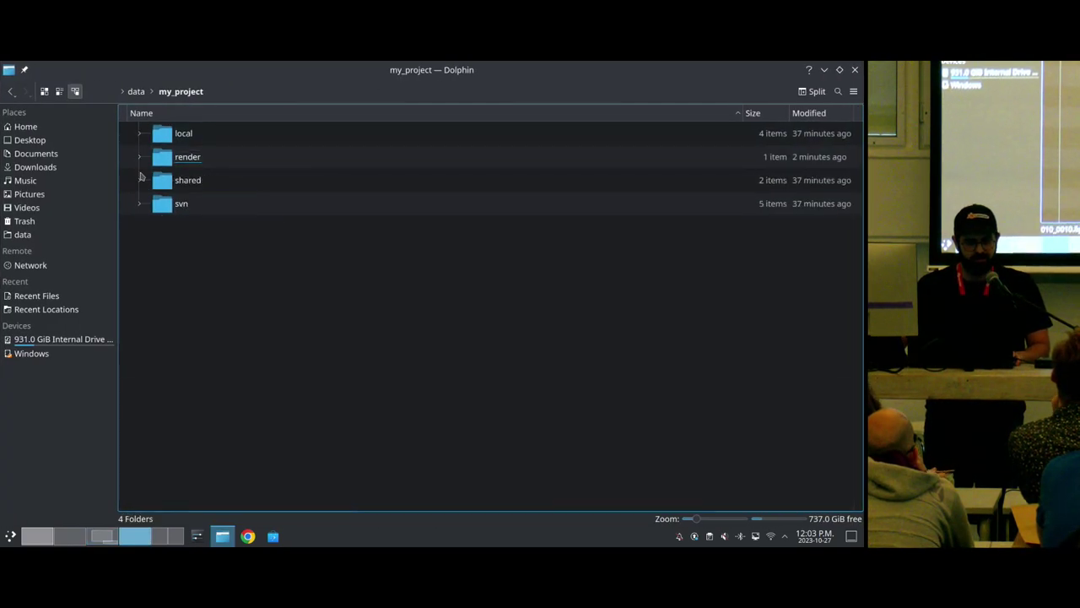
click(139, 181)
click(162, 227)
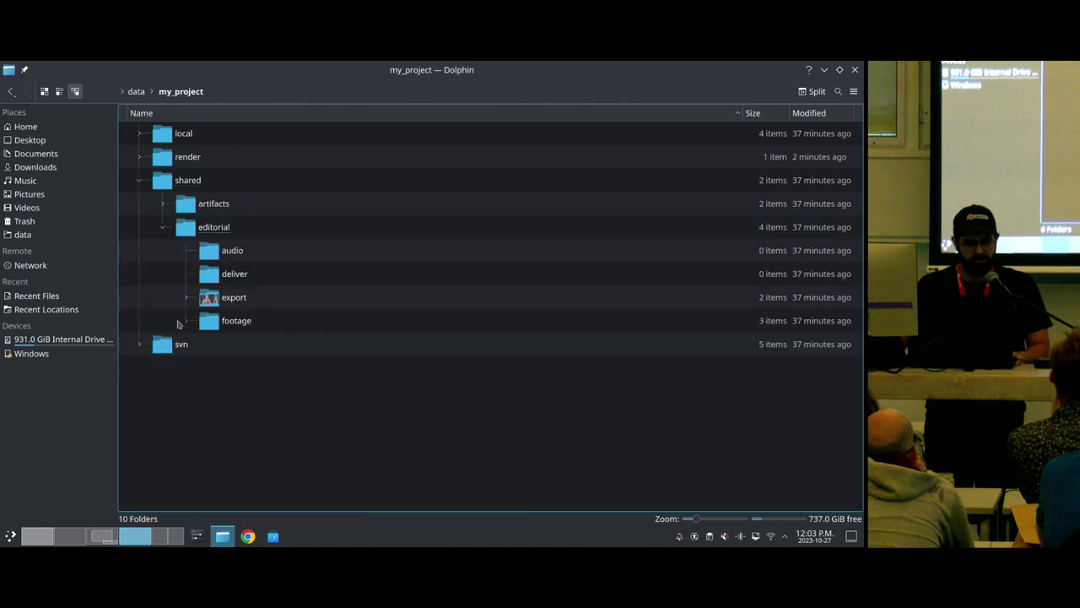
click(163, 227)
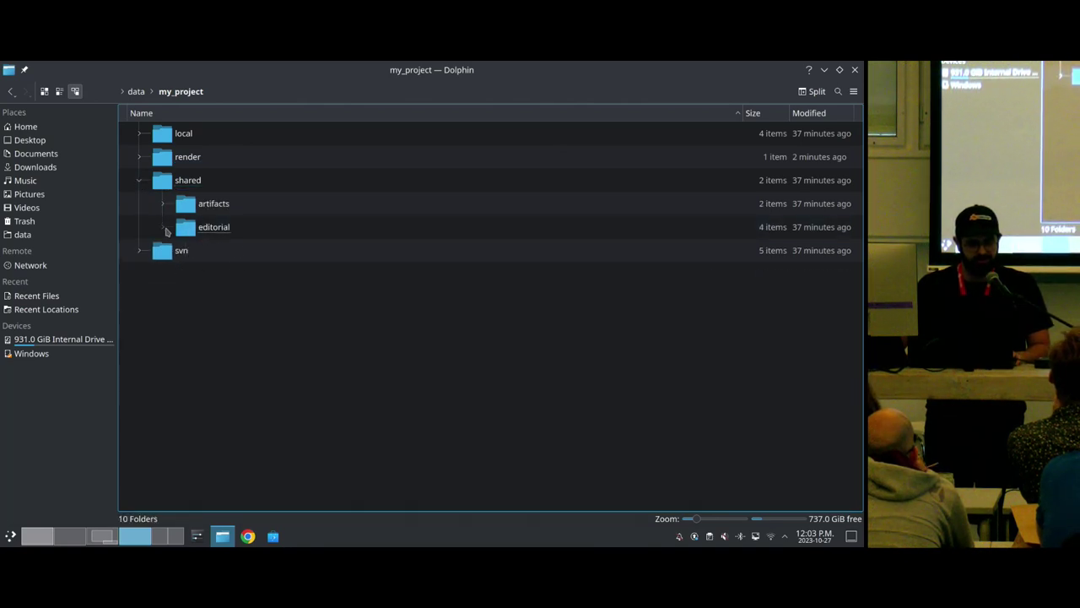
click(163, 227)
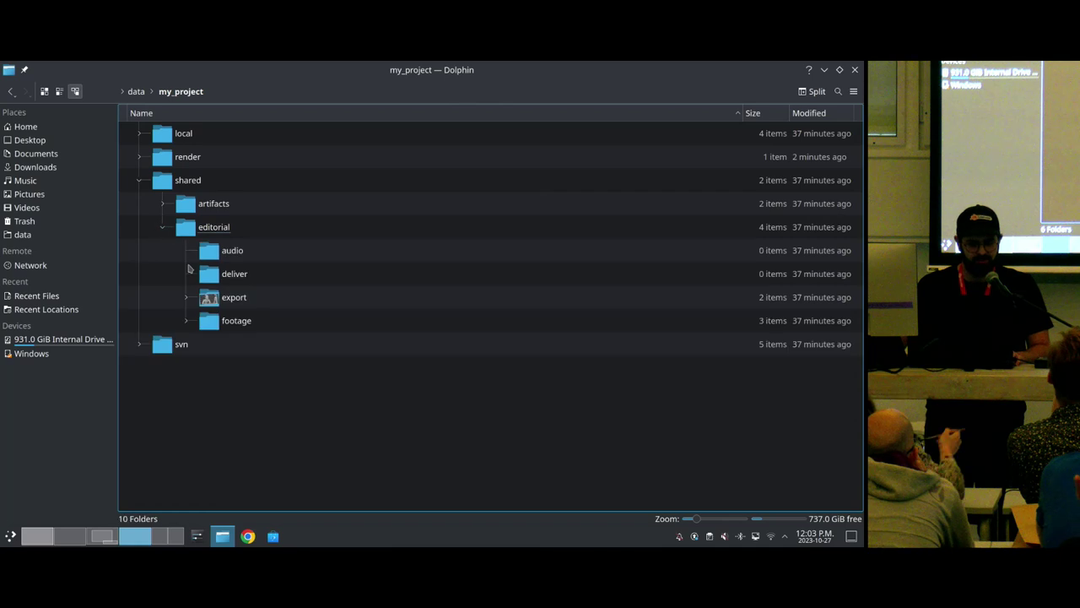
click(186, 321)
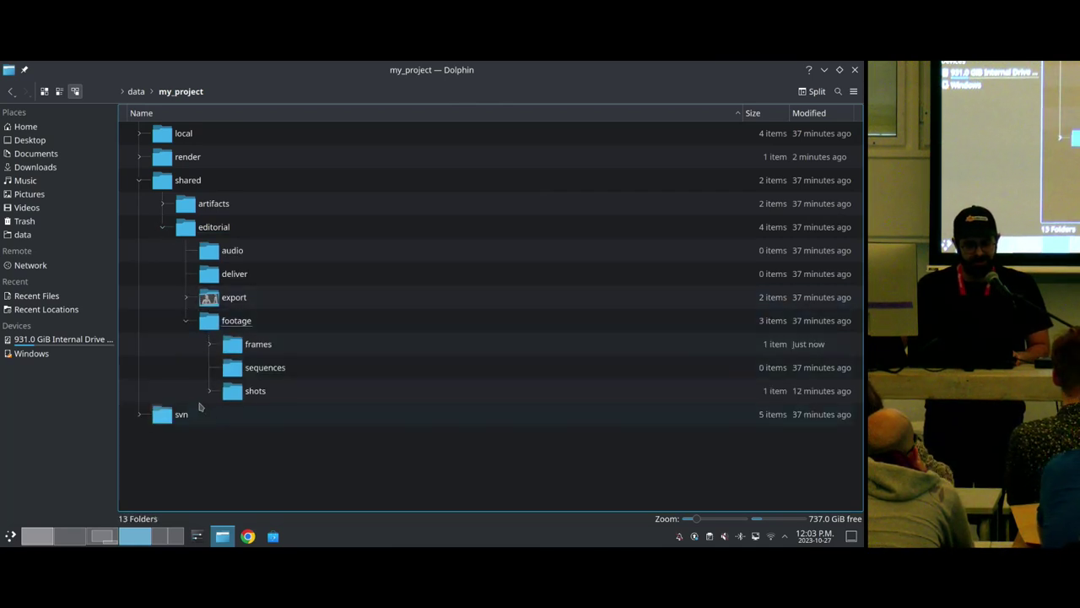
click(209, 391)
click(234, 415)
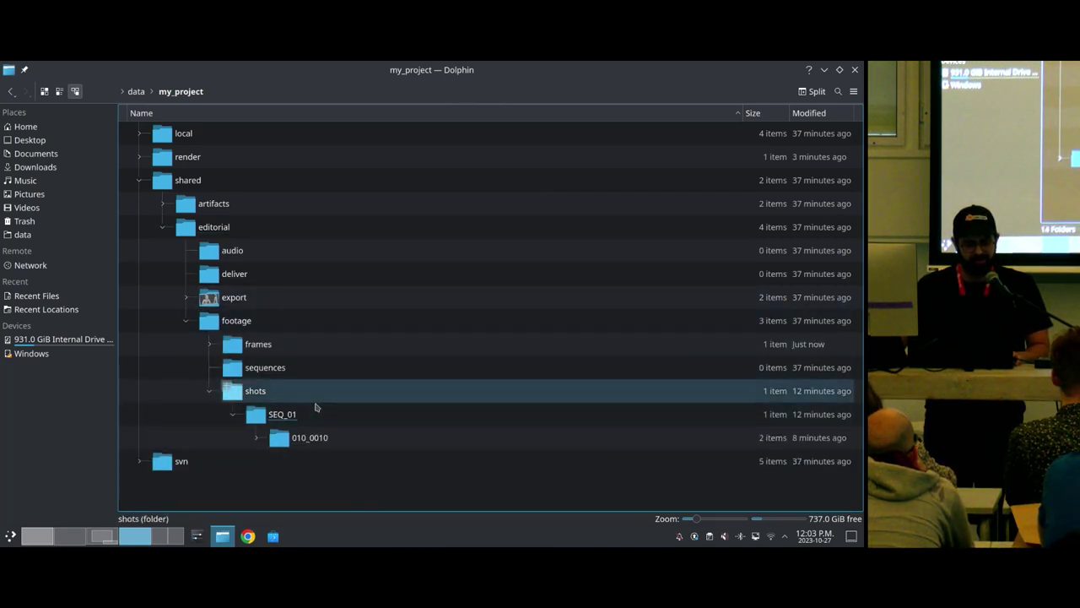
click(256, 437)
click(280, 476)
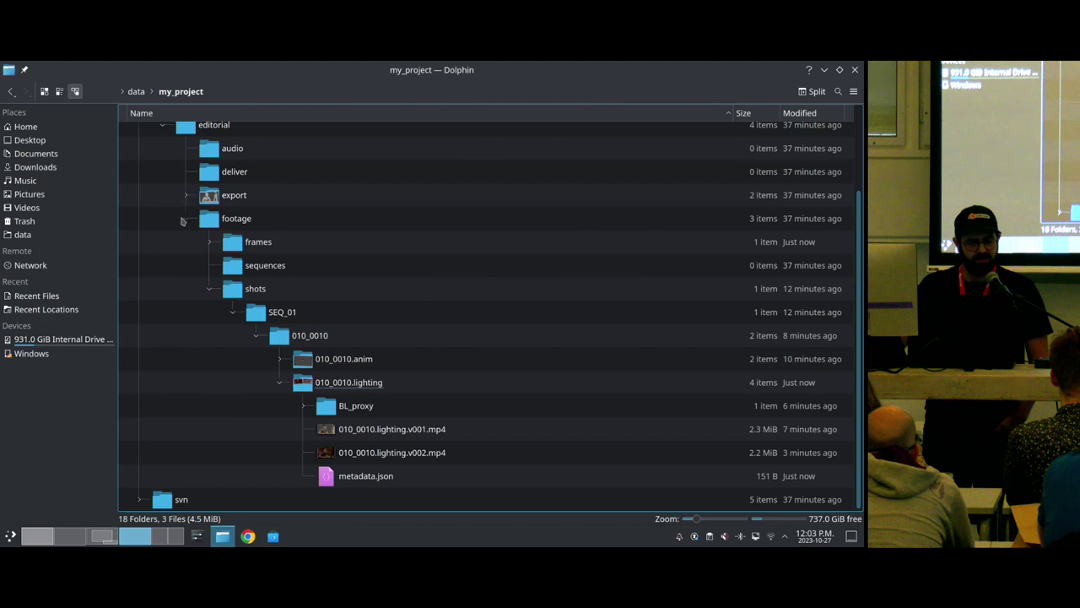
Expand footage/frames/SEQ_01/010_0010, check the image sequence inside 010_0010.lighting, and collapse that folder again.
click(210, 243)
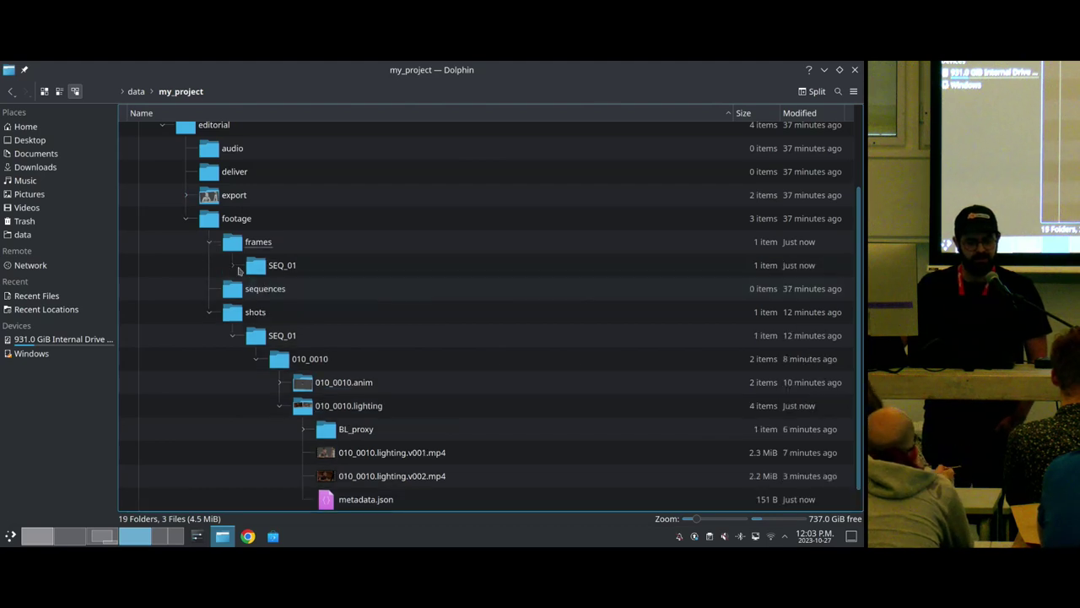
click(233, 265)
click(256, 288)
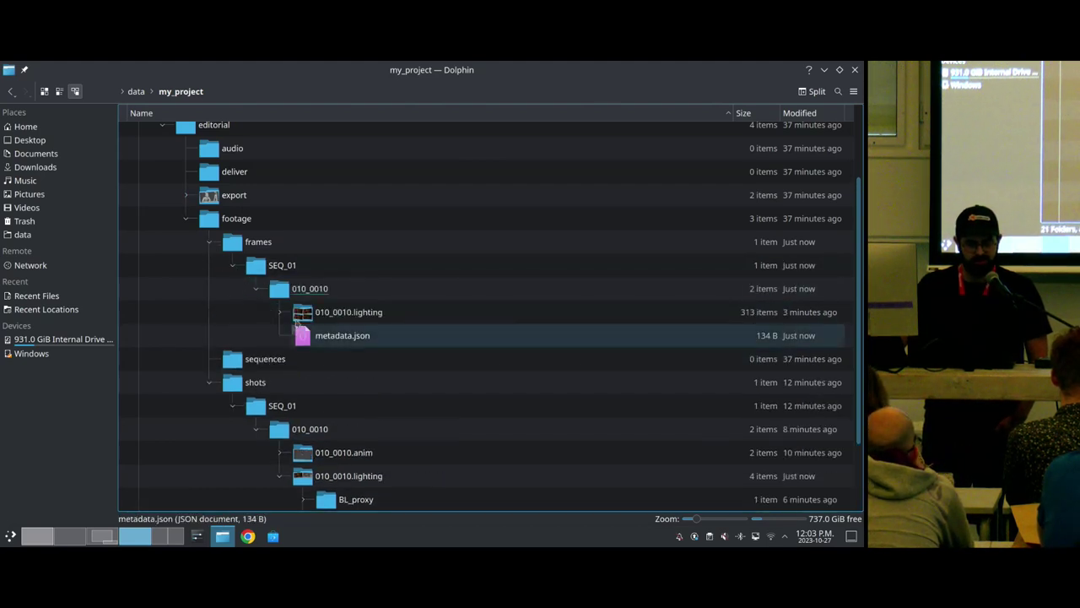
click(281, 312)
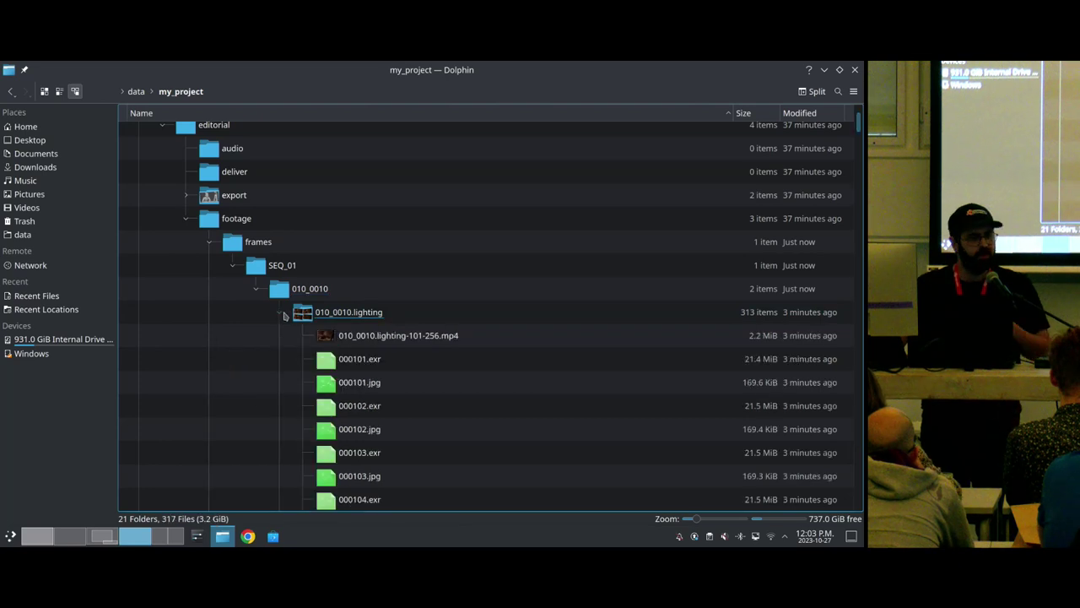
click(284, 313)
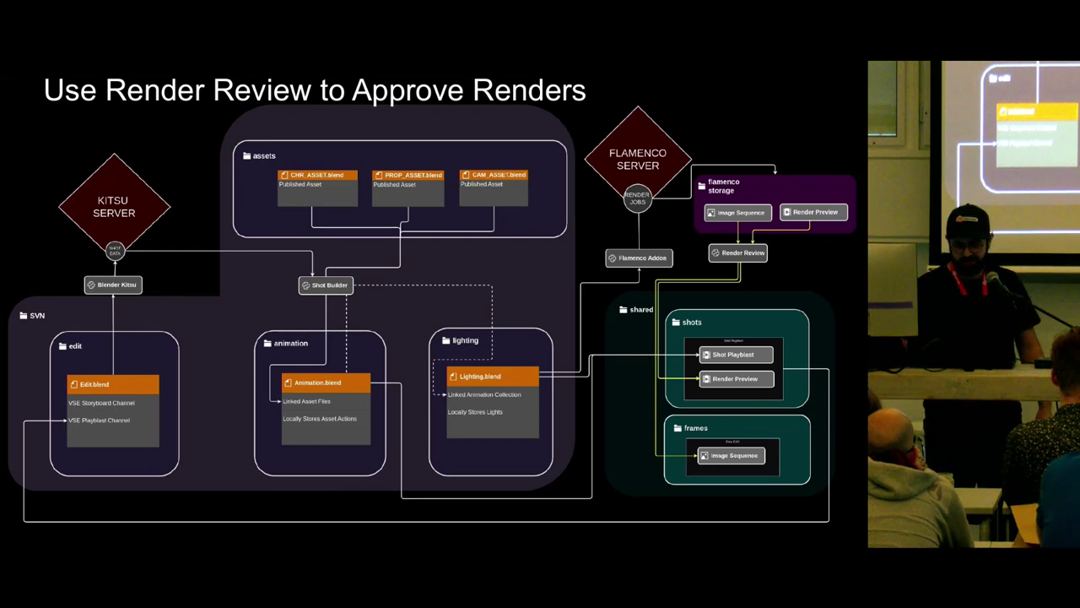
Return to Blender and open the recent Test_Production_Edit_v001.blend without saving changes to 010_0010.lighting.blend.
key(Right)
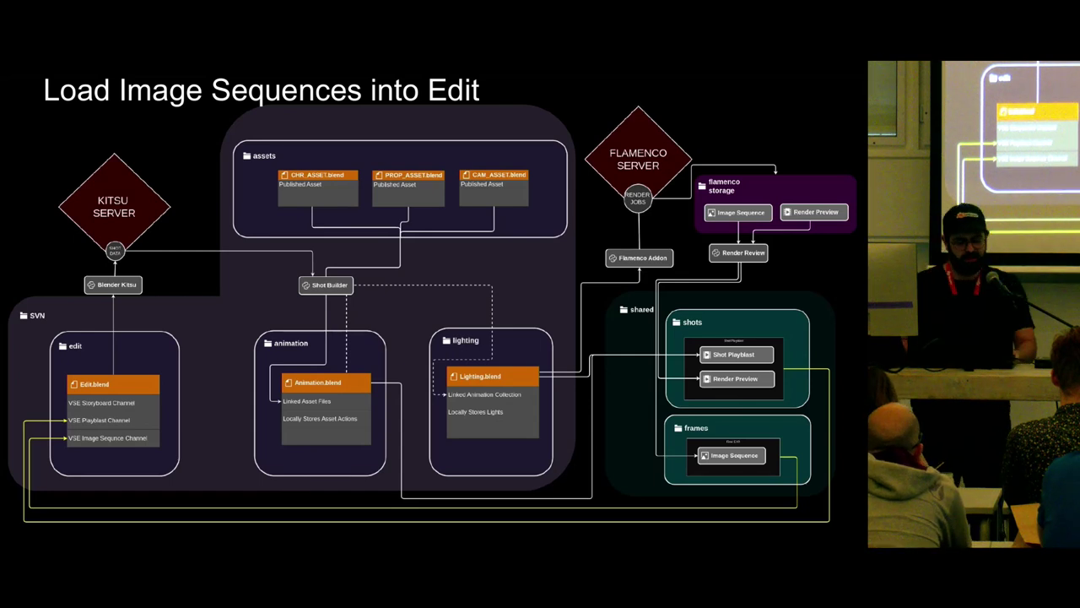
key(alt+Tab)
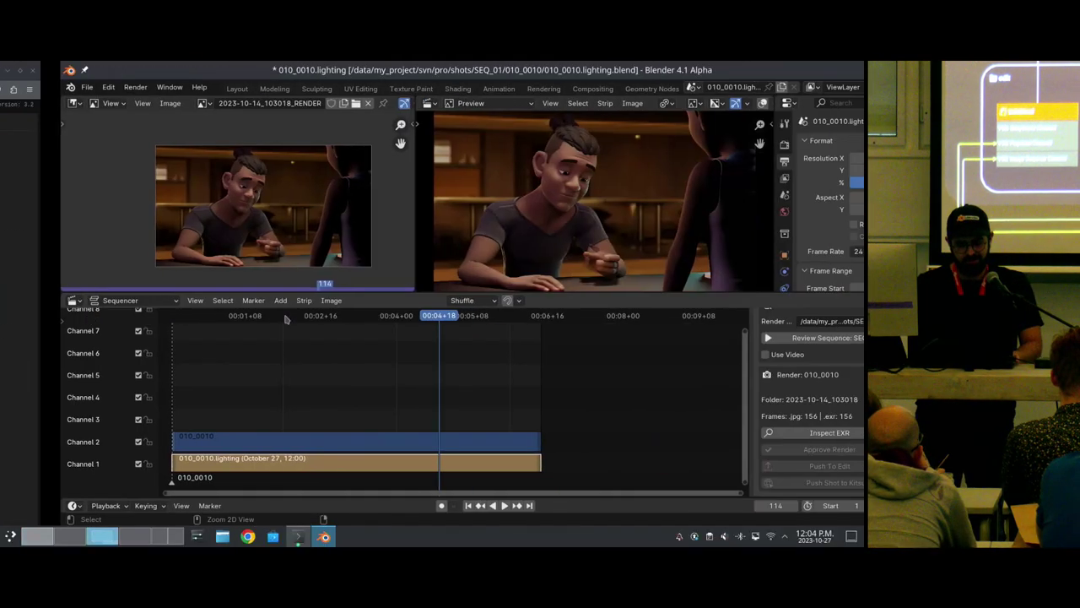
click(27, 87)
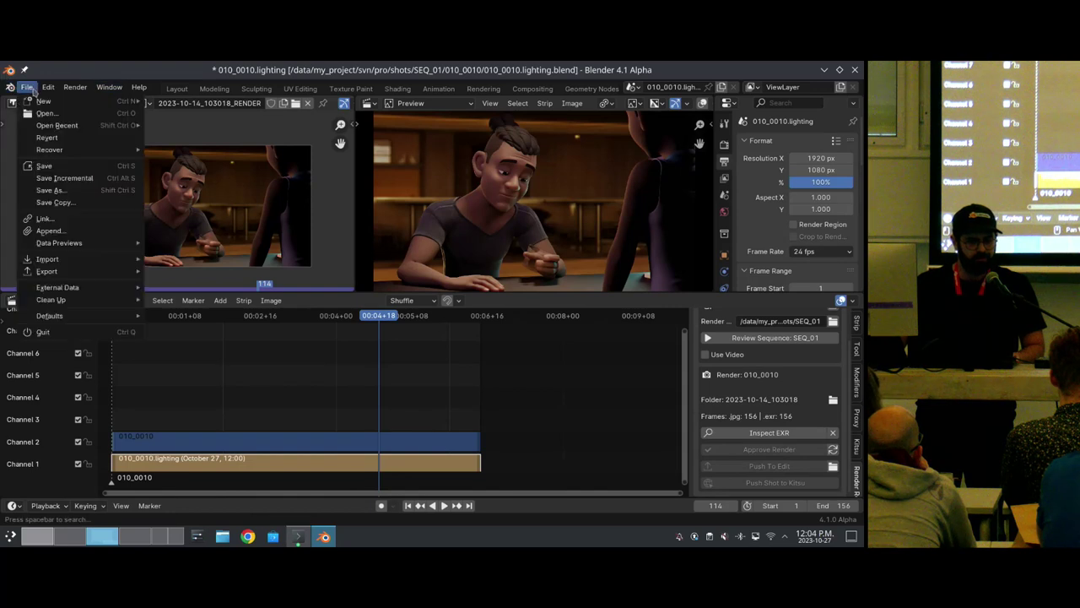
mouse_move(75, 126)
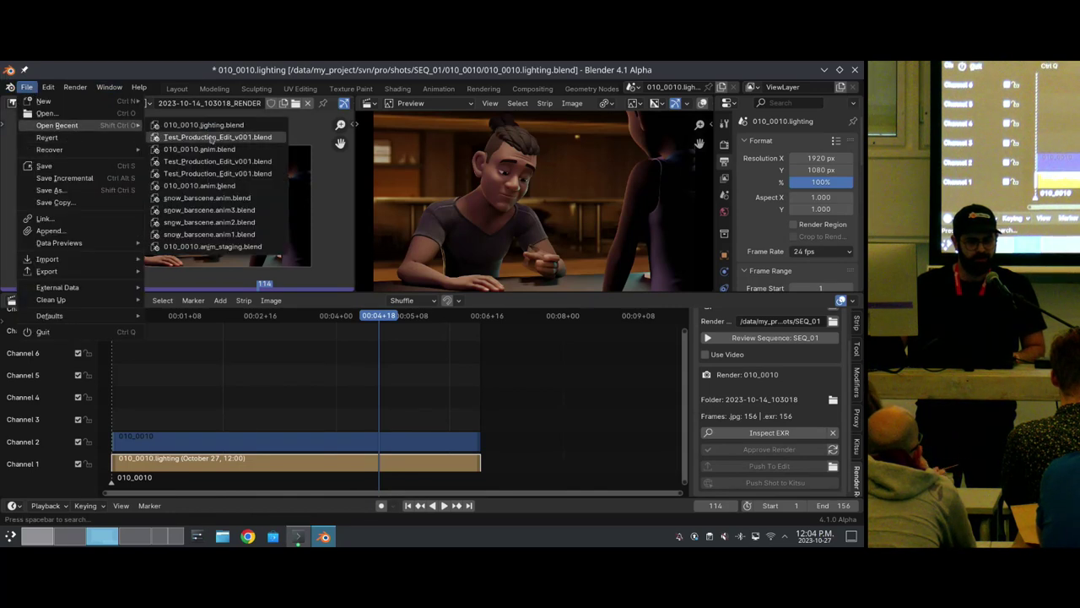
click(213, 138)
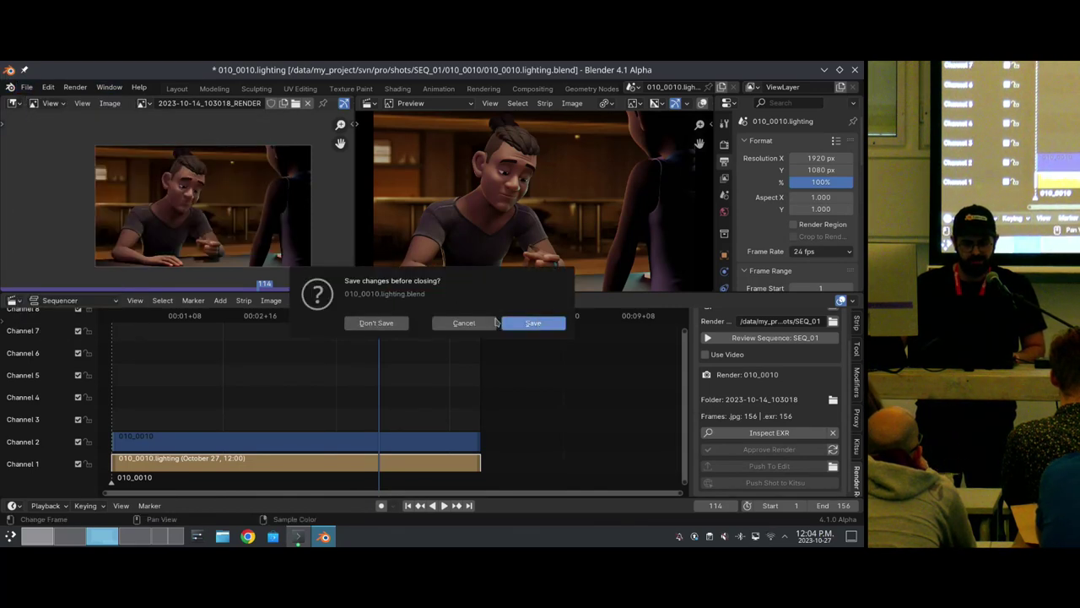
click(396, 326)
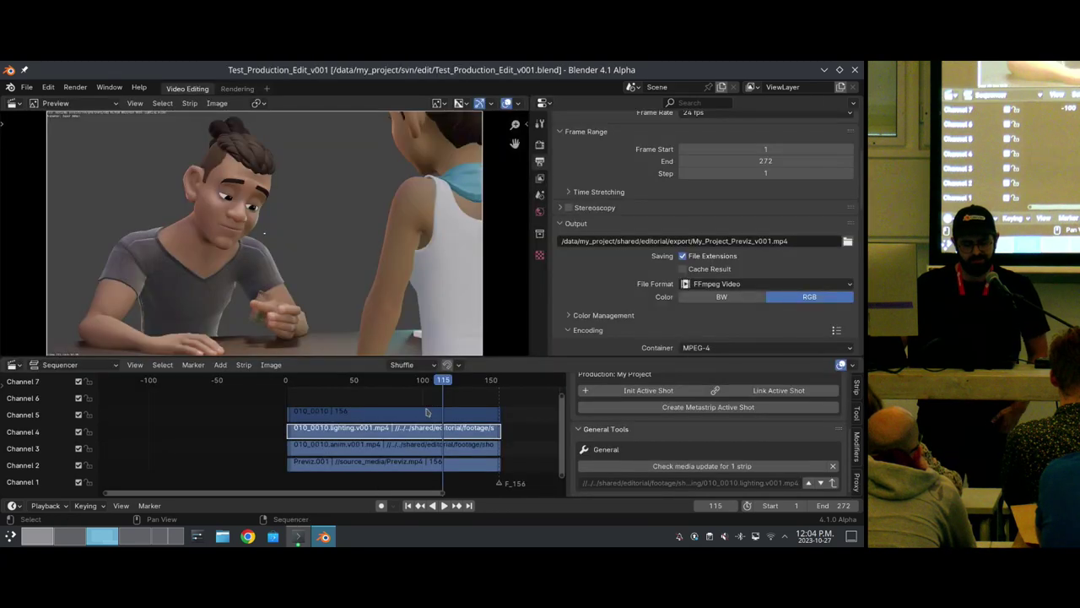
Move the 010_0010 metadata strip up to Channel 6 and set the playhead to frame 1.
drag(416, 423, 421, 407)
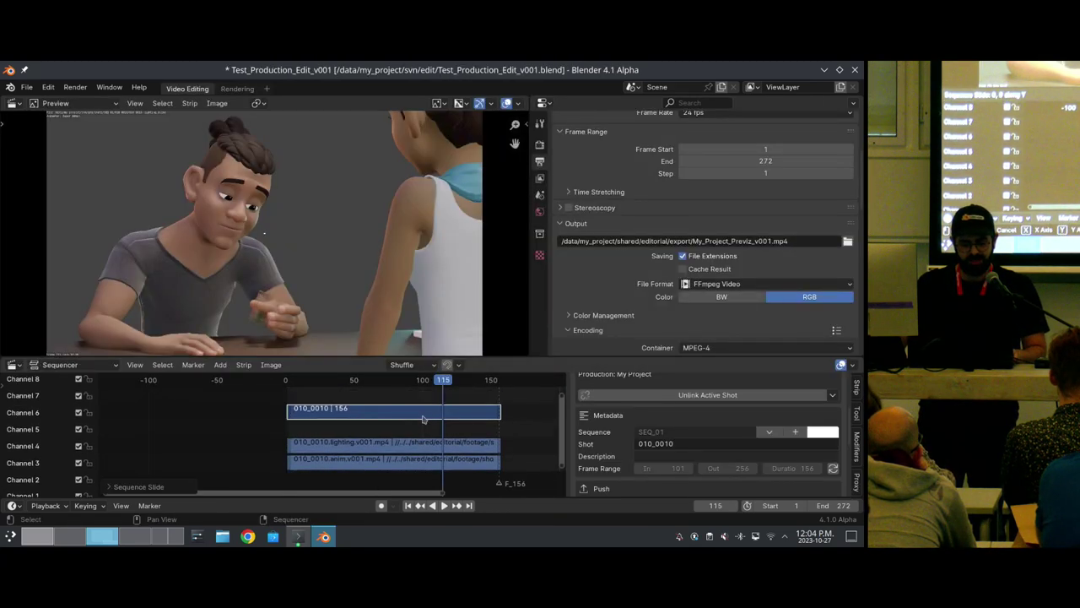
click(287, 380)
click(288, 381)
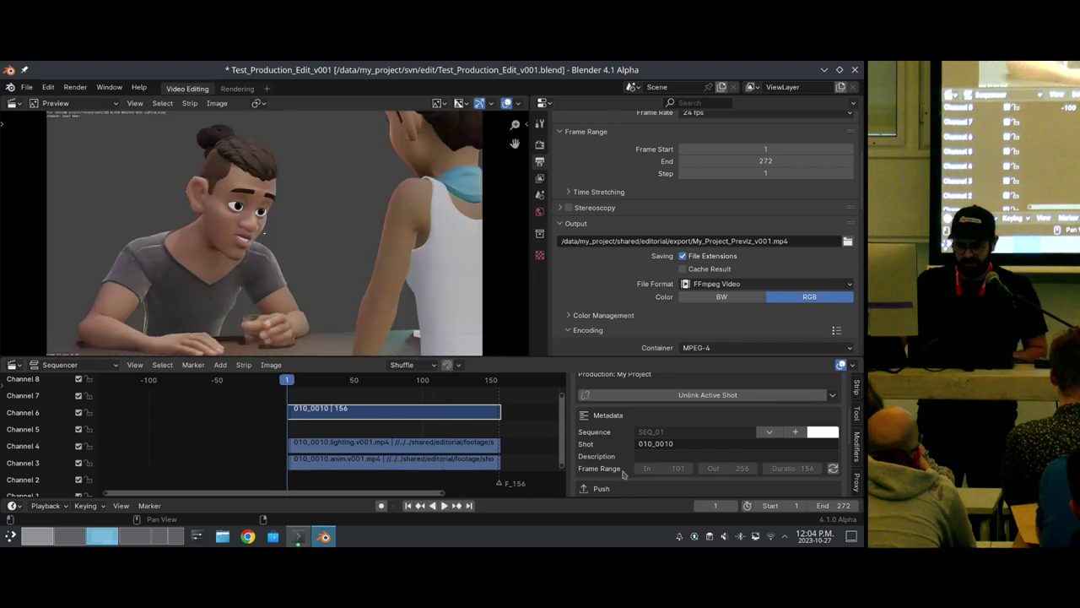
Update the 010_0010 lighting strip on Channel 4 to media version v002 and play back the edit briefly.
scroll(711, 423, down, 5)
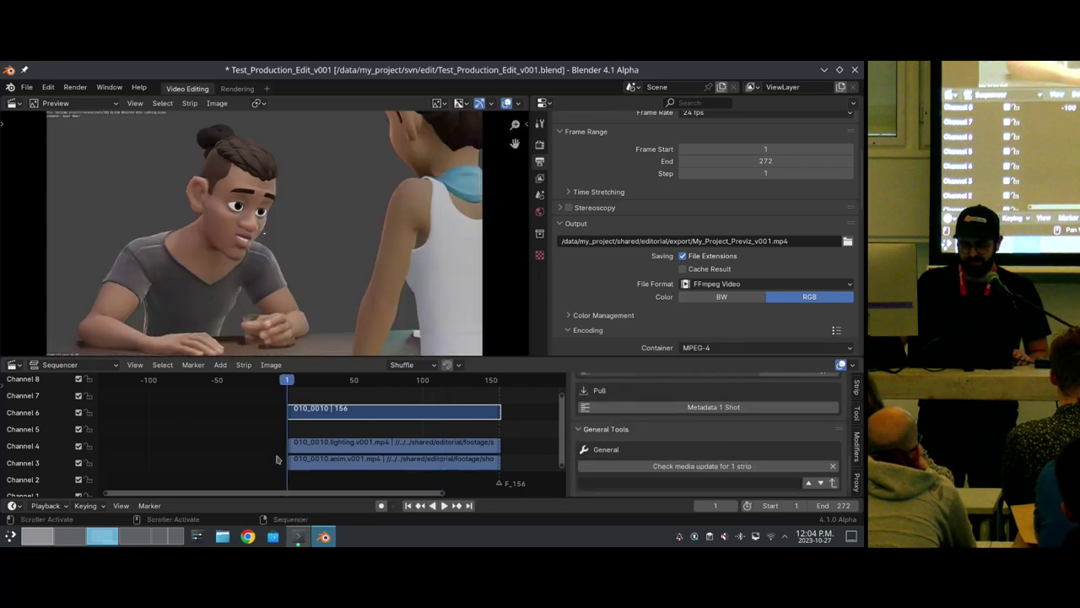
click(395, 442)
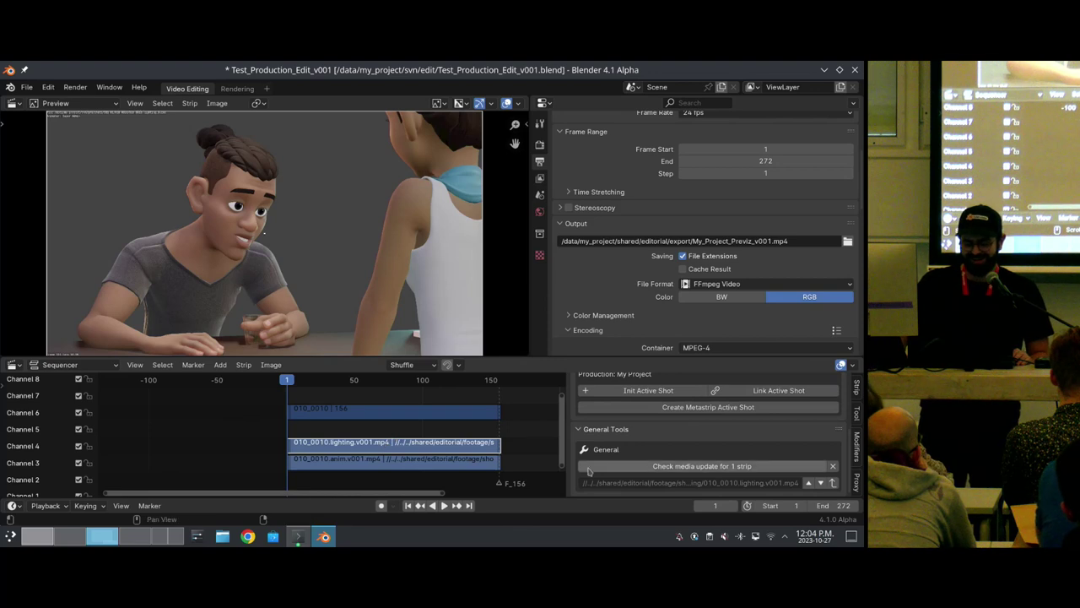
click(808, 483)
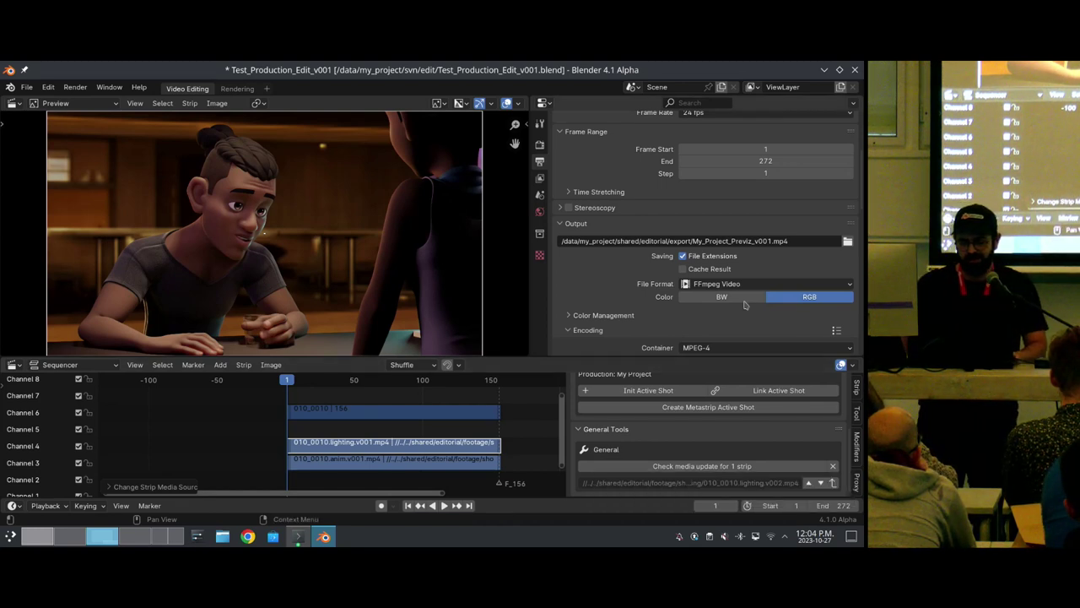
key(space)
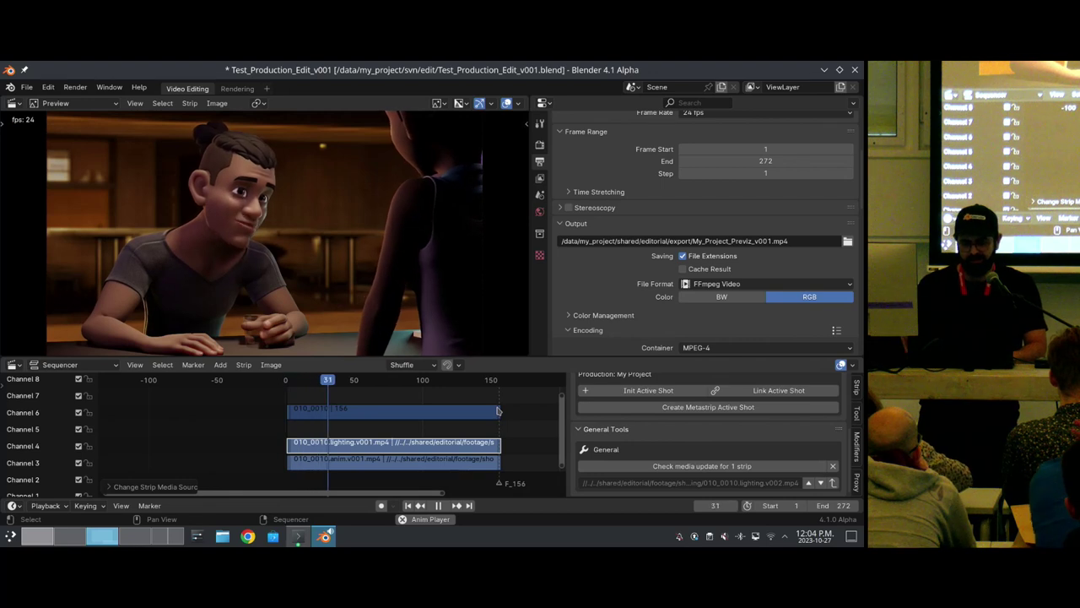
key(space)
Import the lighting shot as a JPG image sequence on Channel 5 with Match Scene Color, and scrub to frame 41.
scroll(653, 445, up, 3)
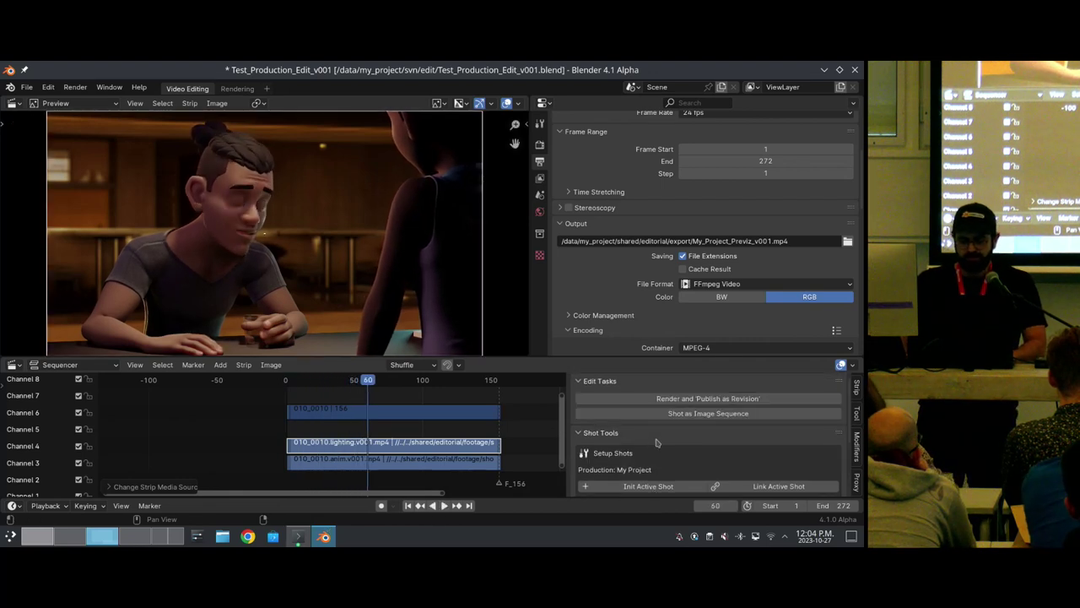
click(705, 419)
drag(704, 420, 294, 239)
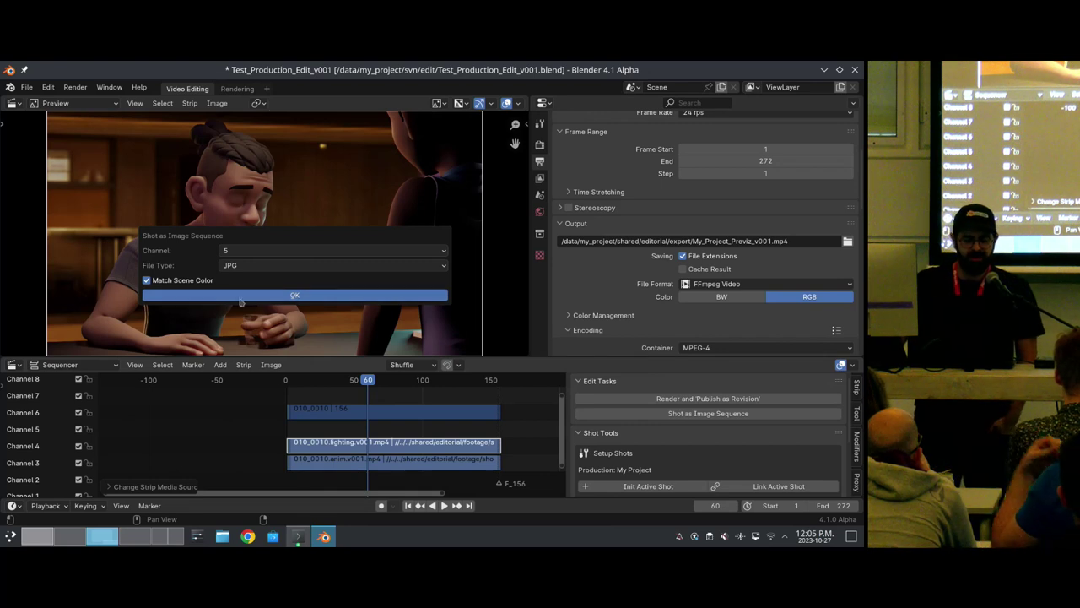
click(291, 297)
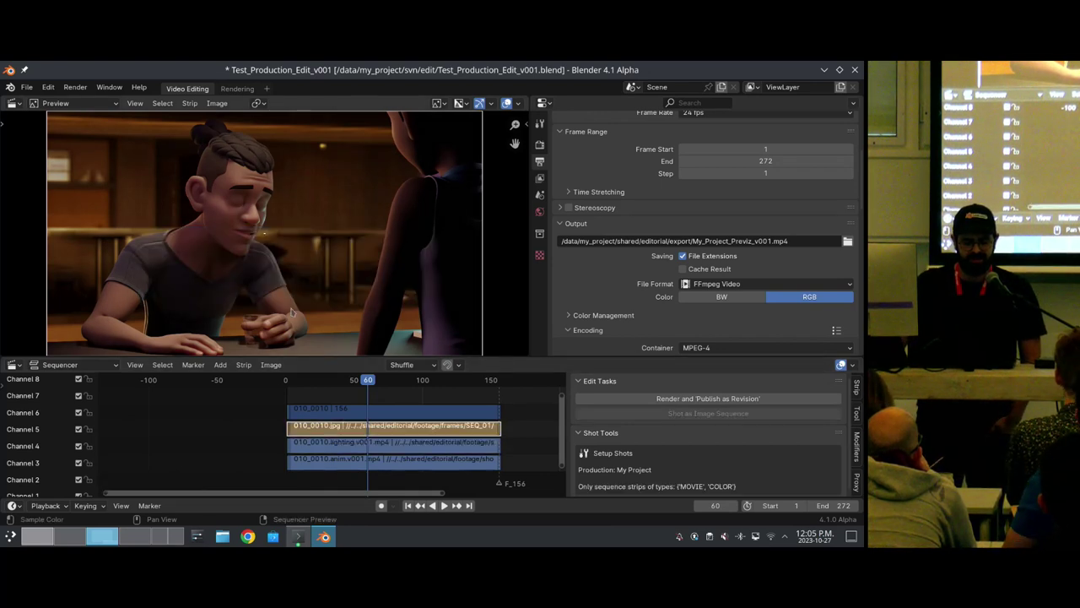
drag(312, 387, 342, 406)
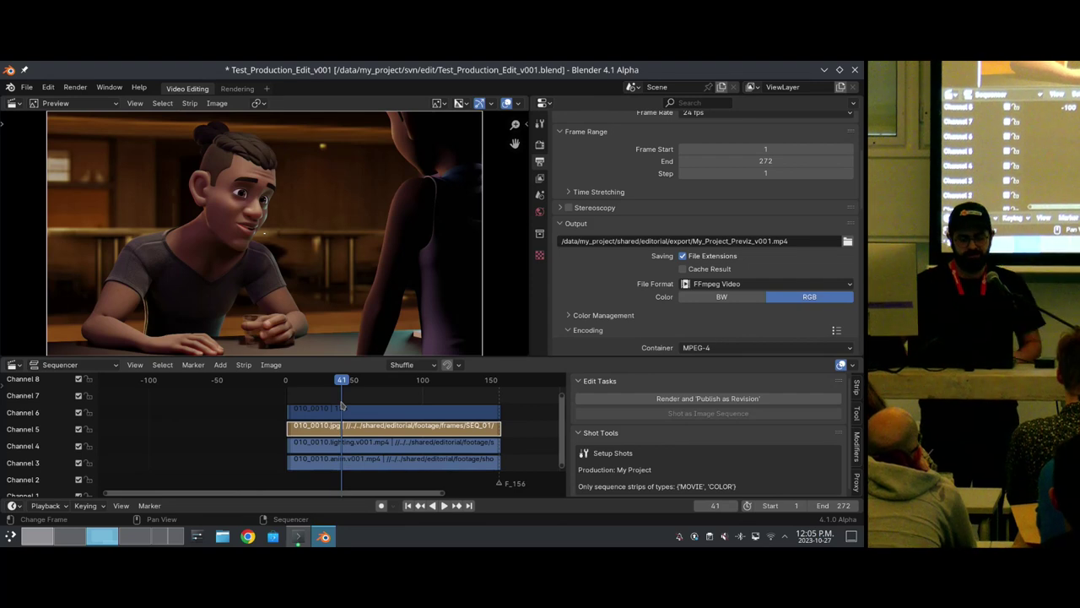
Mute the 010_0010 image sequence, lighting and anim strips on Channels 5, 4 and 3 together.
scroll(348, 410, down, 2)
shift+scroll(390, 437, down, 2)
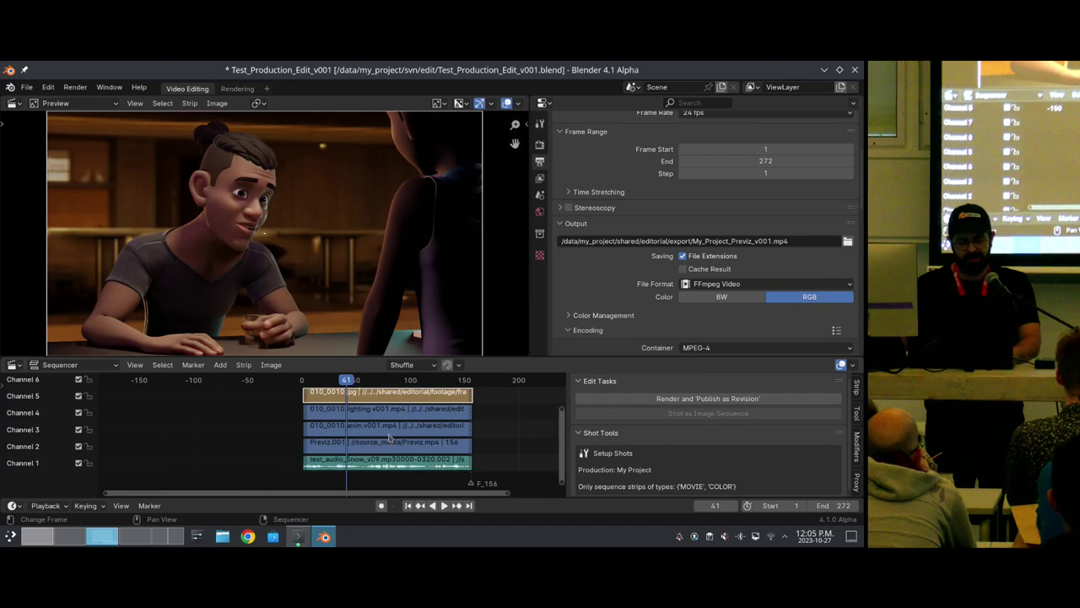
click(401, 427)
shift+click(401, 412)
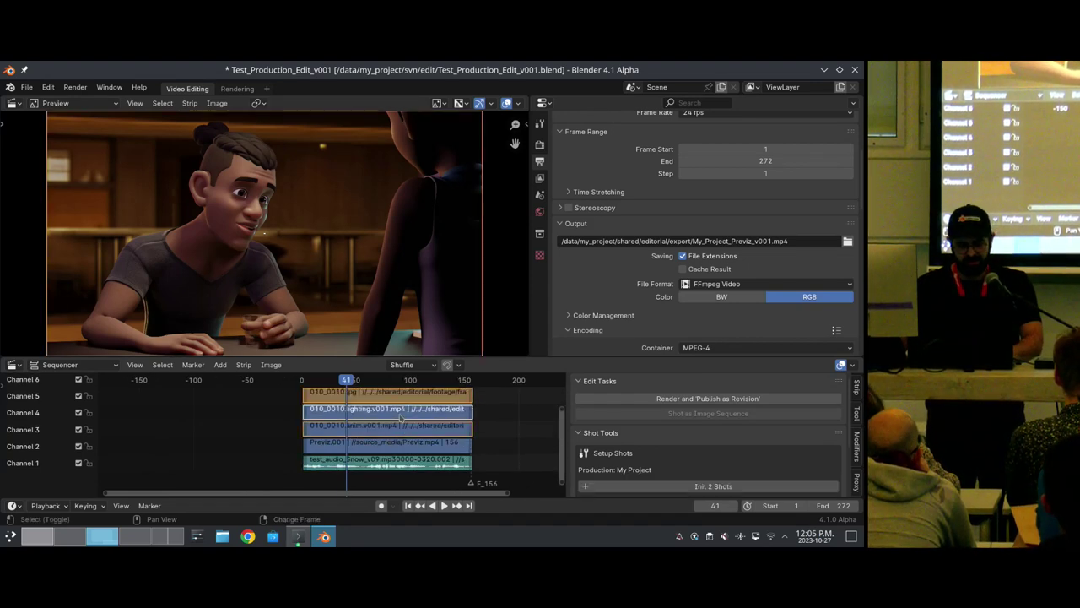
key(h)
Unmute the anim strip on Channel 3, followed by the lighting strip on Channel 4.
click(382, 432)
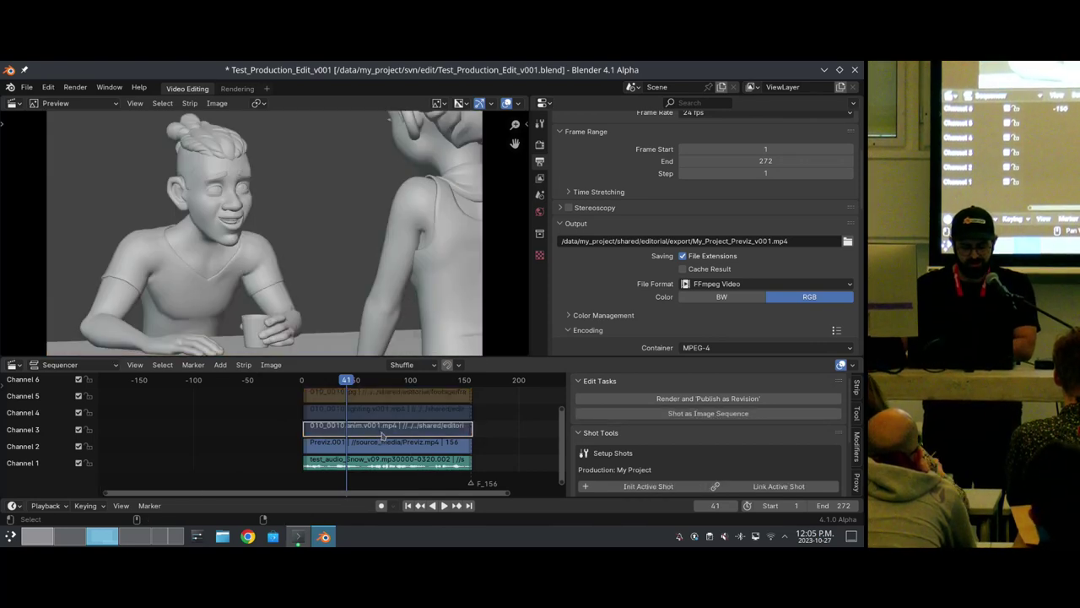
key(alt+h)
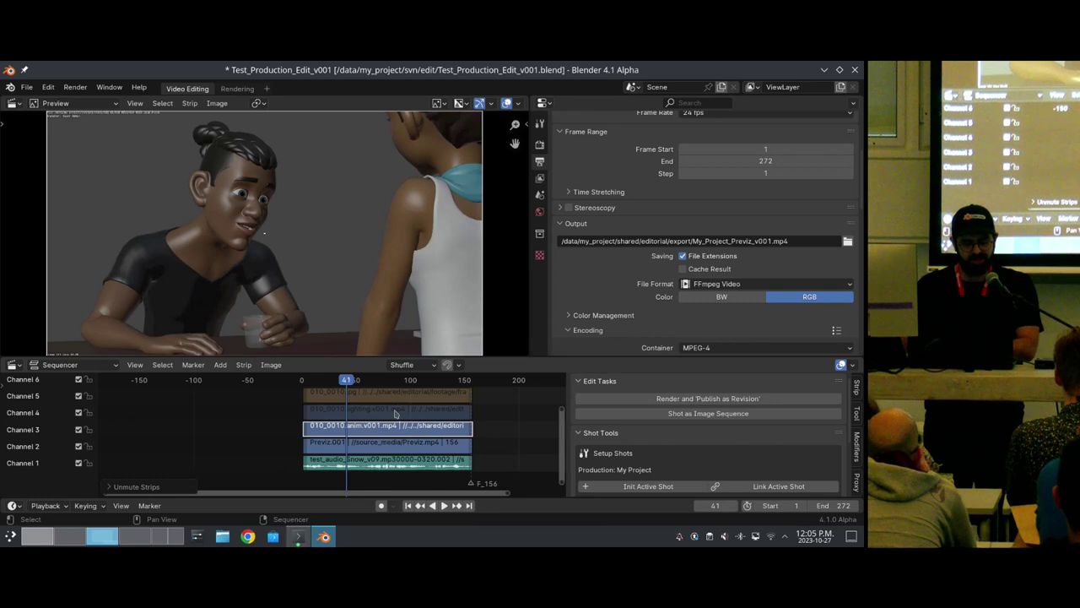
click(395, 414)
key(alt+h)
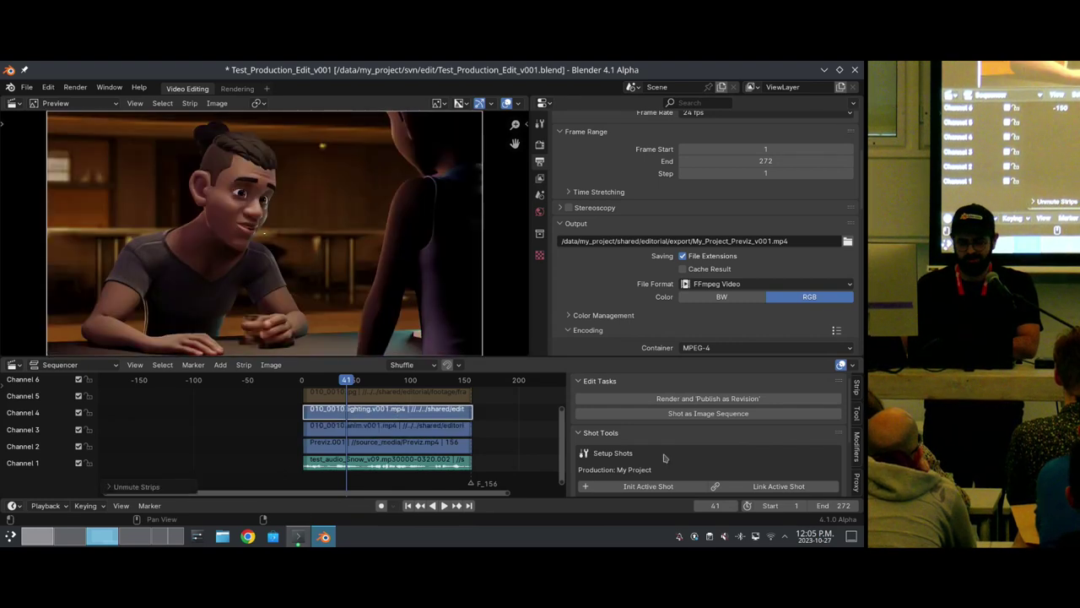
Step the lighting strip's media back to v001 and unmute the JPG image sequence strip on Channel 5.
scroll(794, 459, down, 3)
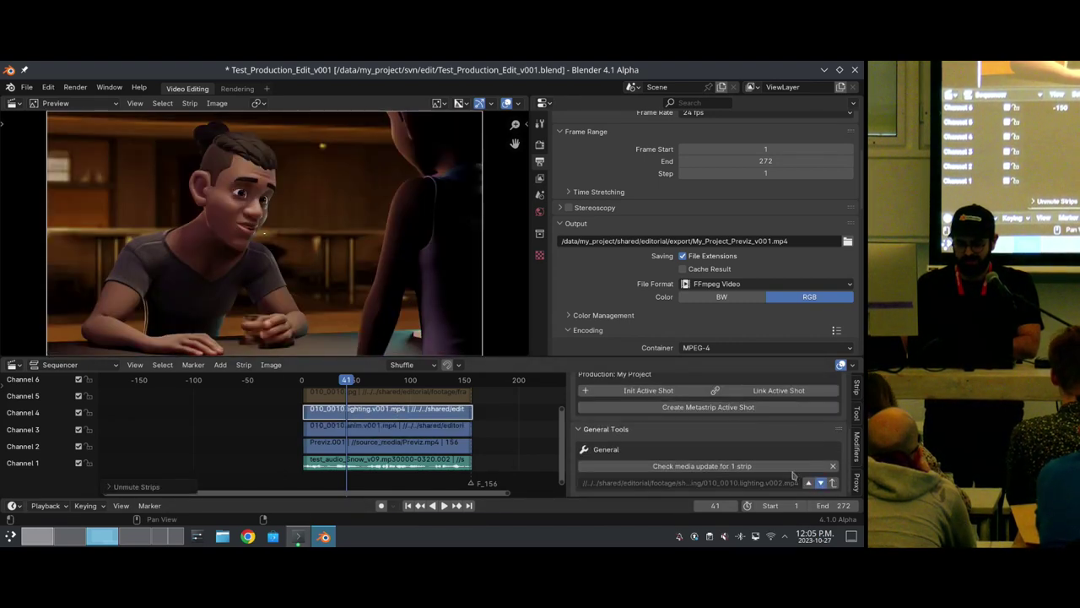
click(820, 483)
click(428, 395)
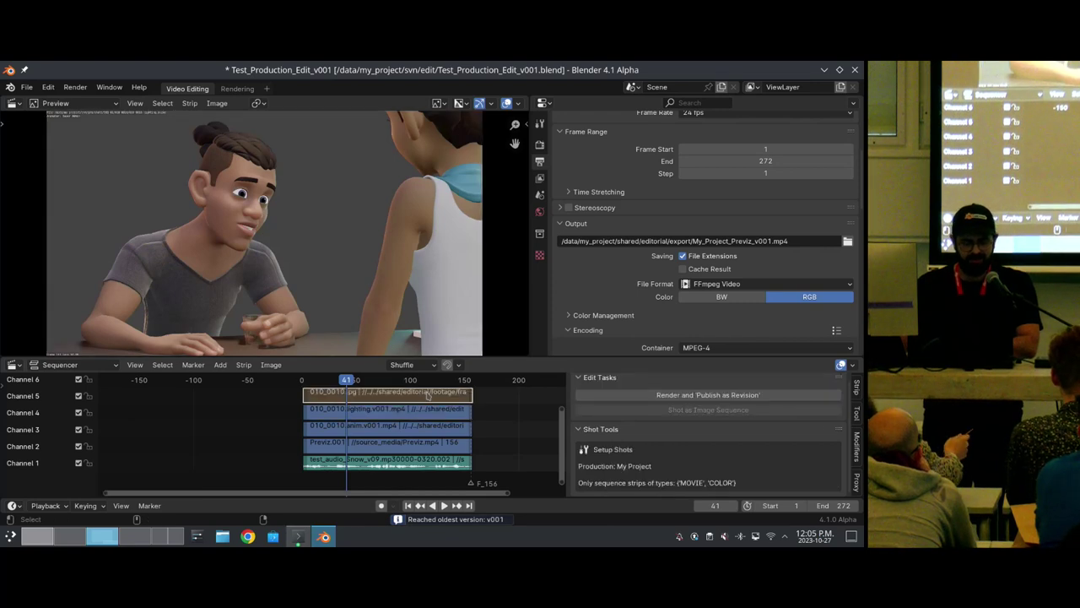
key(alt+h)
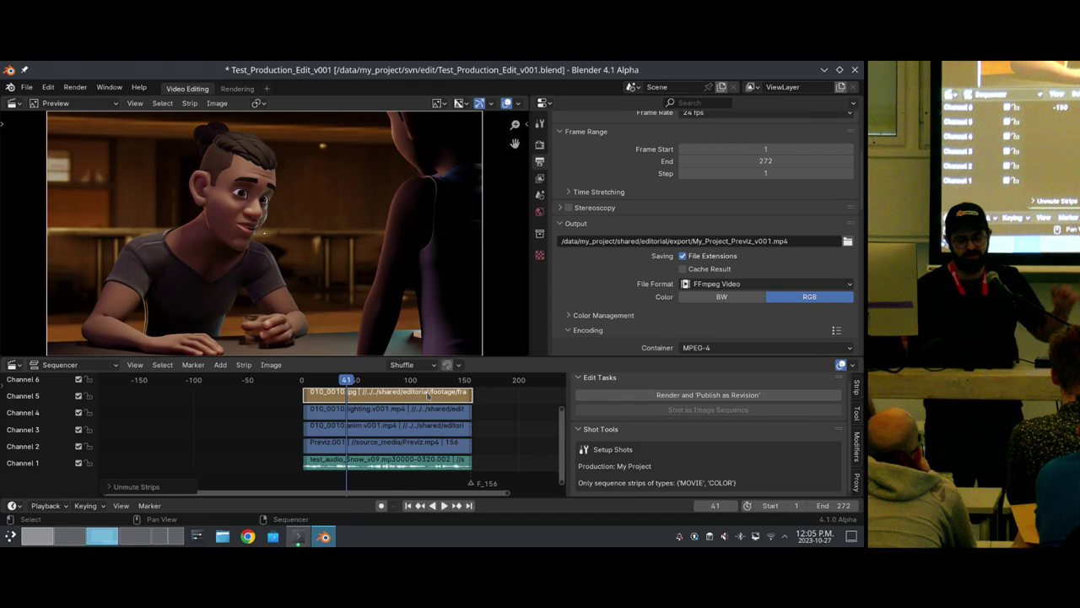
Check the encoding settings in the output properties, and read the Final Render section of the Project Usage documentation in the browser.
shift+scroll(442, 449, up, 2)
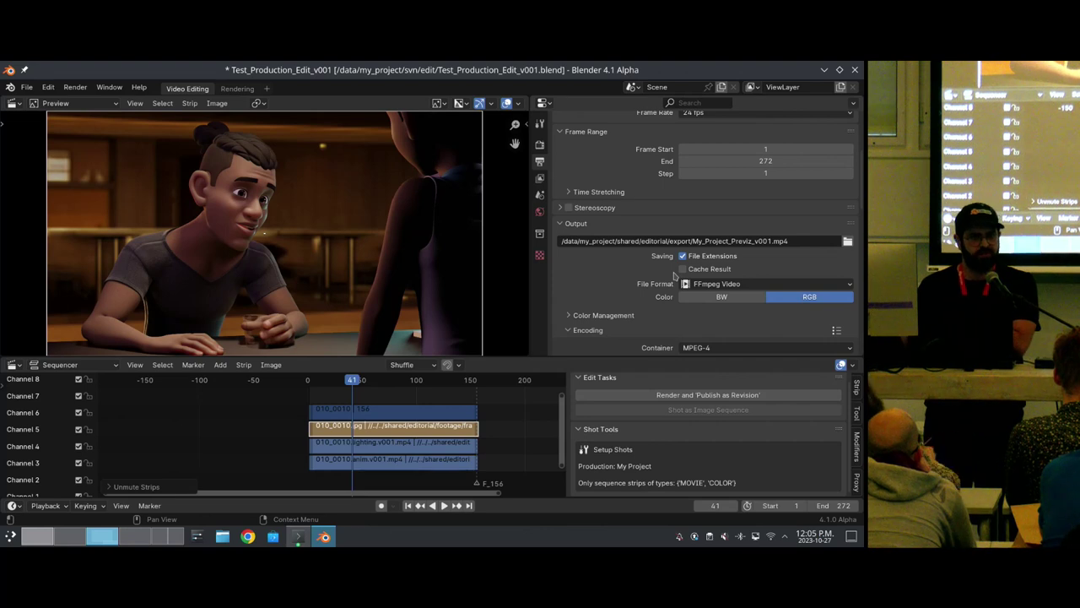
scroll(676, 275, down, 5)
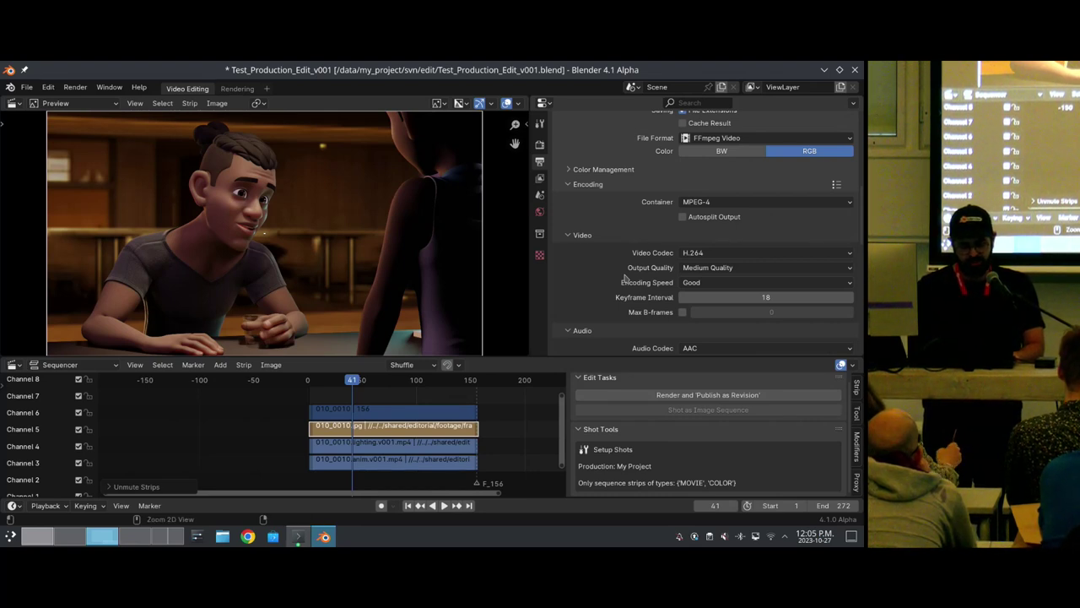
key(alt+Tab)
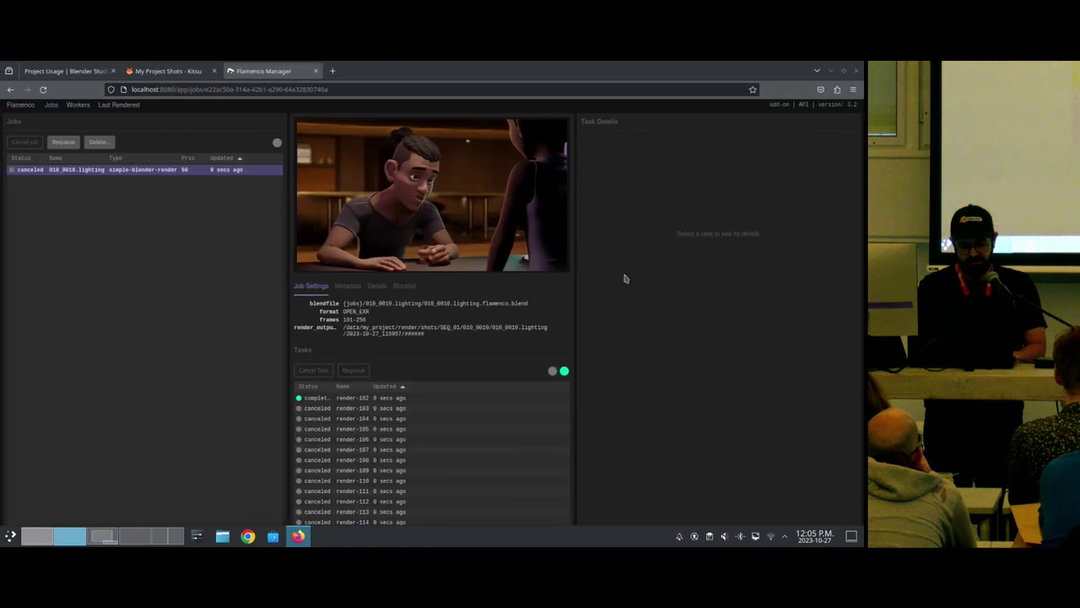
key(ctrl+Page_Up)
key(ctrl+Page_Up)
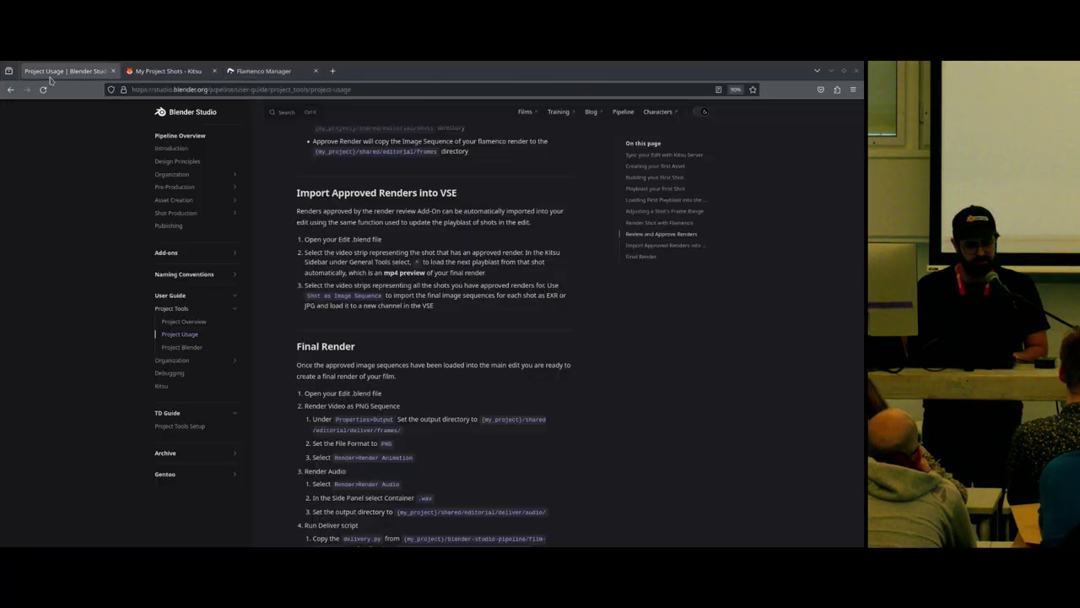
scroll(532, 376, down, 3)
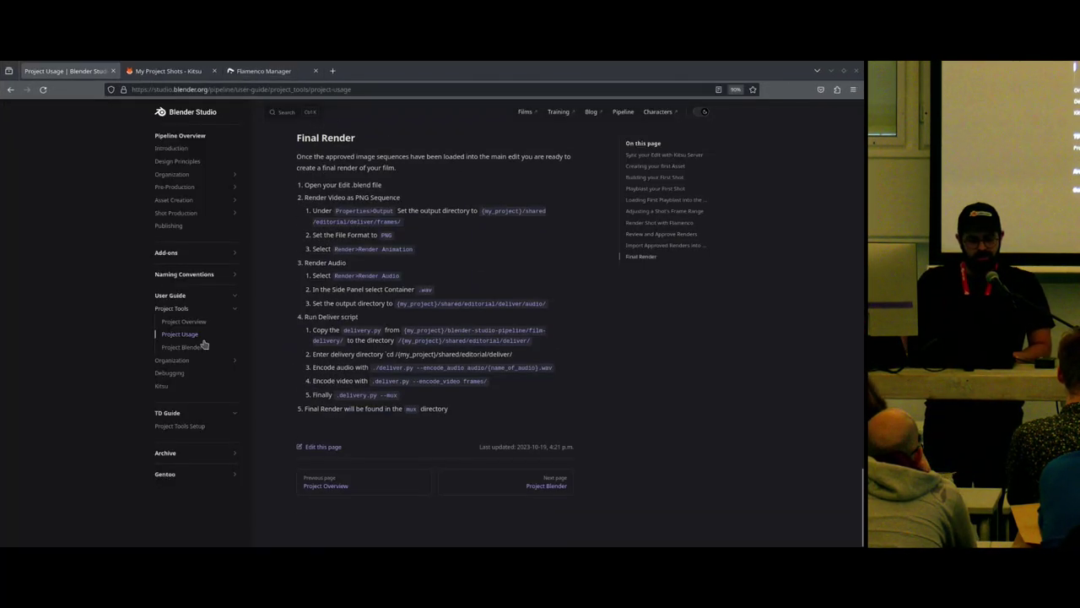
scroll(584, 343, up, 1)
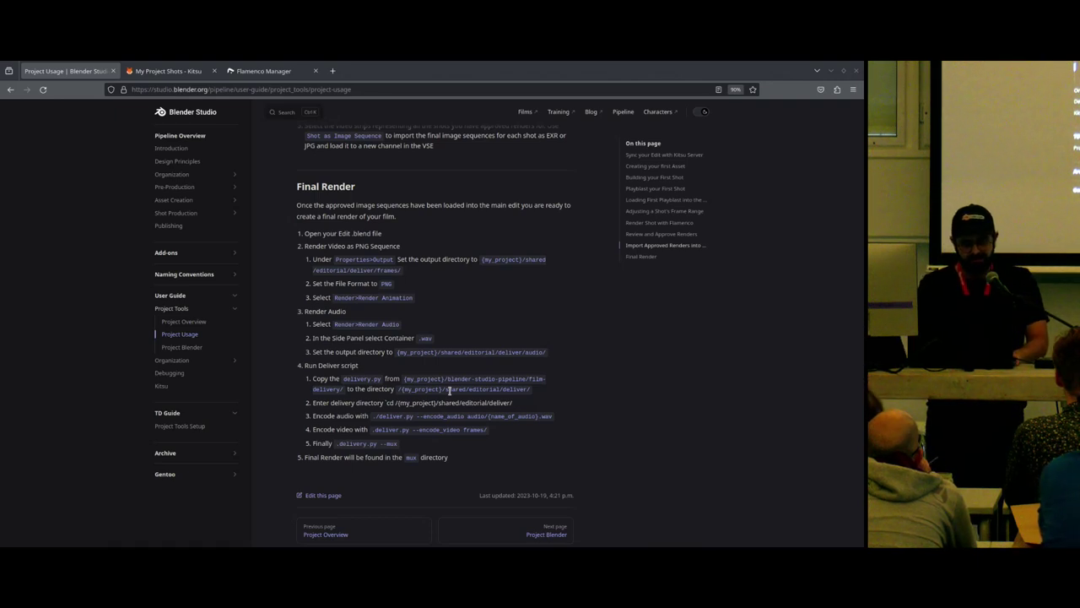
key(alt+Tab)
key(Left)
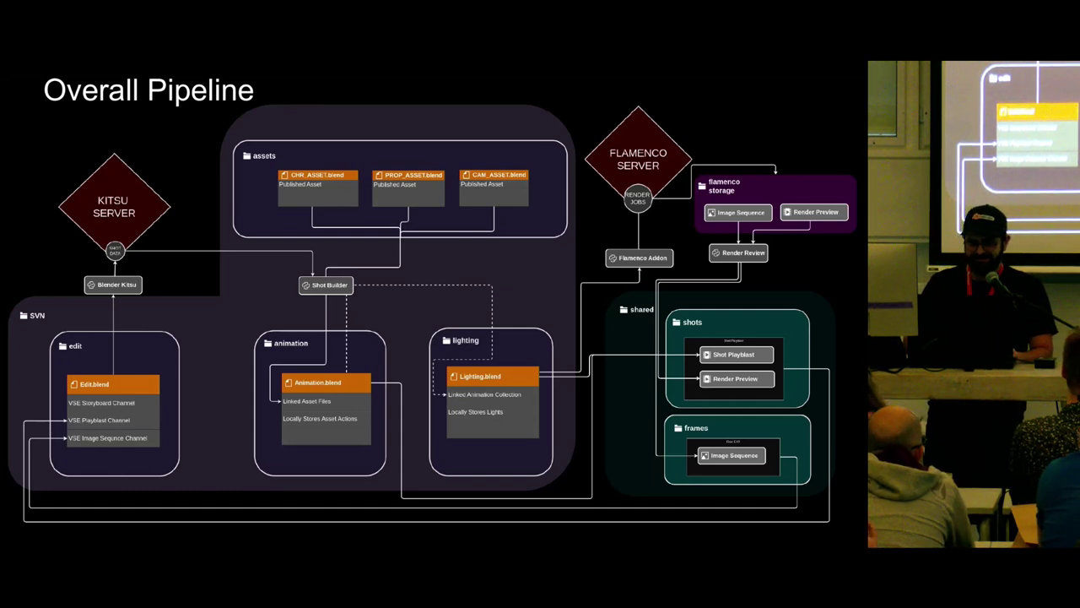
key(Left)
key(Left)
key(Left)
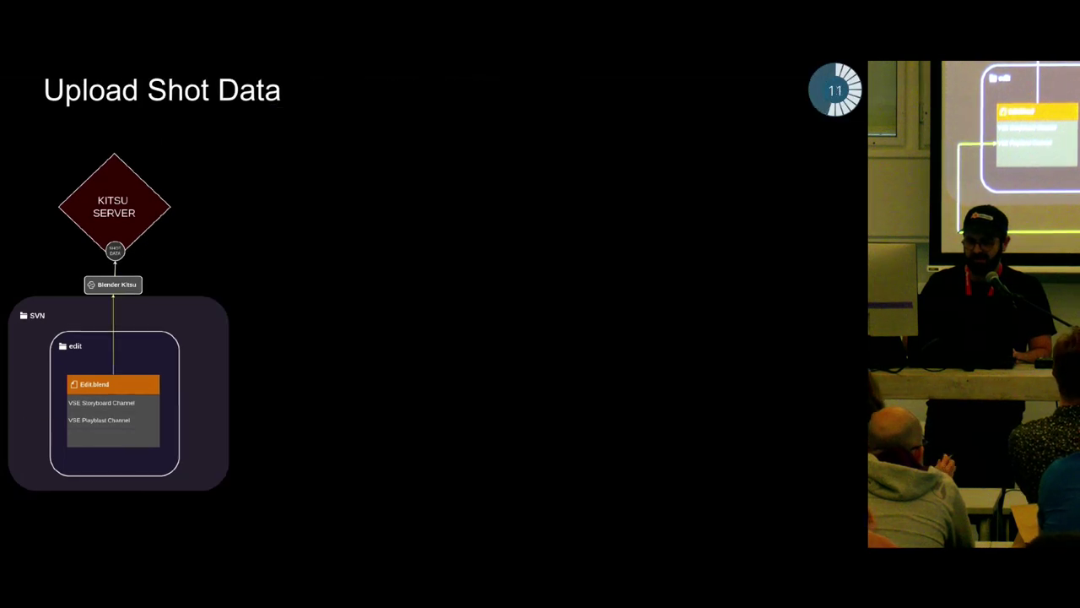
key(Left)
key(Left)
key(Left)
key(Left)
key(Left)
key(Left)
key(Left)
key(Left)
key(Left)
key(Left)
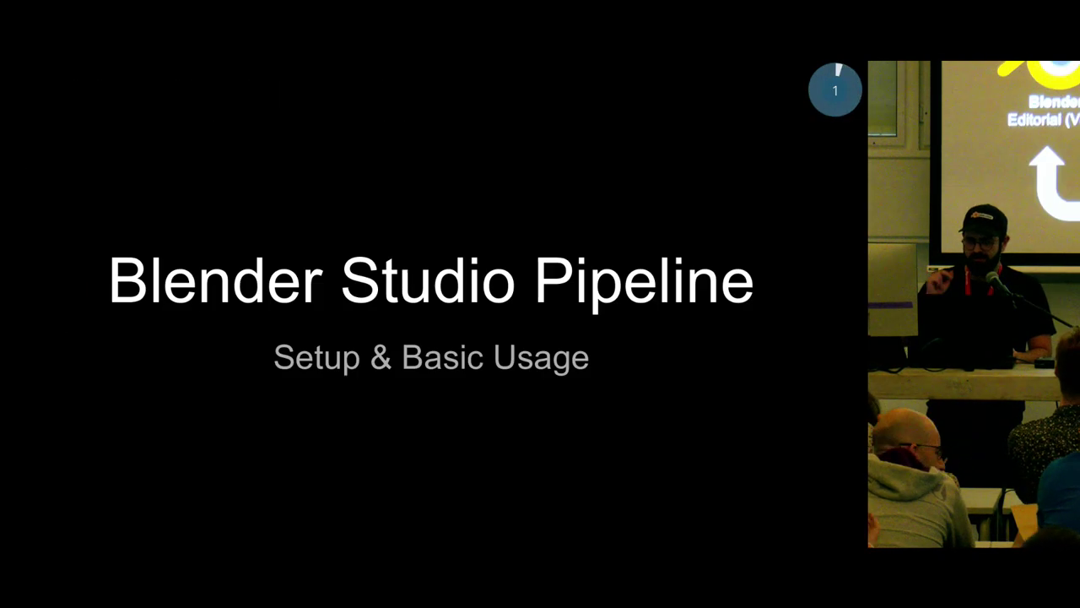
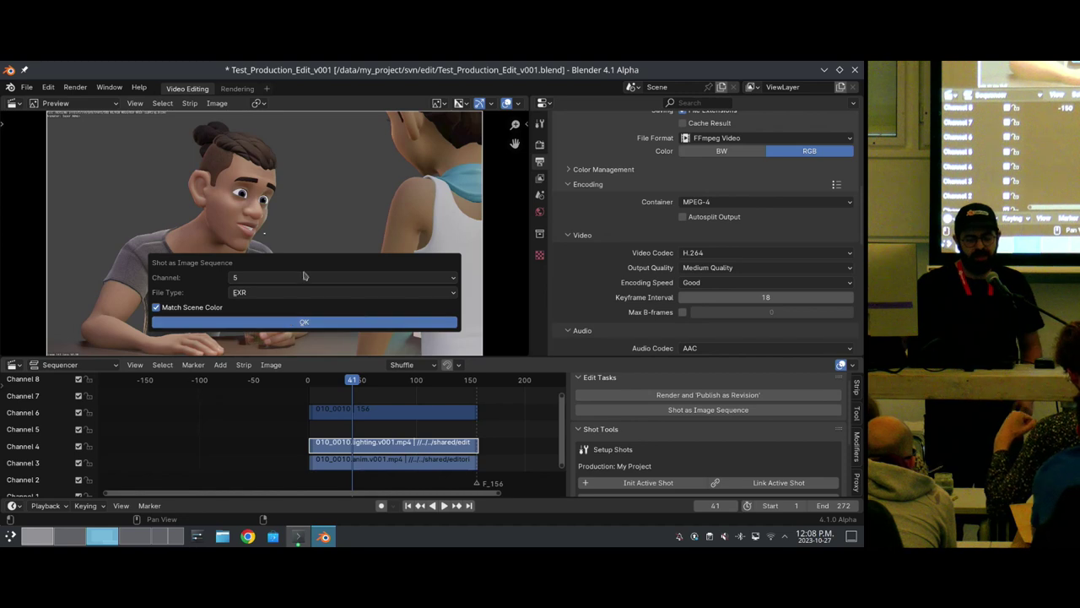
Import the lighting shot as an EXR image sequence on Channel 5 and move the 010_0010 metadata strip up to Channel 7.
click(338, 322)
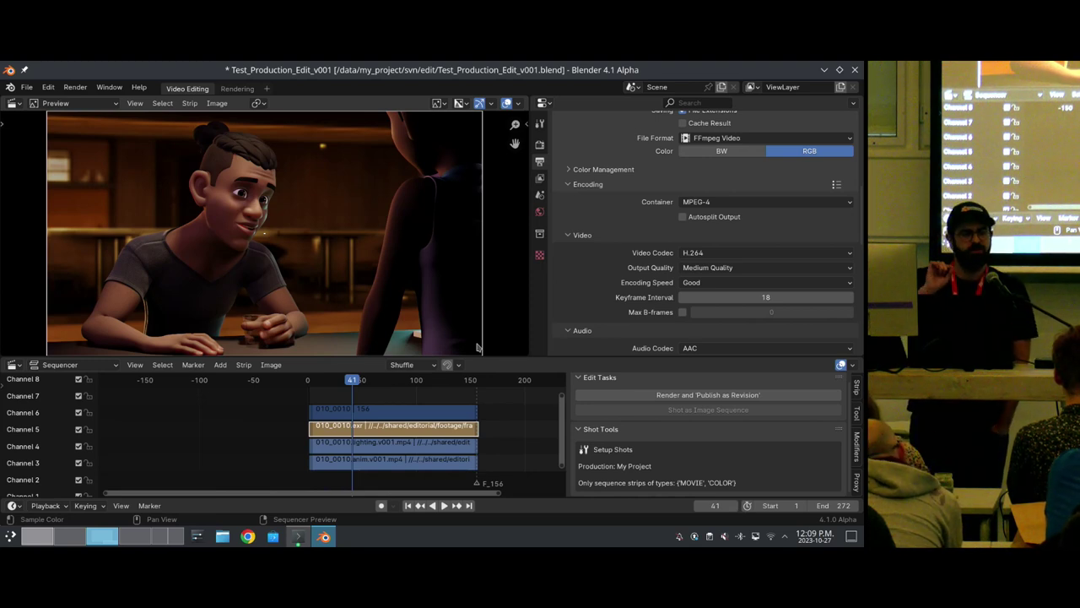
click(365, 412)
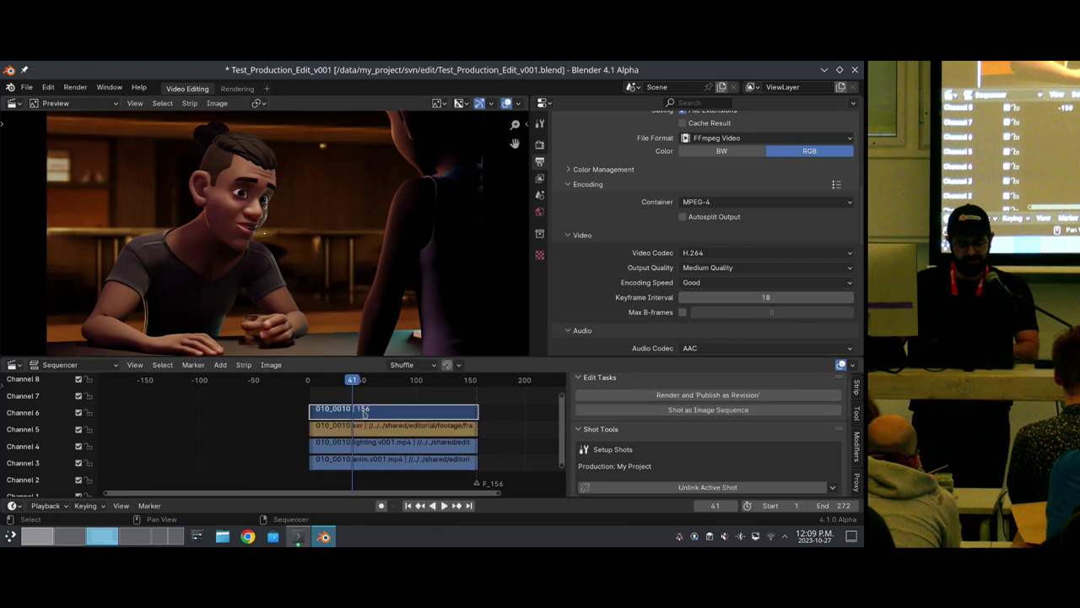
drag(363, 412, 365, 397)
Import the lighting strip's shot as a JPG image sequence on Channel 6 with Match Scene Color enabled.
click(377, 442)
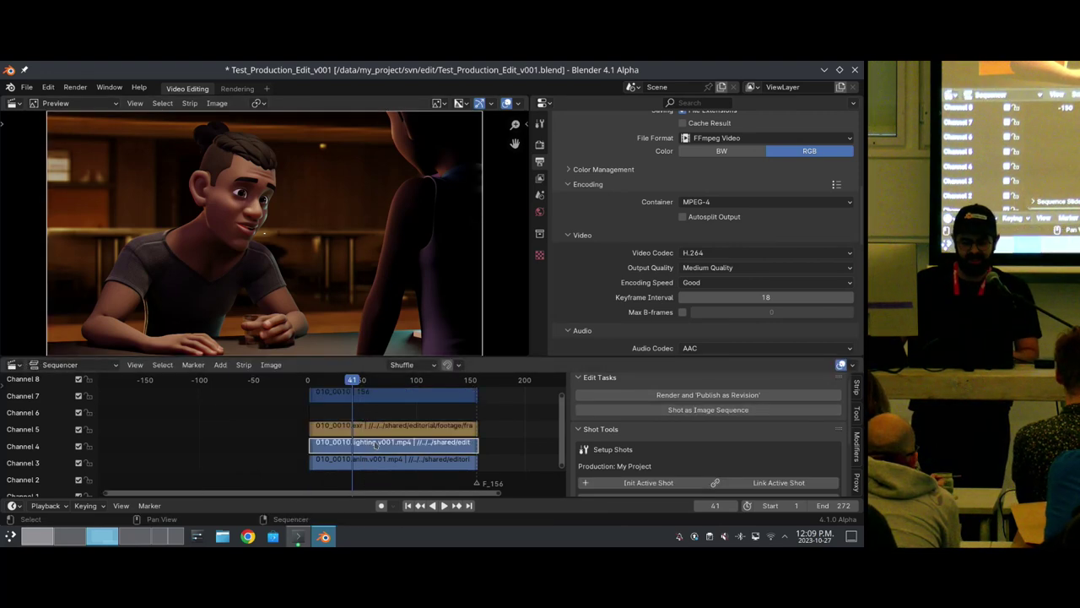
click(693, 411)
click(686, 446)
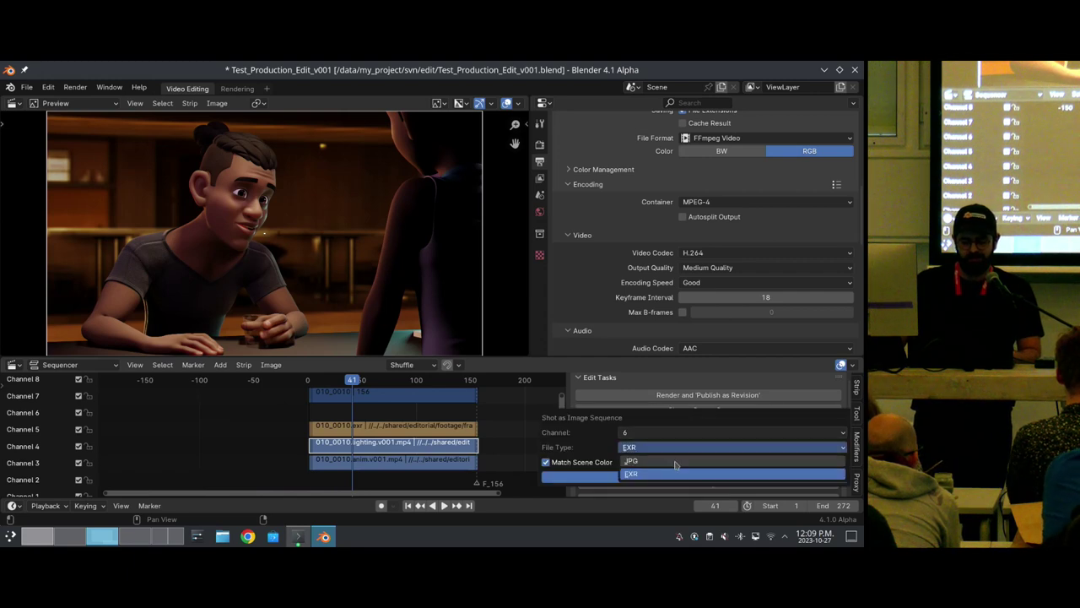
click(654, 471)
click(653, 476)
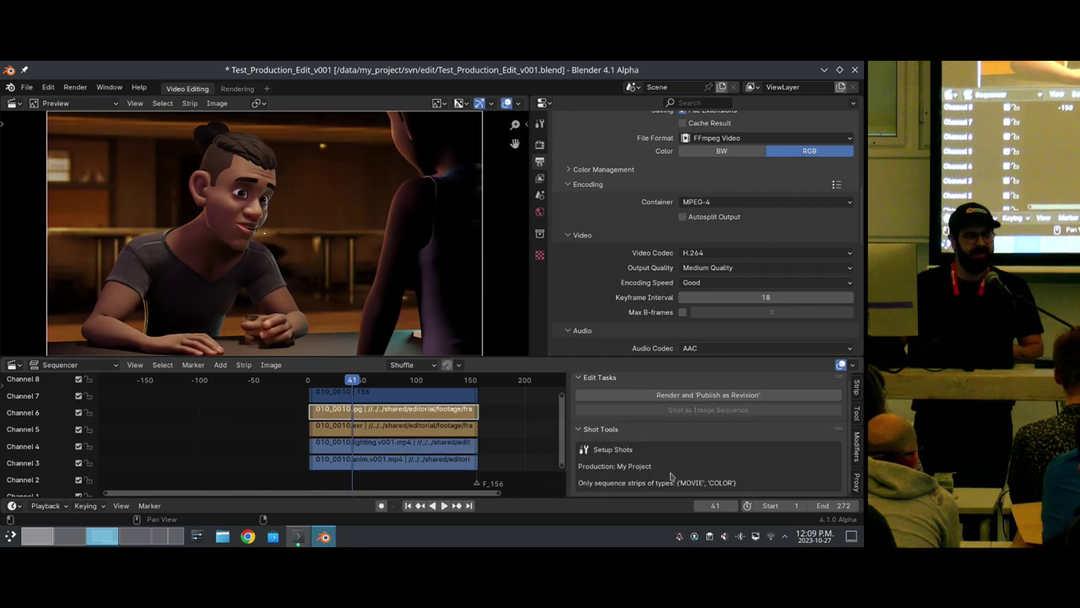
Mute and unmute the JPG sequence strip on Channel 6 to compare it with the EXR sequence.
key(h)
key(alt+h)
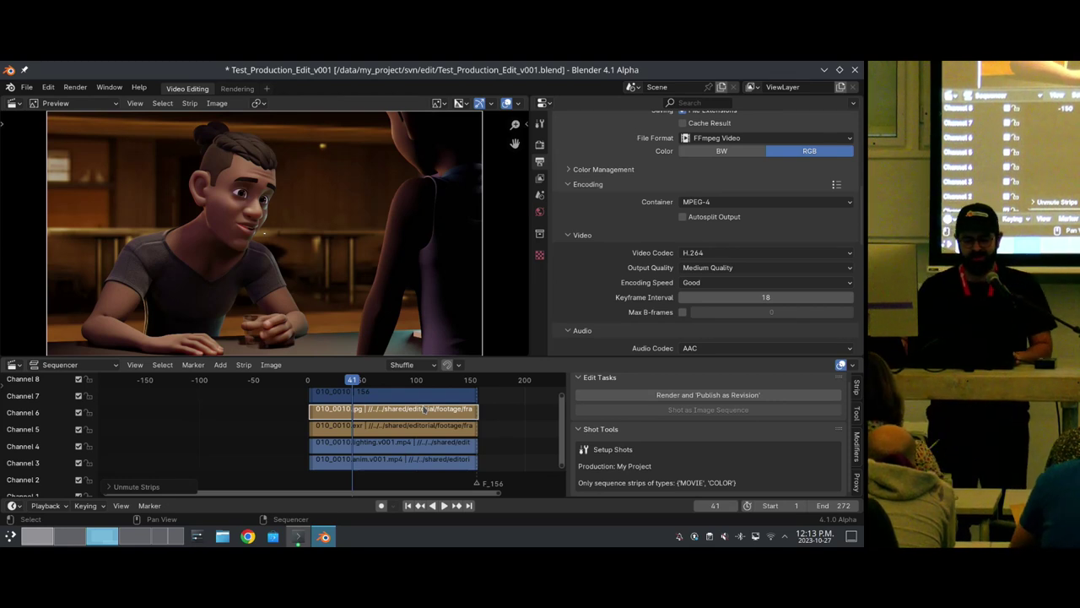
Delete the JPG sequence, EXR sequence and lighting movie strips of shot 010_0010 from the edit.
click(440, 381)
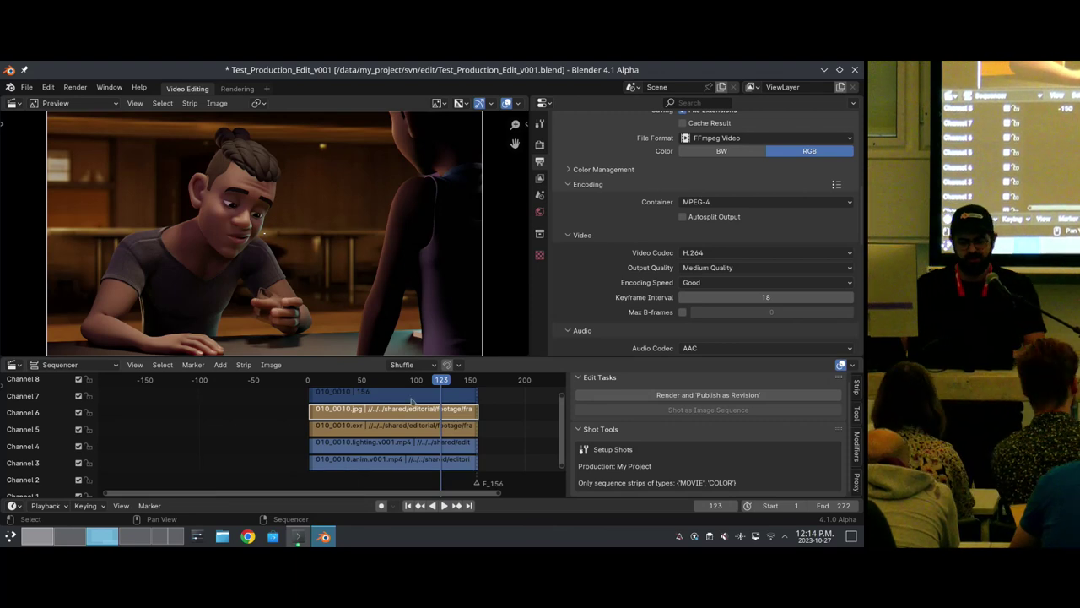
shift+click(445, 441)
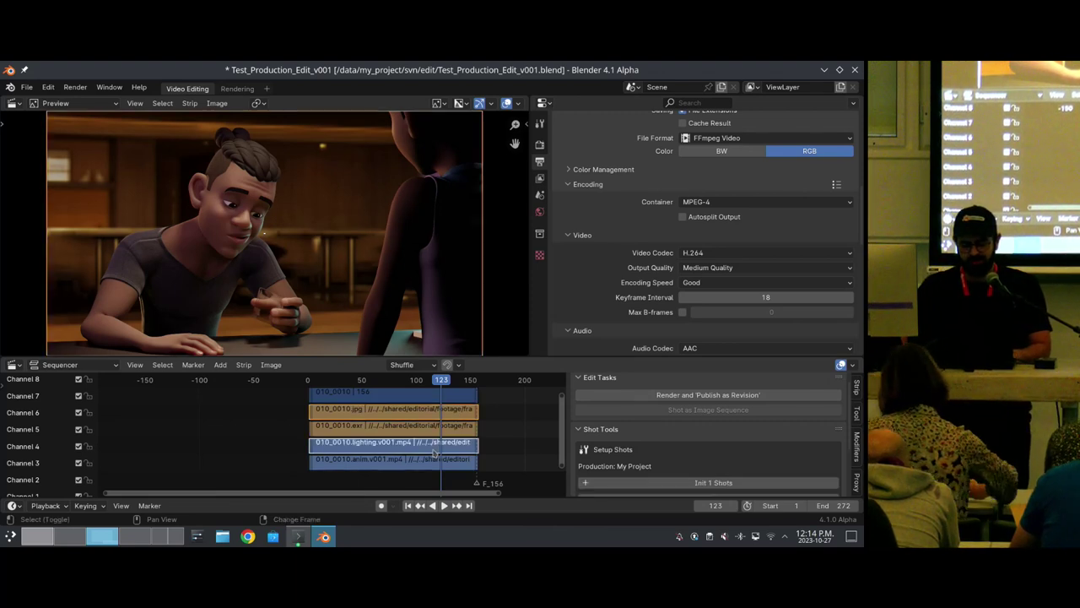
shift+click(422, 428)
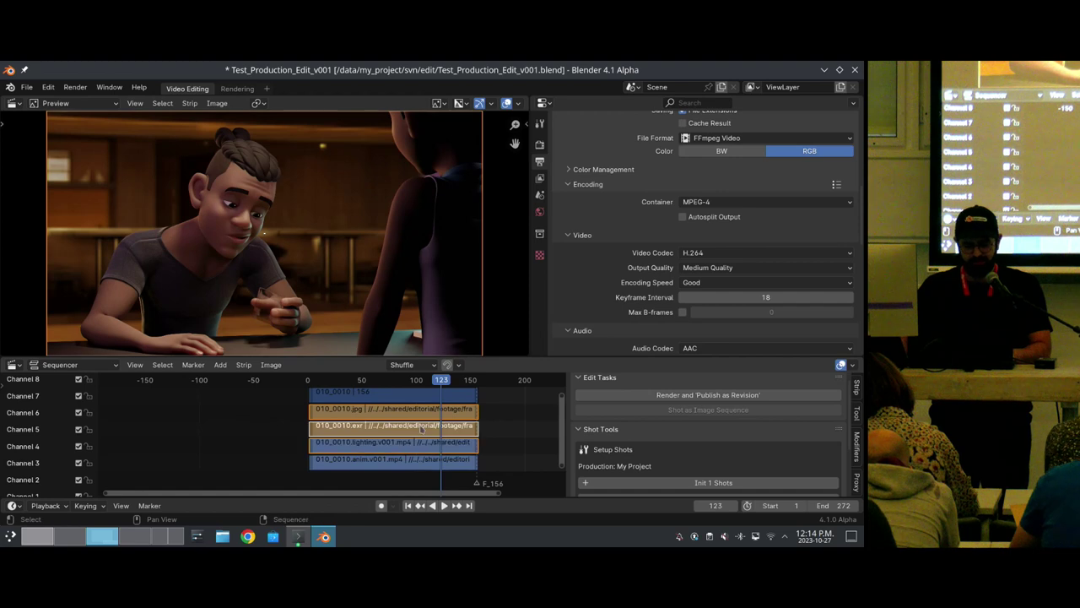
key(Delete)
Move the 010_0010 animation movie strip up to Channel 6, directly below the metadata strip.
click(410, 459)
key(g)
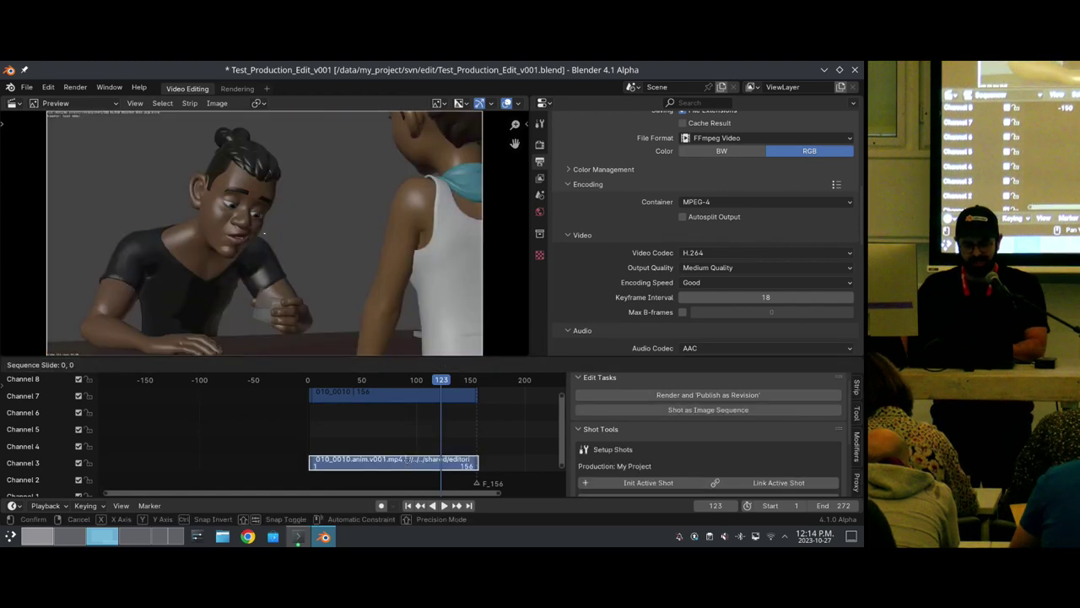
click(417, 410)
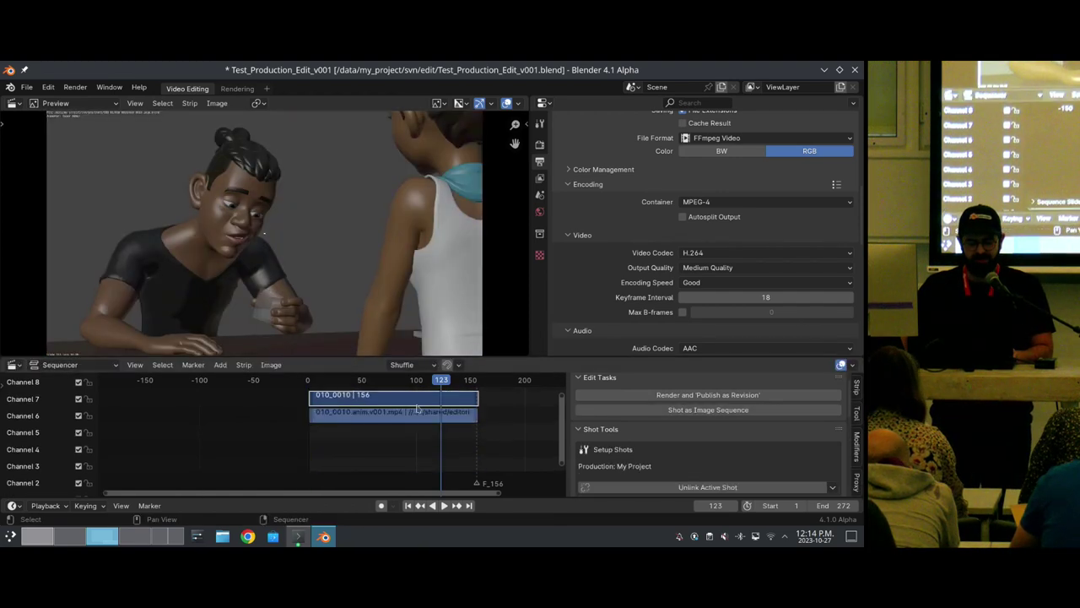
Trim the ends of the 010_0010 metadata and animation strips together to 136 frames and go to frame 75.
click(470, 419)
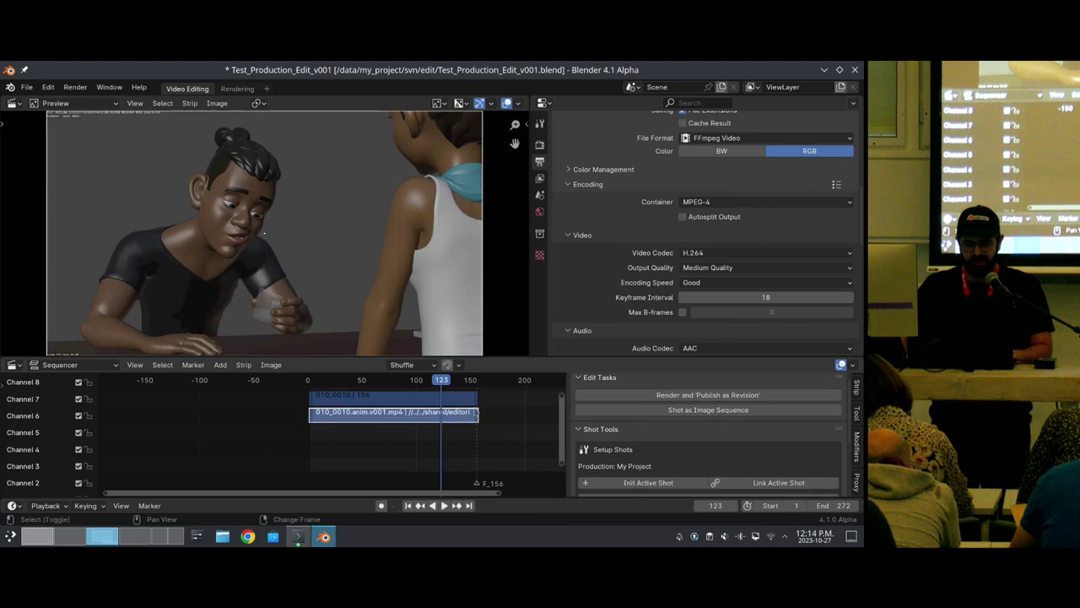
click(478, 422)
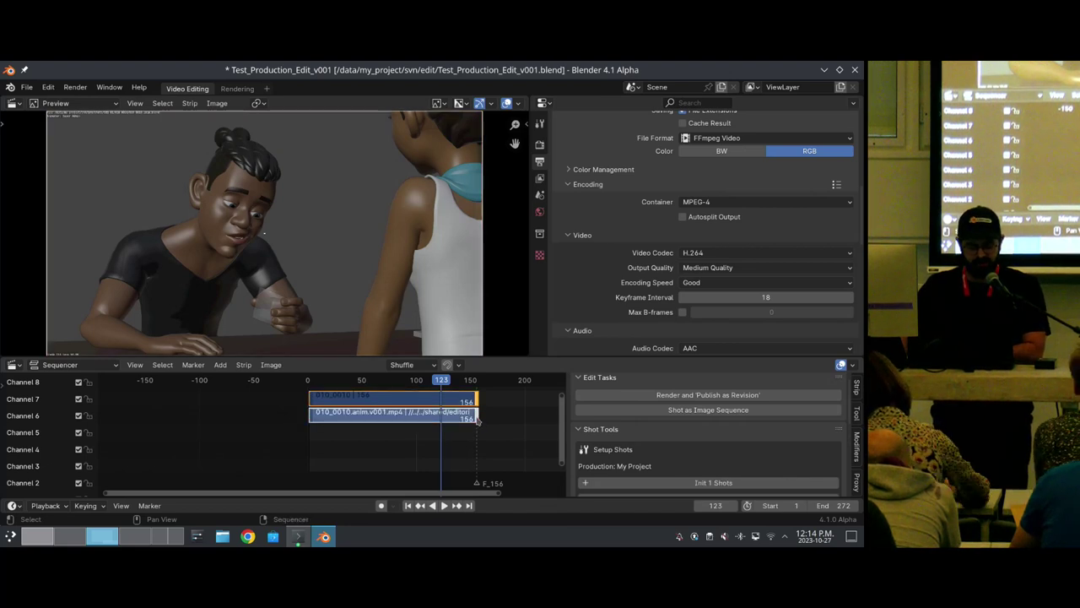
drag(477, 422, 456, 420)
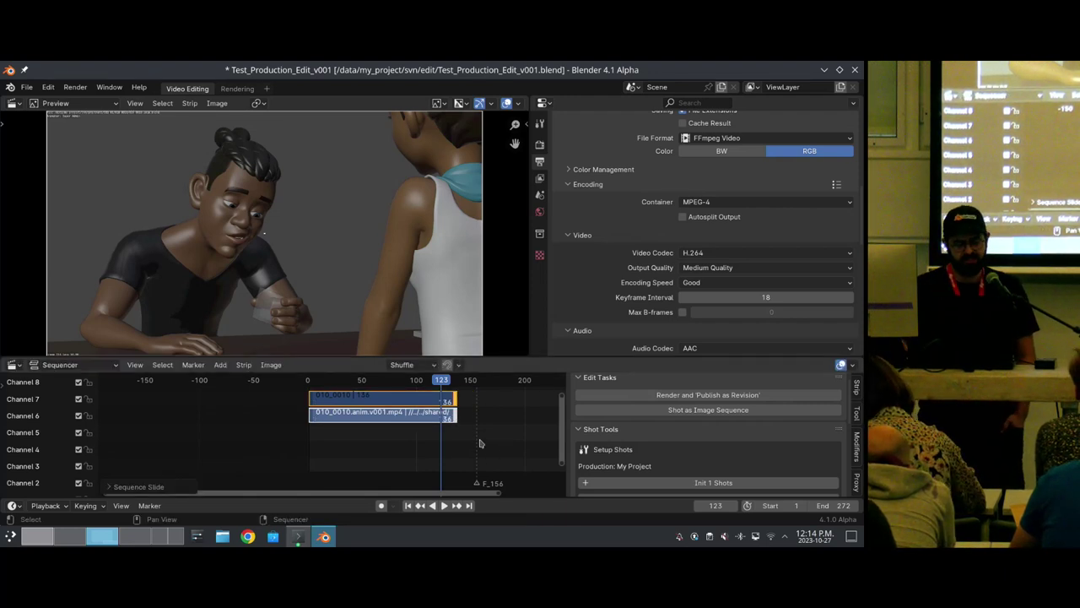
click(435, 415)
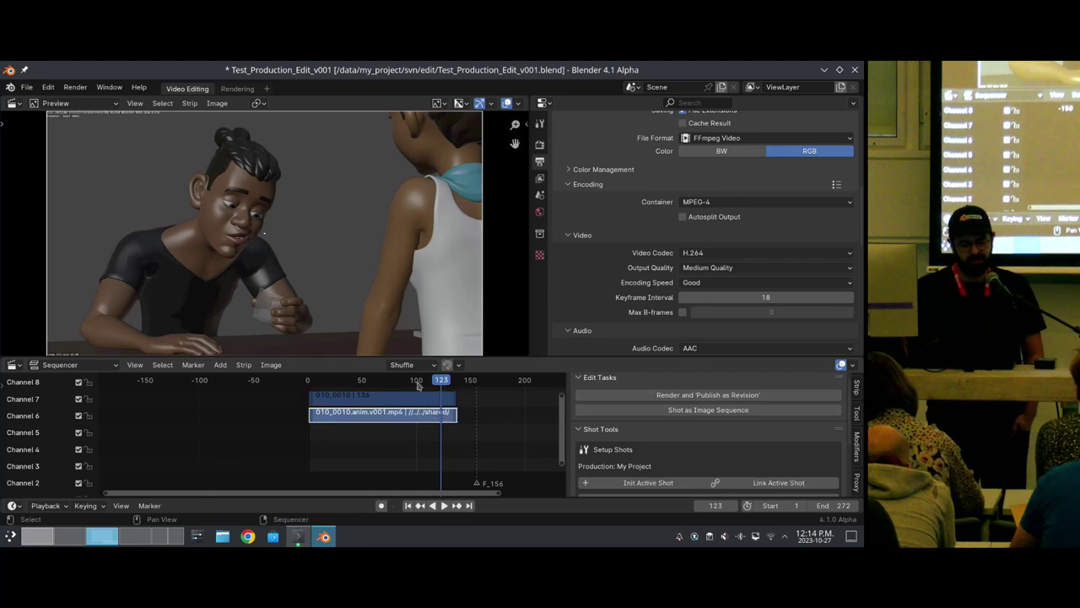
click(390, 381)
key(space)
key(space)
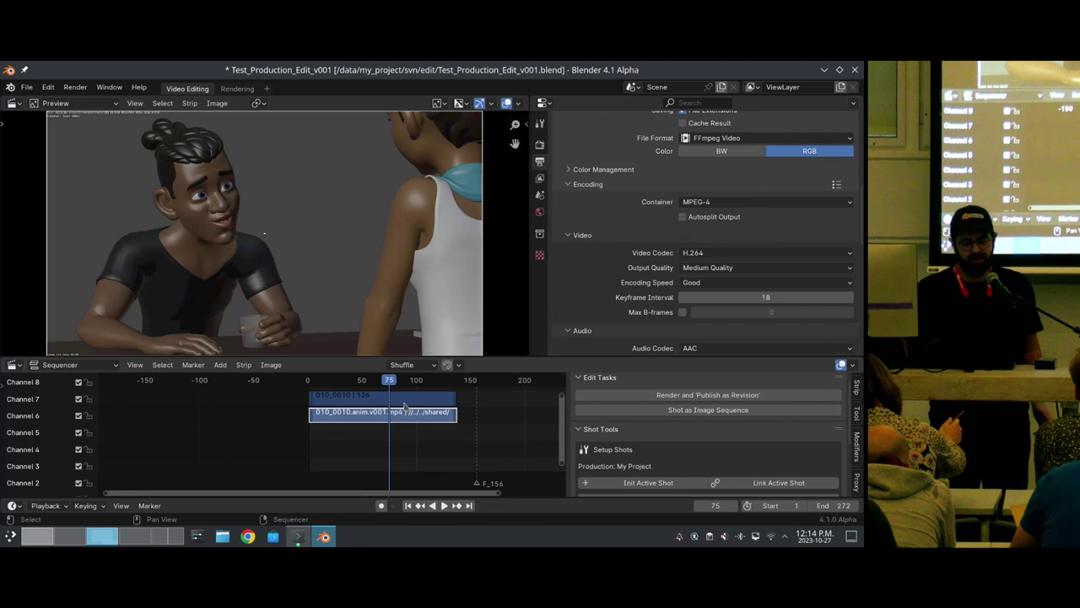
Push the metadata of the 010_0010 metadata strip to the Kitsu server.
click(404, 396)
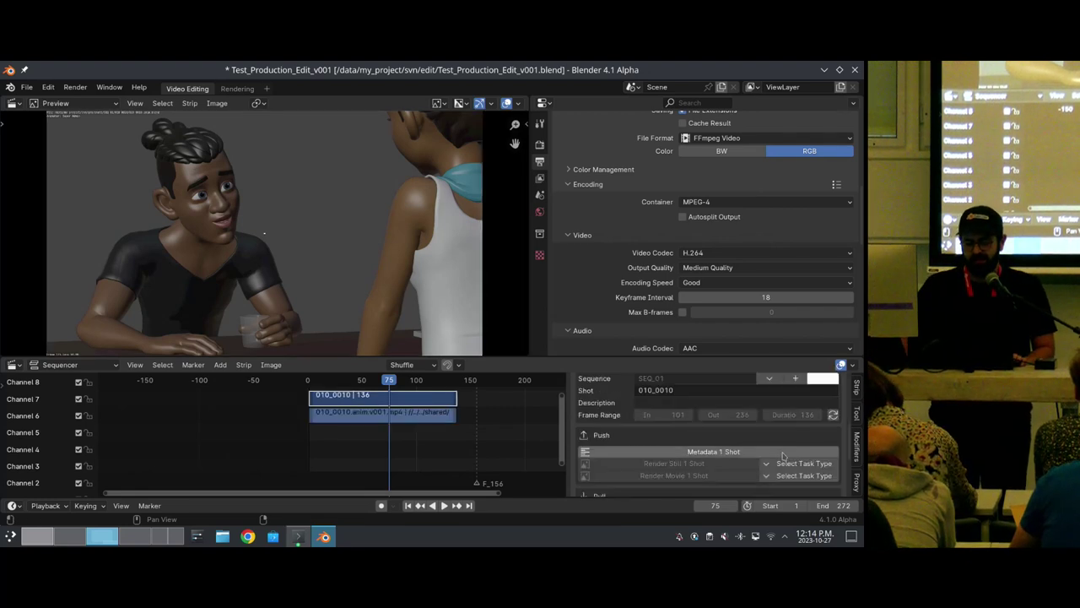
scroll(783, 455, down, 3)
scroll(743, 439, up, 2)
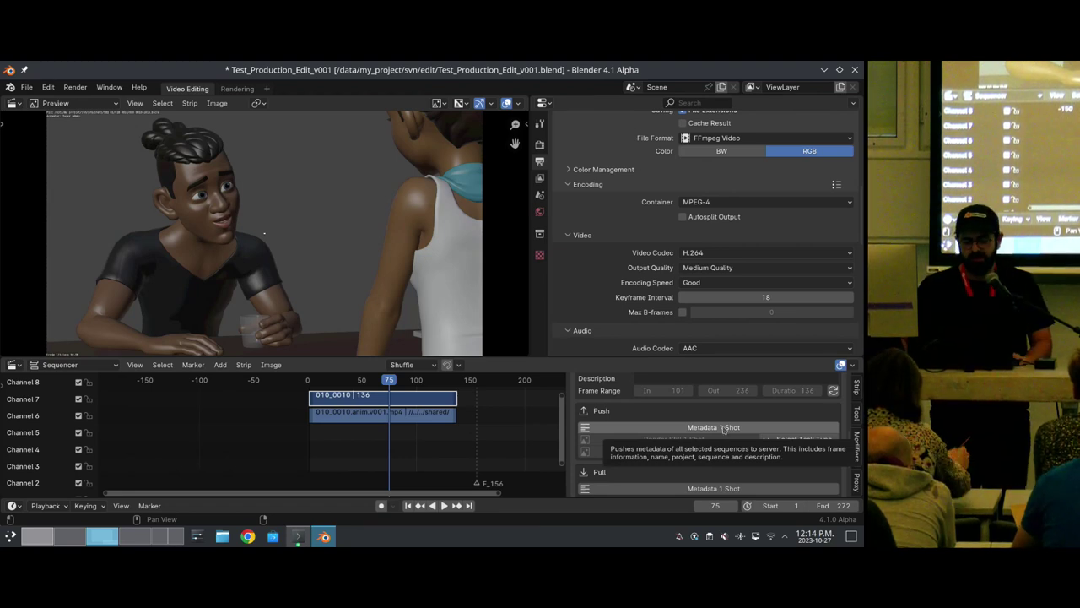
click(723, 428)
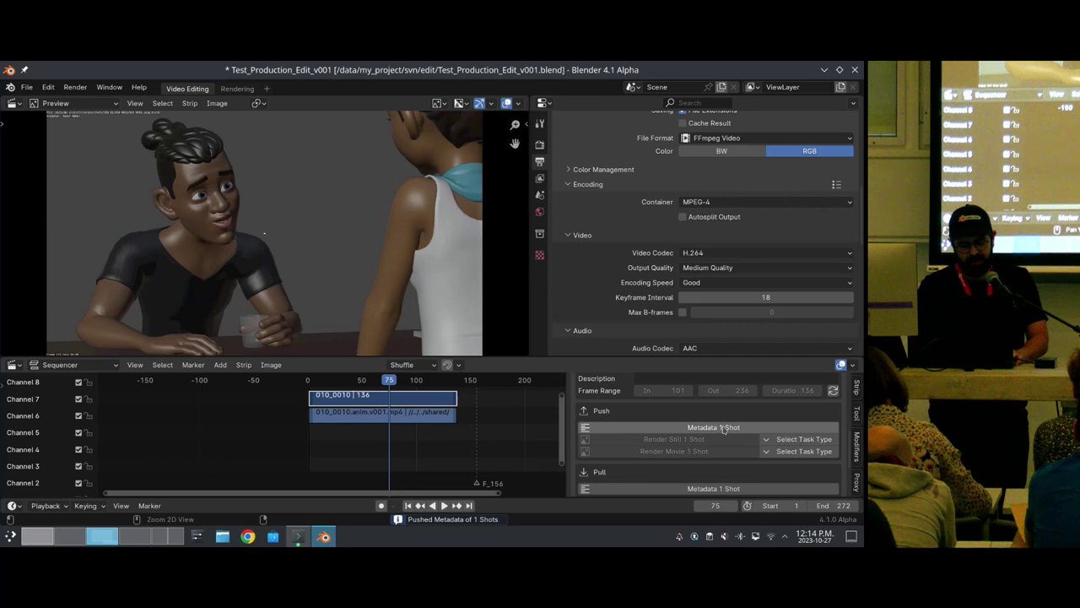
Switch to the Kitsu shots page in the browser and reload it to check the frame range of 010_0010.
key(alt+Tab)
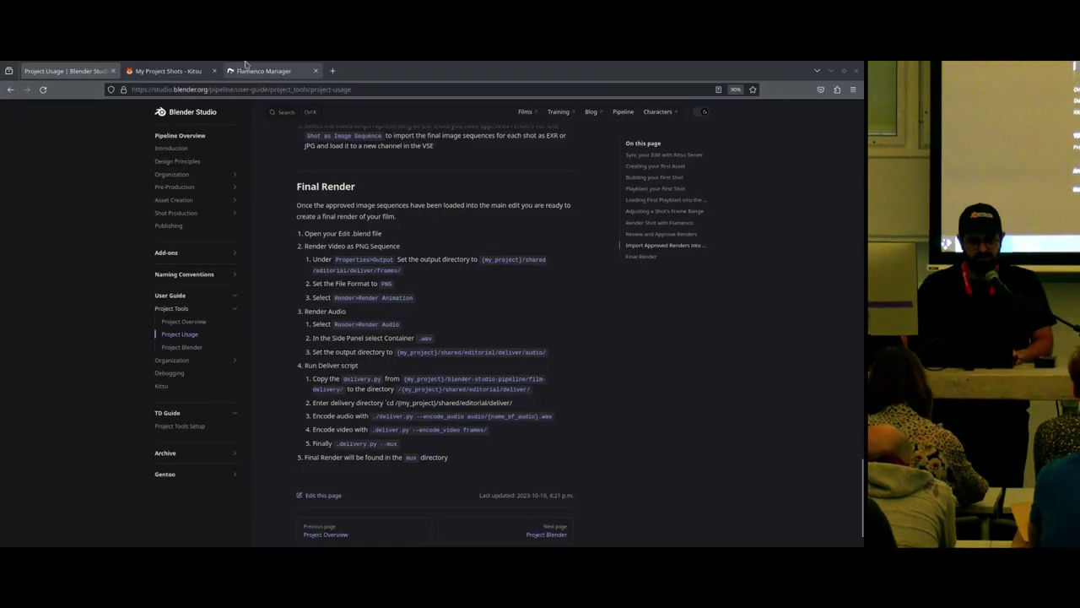
click(182, 67)
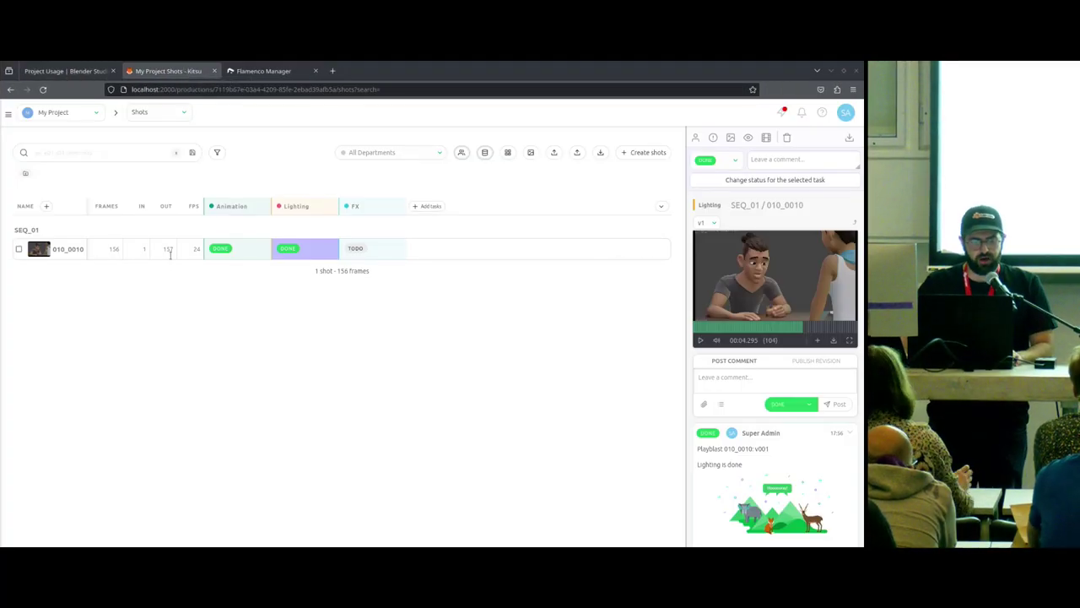
click(168, 250)
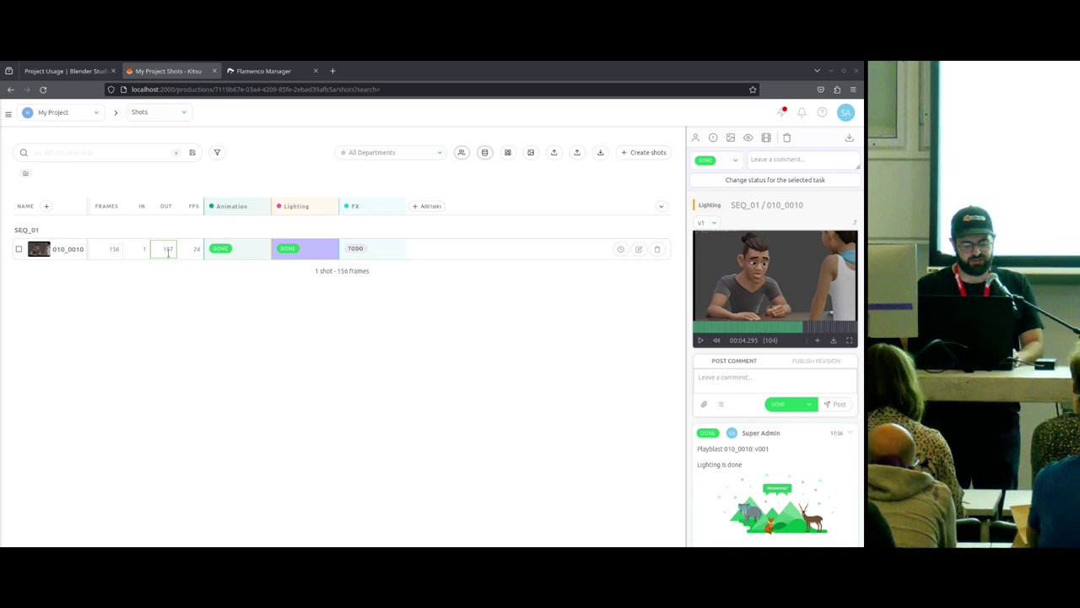
key(F5)
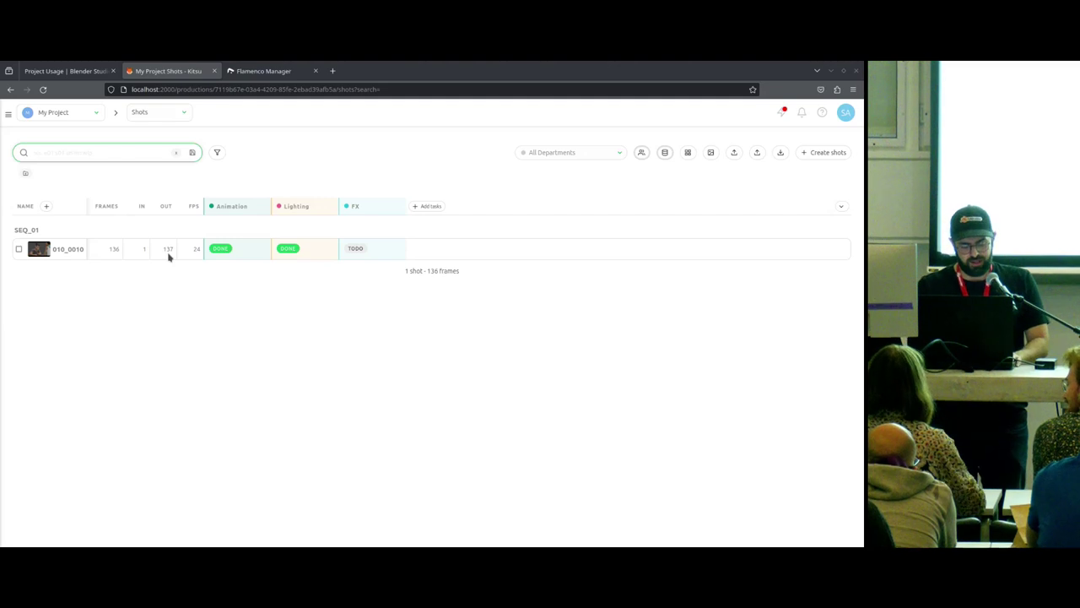
Return to Blender and open the recent file 010_0010.anim.blend, saving the changes to the edit file.
key(alt+Tab)
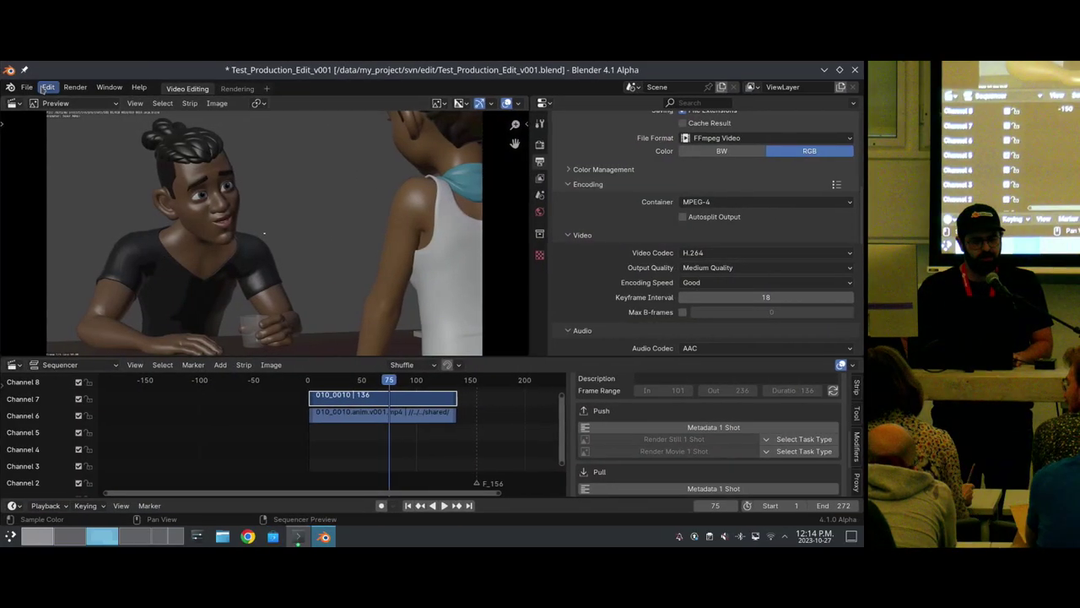
click(29, 88)
mouse_move(67, 126)
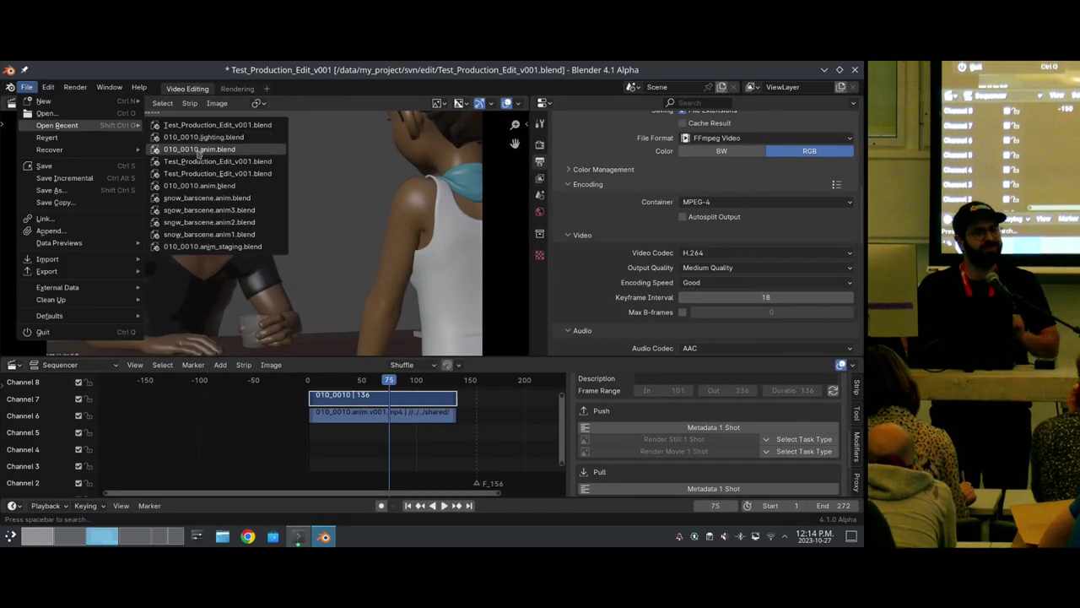
click(198, 151)
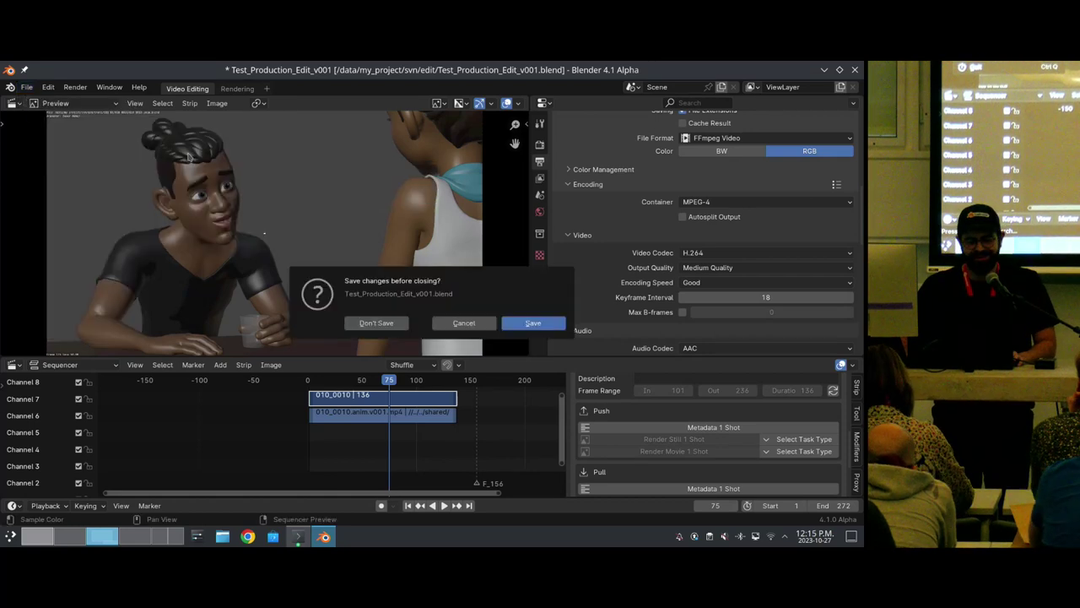
click(548, 323)
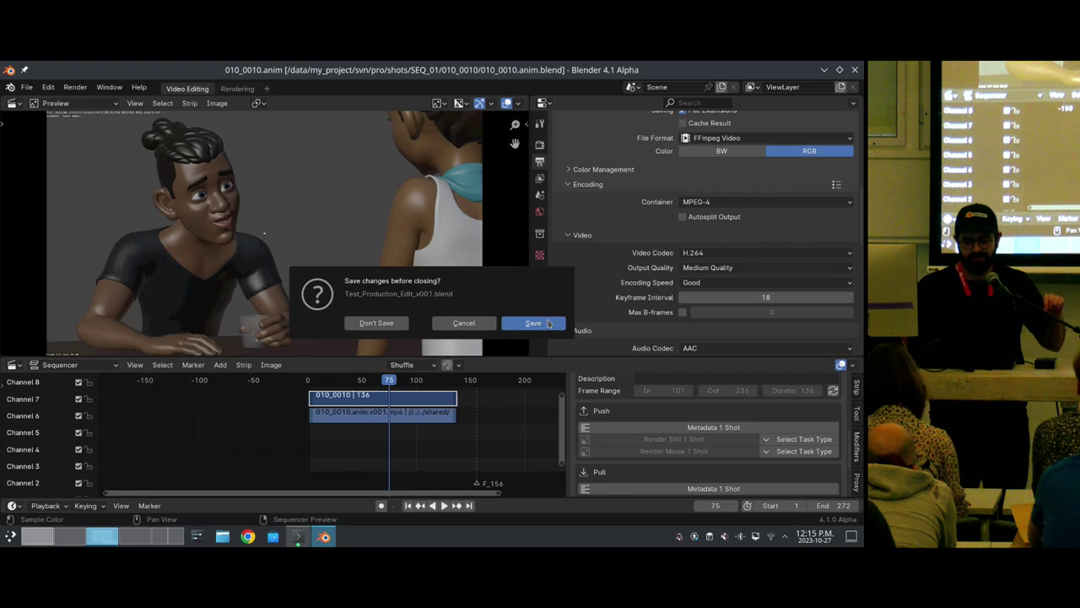
Revert the 010_0010 animation file and pull the shot's outdated frame range from the Kitsu server.
scroll(521, 229, up, 4)
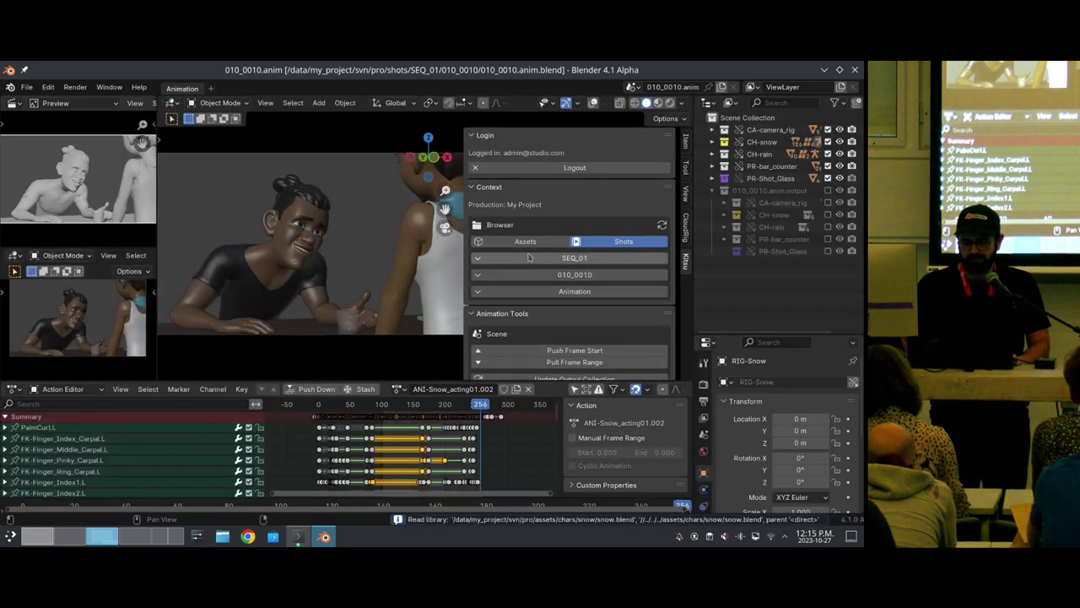
scroll(534, 267, down, 4)
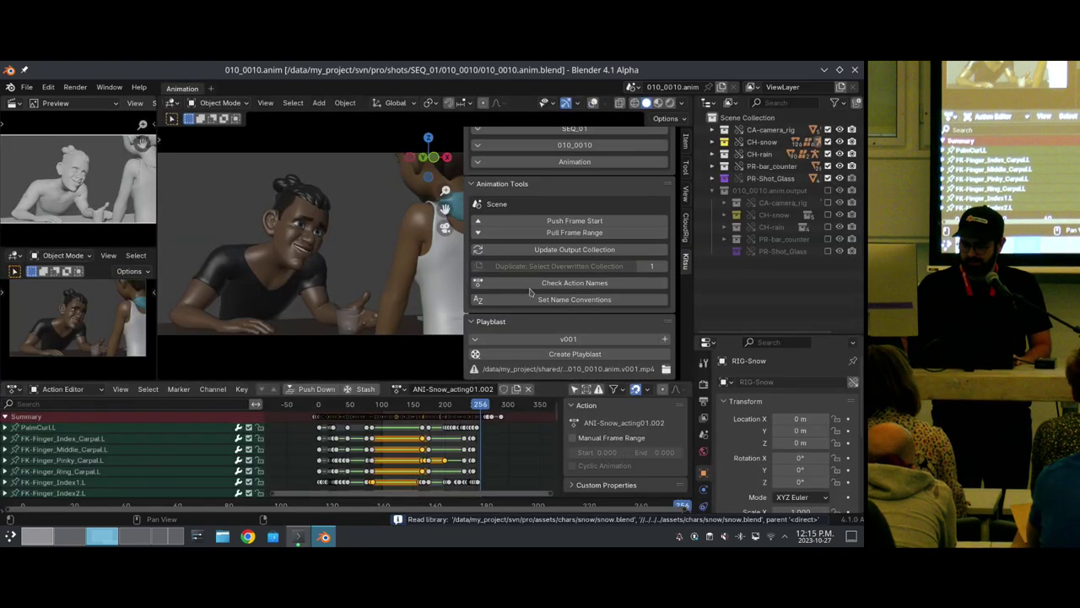
scroll(530, 291, up, 2)
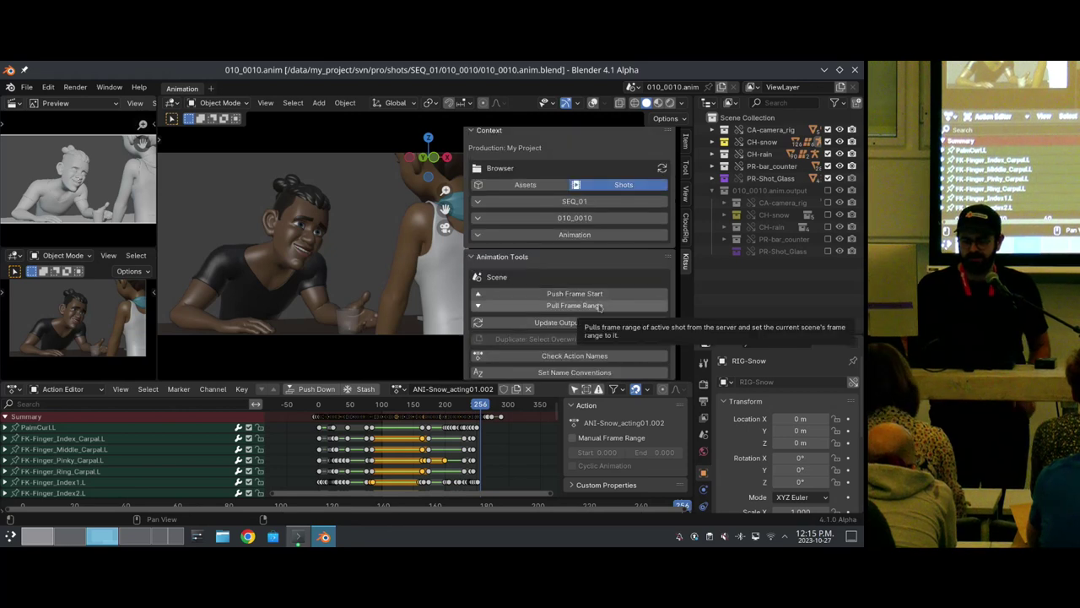
click(27, 87)
click(48, 137)
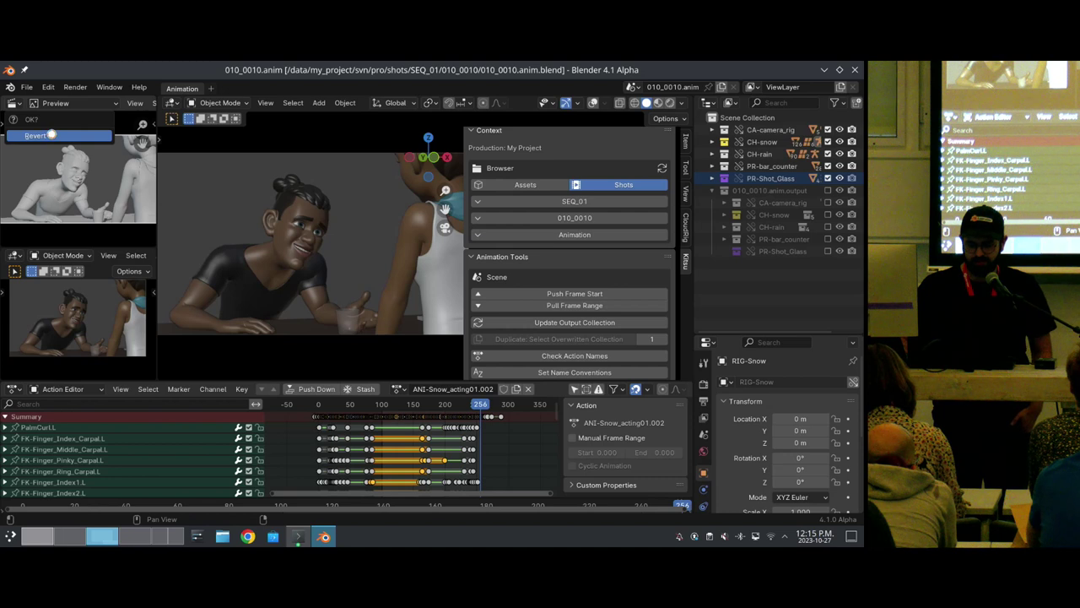
click(51, 137)
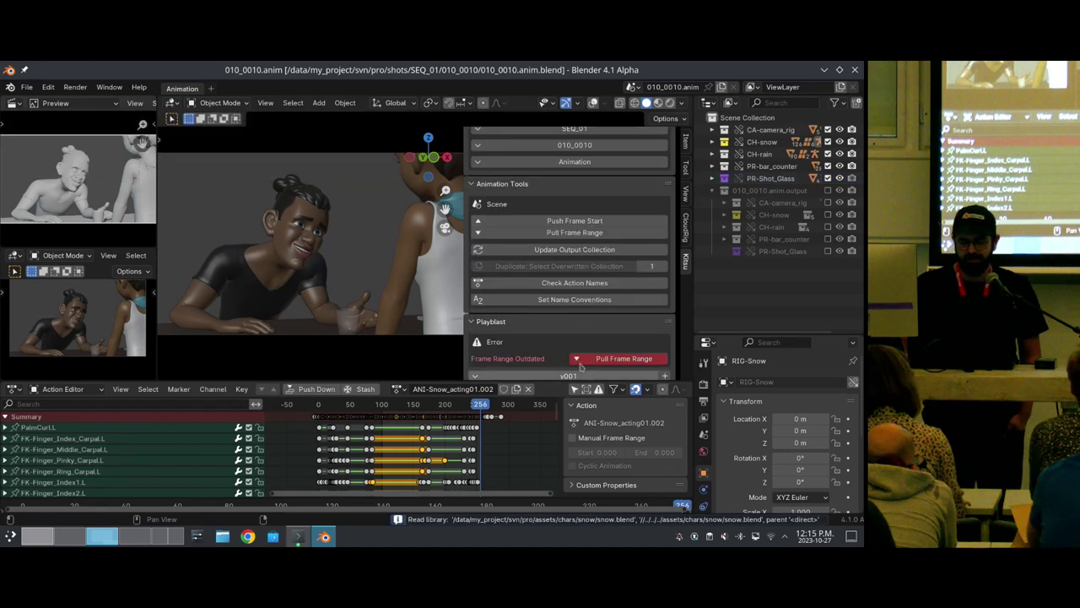
scroll(563, 322, down, 1)
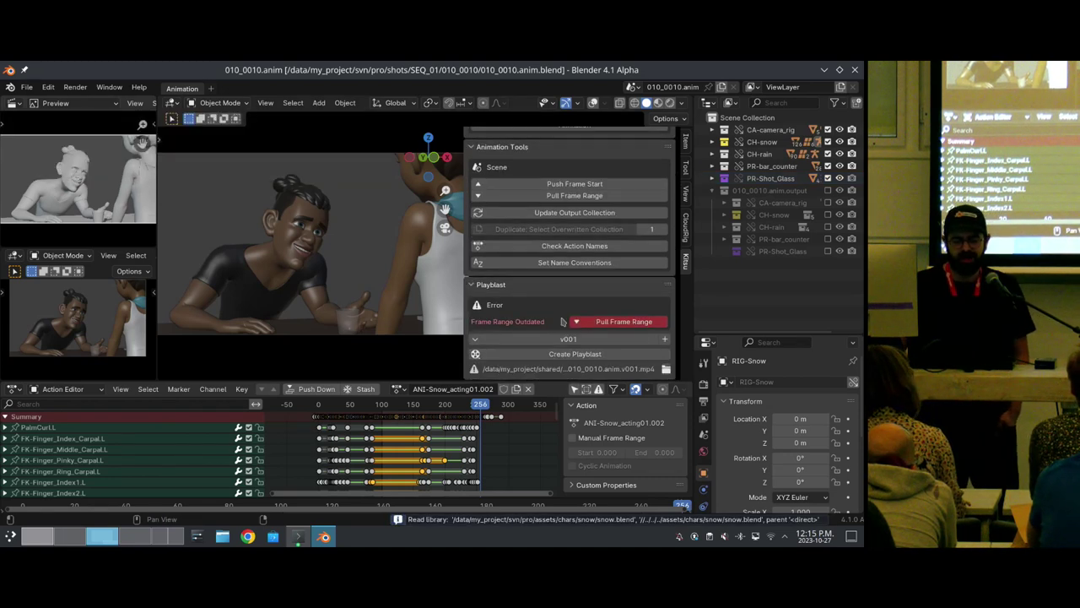
click(613, 326)
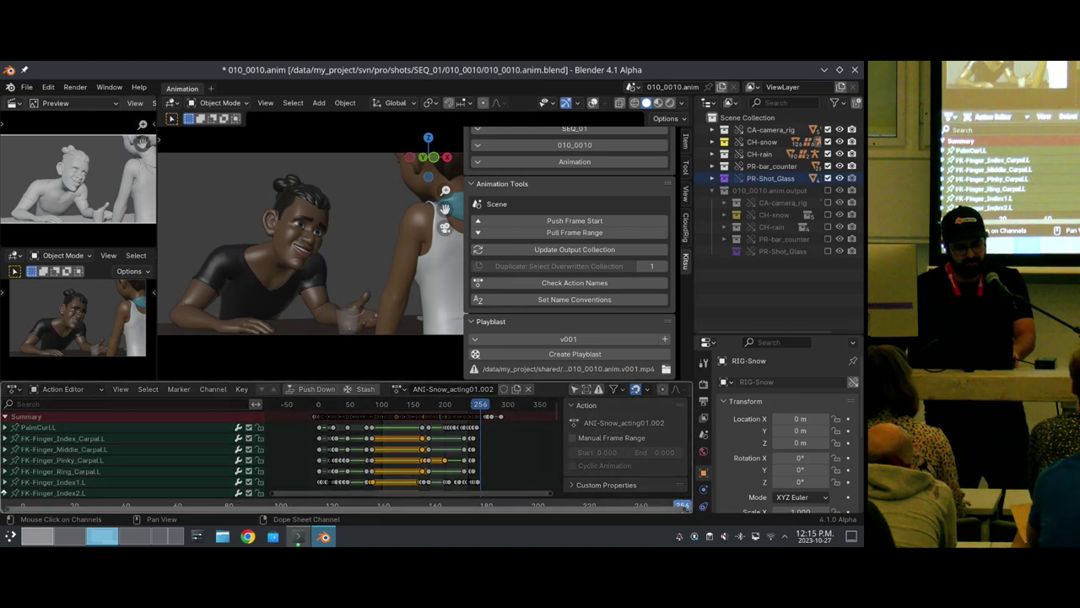
Change the Action Editor below the viewport to a Timeline editor.
click(11, 393)
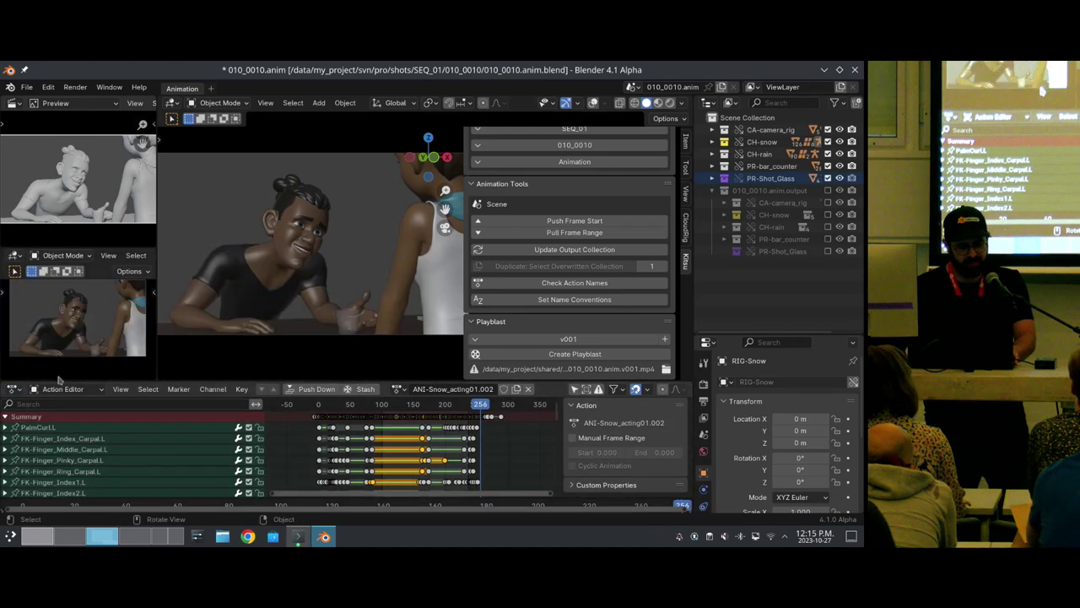
click(12, 389)
click(166, 288)
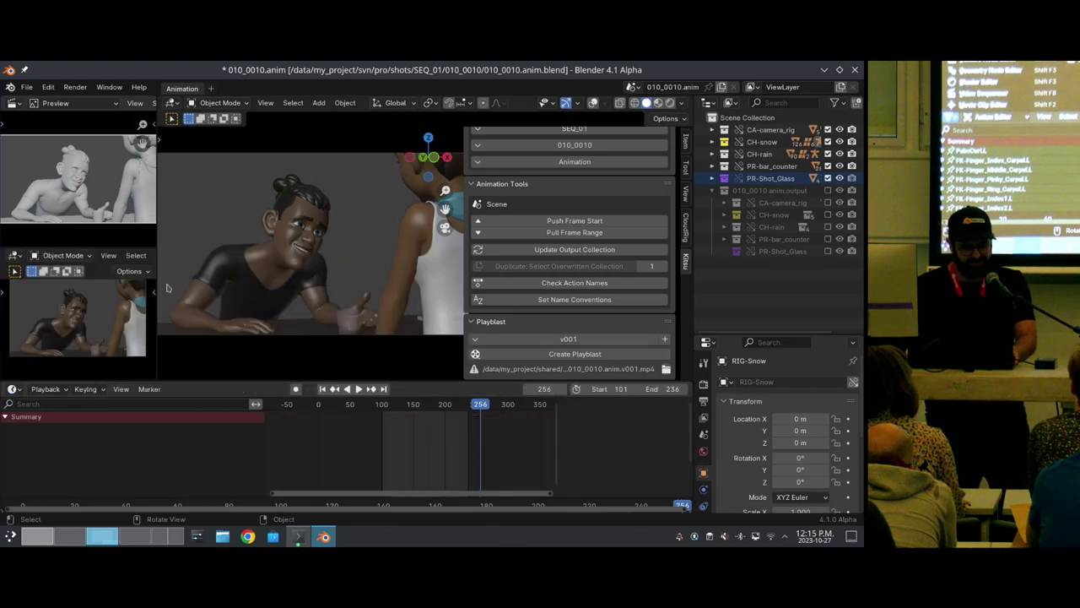
Play the animation to review the shot's frame range, stop playback, and switch to the Blender Studio Pipeline presentation slide.
click(403, 409)
key(ctrl+shift+space)
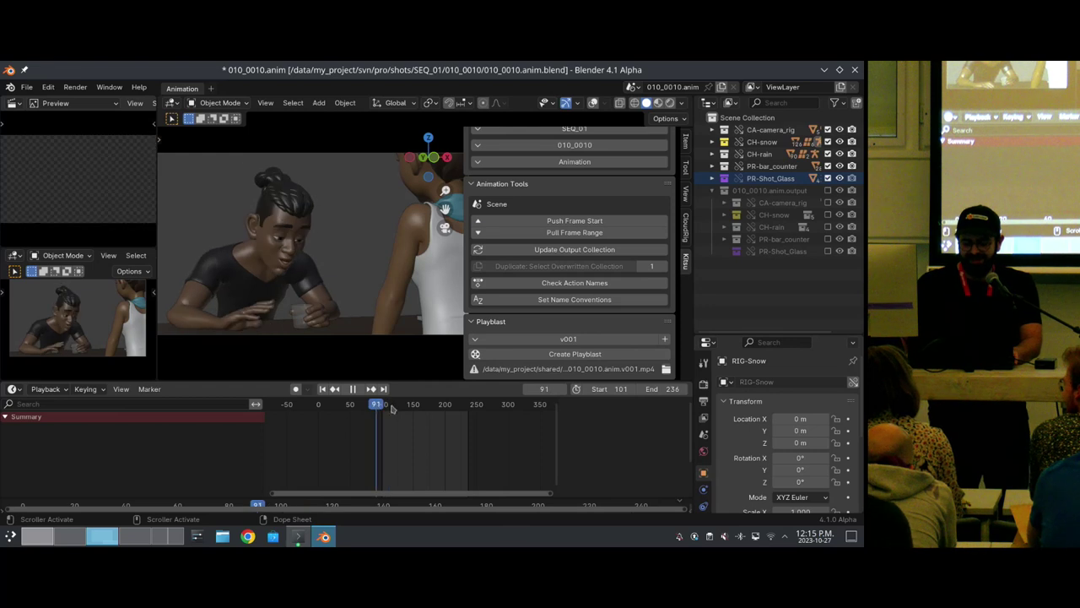
key(space)
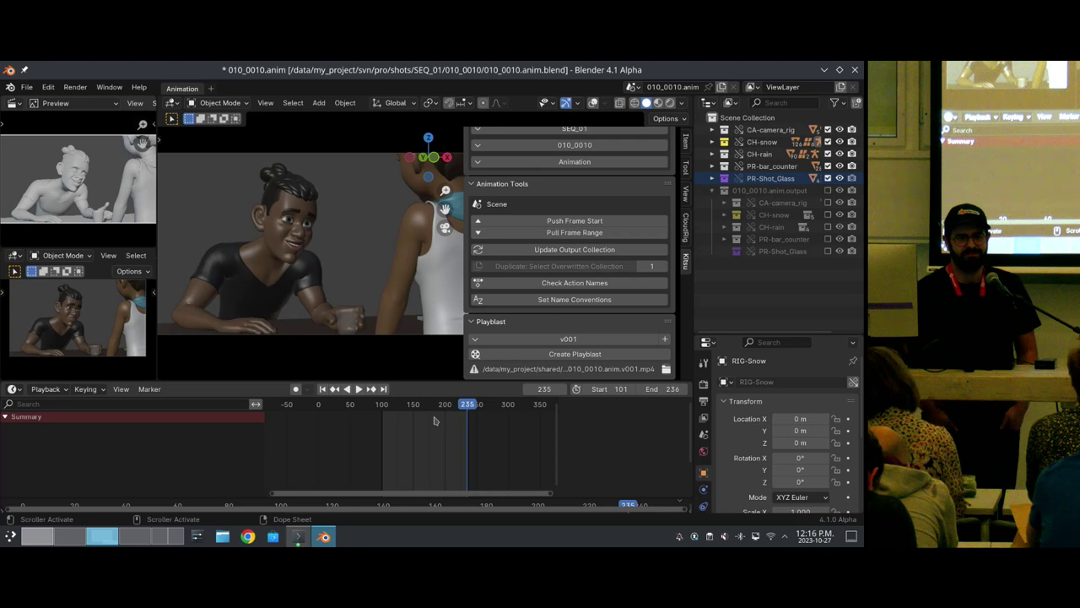
key(alt+Tab)
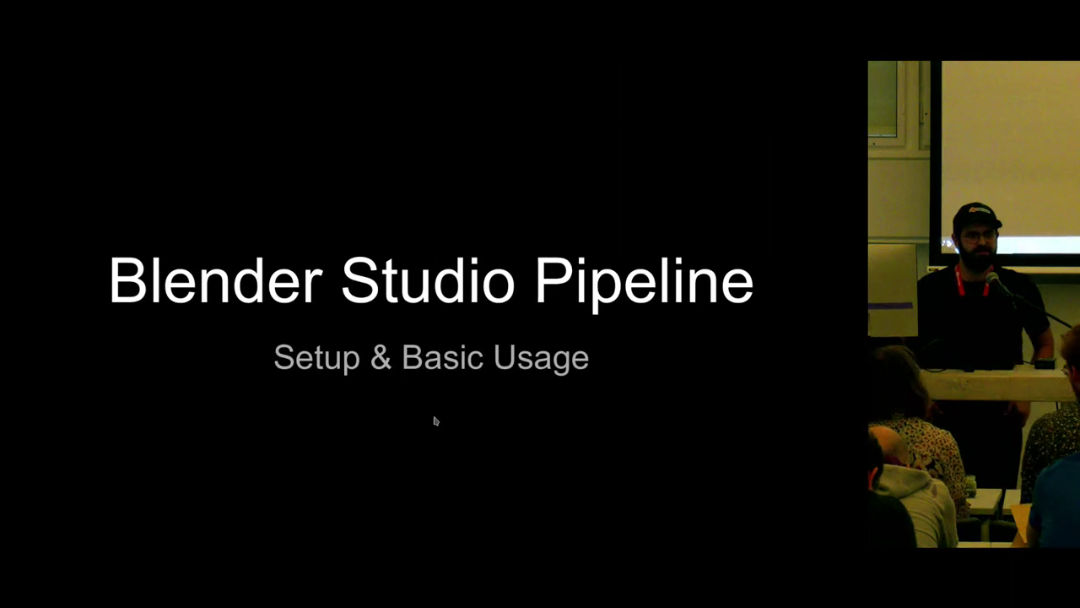